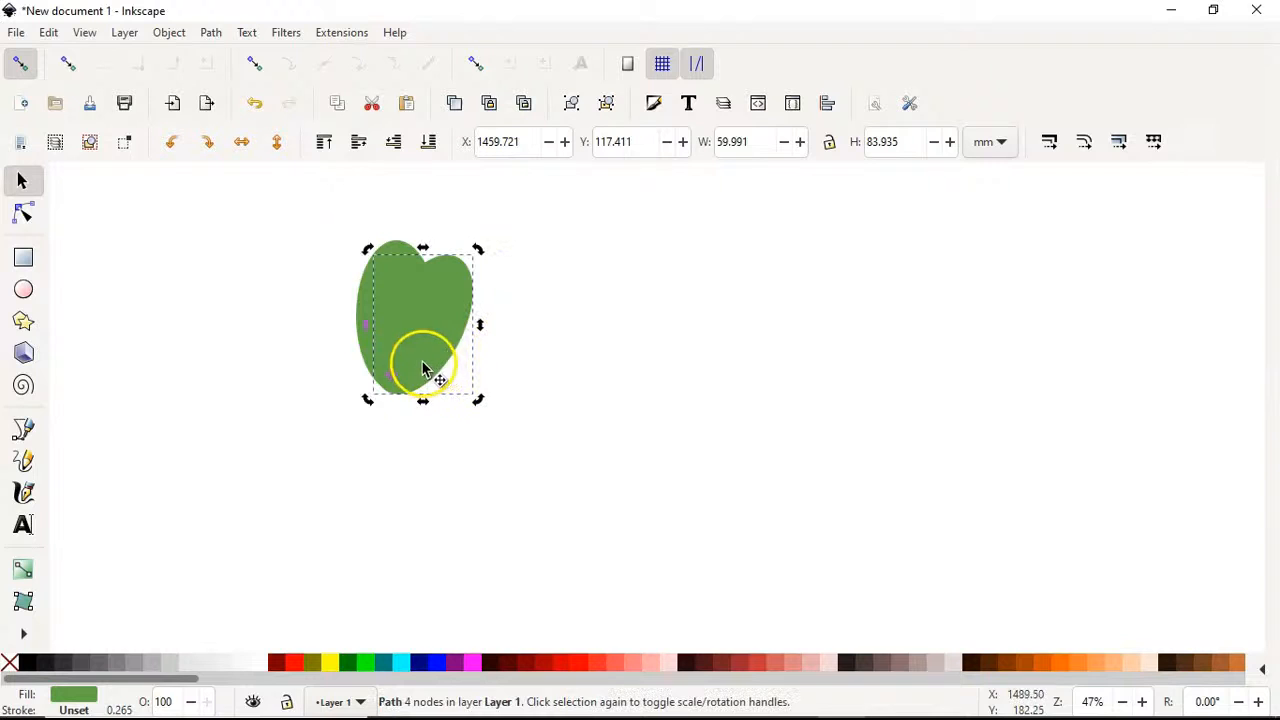
- Position and slightly rotate the right ellipse so it overlaps the left one as a heart-shaped clover leaf
{"action": "left_click_drag", "start_coordinate": [423, 369], "coordinate": [405, 350]}
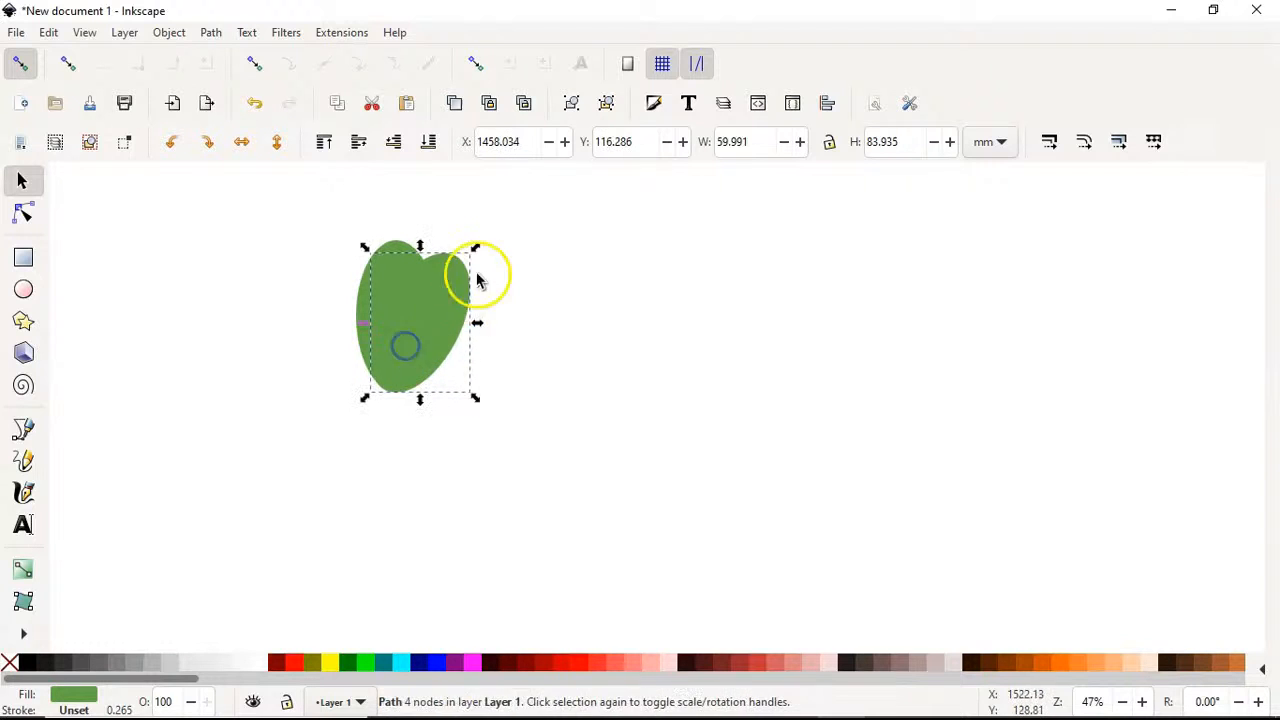
{"action": "left_click", "coordinate": [434, 286]}
{"action": "left_click_drag", "start_coordinate": [480, 250], "coordinate": [486, 249]}
{"action": "left_click", "coordinate": [592, 296]}
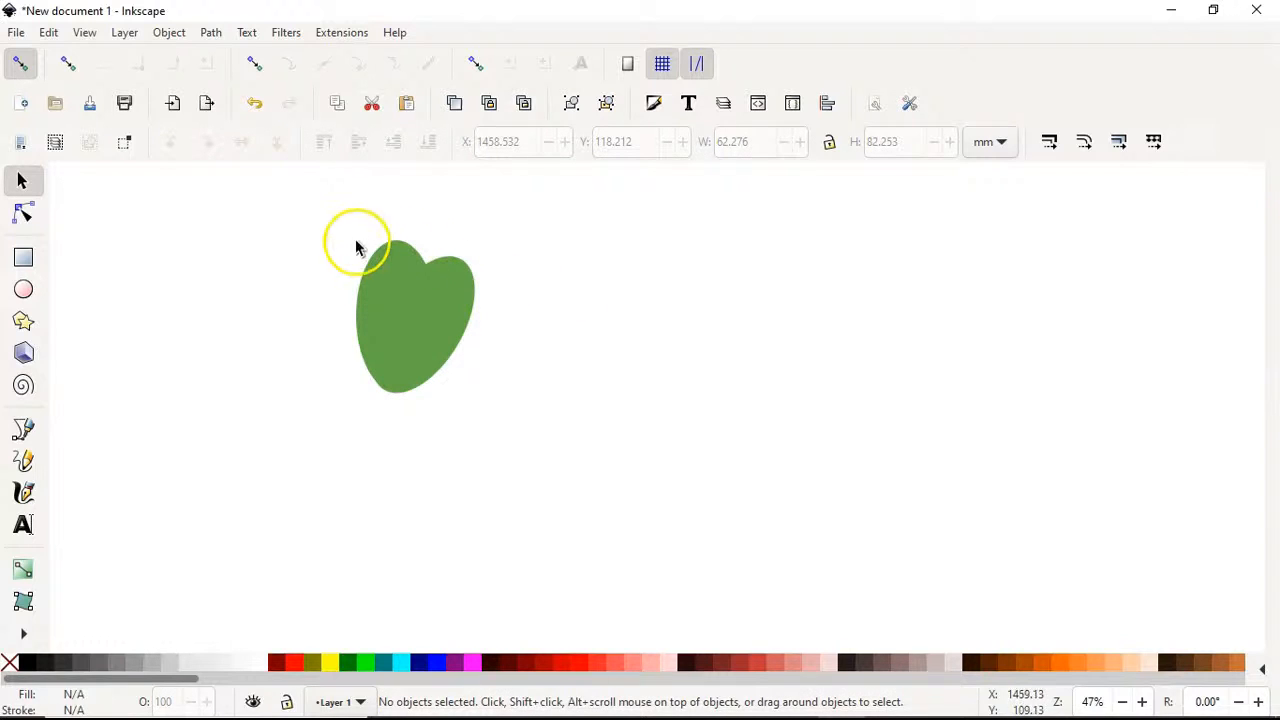
{"action": "left_click_drag", "start_coordinate": [438, 327], "coordinate": [438, 322]}
{"action": "left_click", "coordinate": [637, 313]}
- Duplicate both leaf ellipses, move the copy to an empty area and merge it with Union
{"action": "left_click_drag", "start_coordinate": [297, 194], "coordinate": [600, 451]}
{"action": "key", "text": "ctrl+d"}
{"action": "left_click_drag", "start_coordinate": [436, 315], "coordinate": [734, 366]}
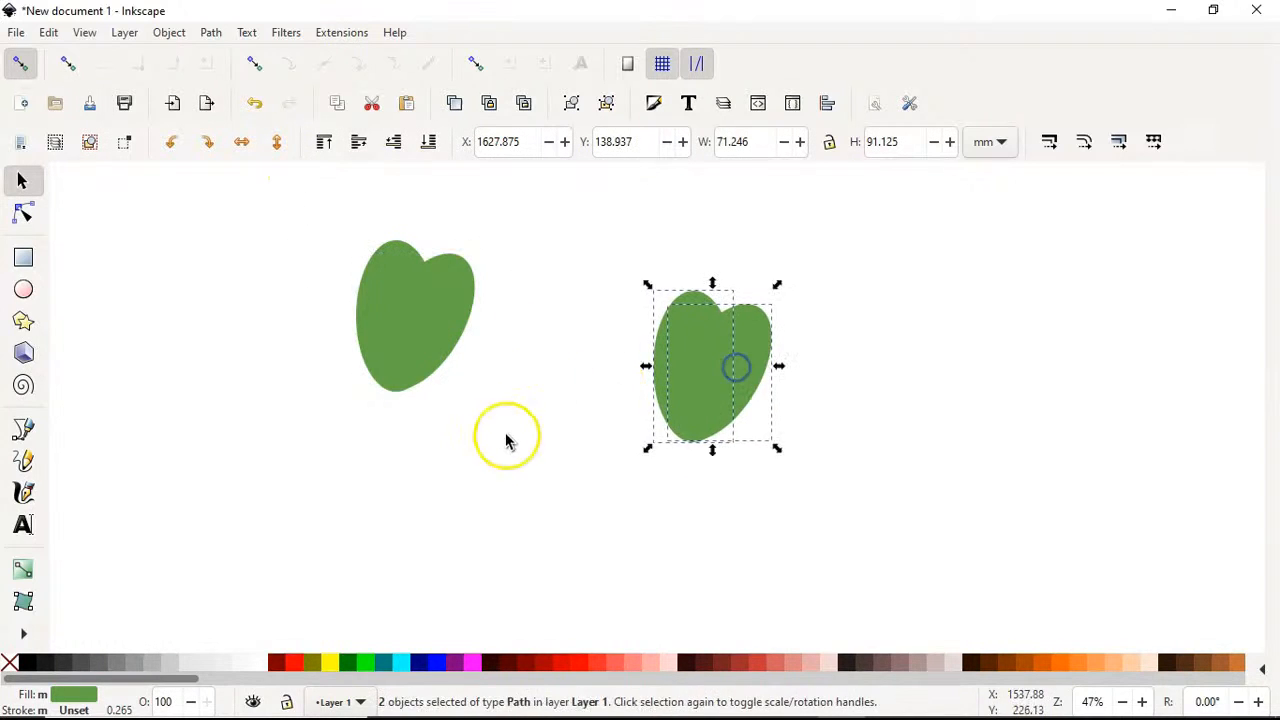
{"action": "left_click_drag", "start_coordinate": [952, 544], "coordinate": [797, 714]}
{"action": "key", "text": "ctrl+z"}
{"action": "scroll", "coordinate": [414, 277], "scroll_direction": "down", "scroll_amount": 3}
{"action": "left_click_drag", "start_coordinate": [312, 336], "coordinate": [476, 300]}
{"action": "key", "text": "ctrl+plus"}
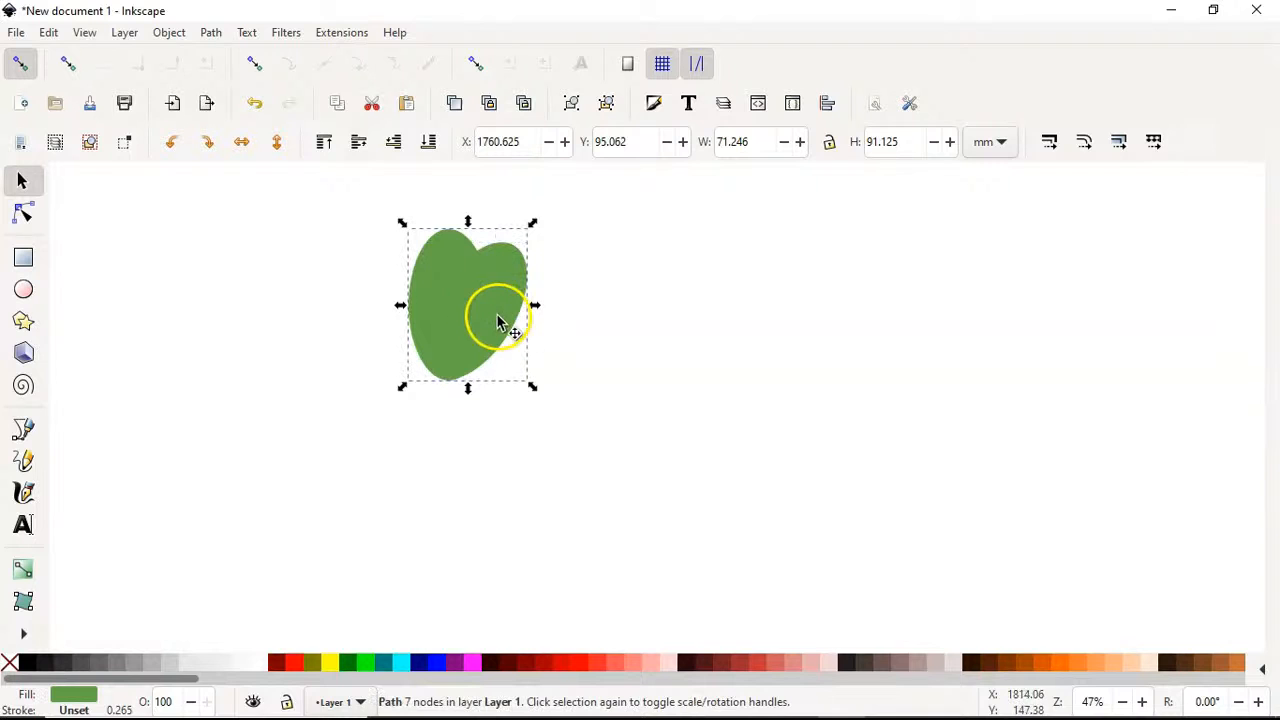
- Set the leaf's rotation centre at its base and arrange three rotated copies around it, forming a four-leaf clover
{"action": "left_click", "coordinate": [463, 322]}
{"action": "left_click_drag", "start_coordinate": [463, 314], "coordinate": [441, 360]}
{"action": "left_click_drag", "start_coordinate": [541, 232], "coordinate": [640, 404]}
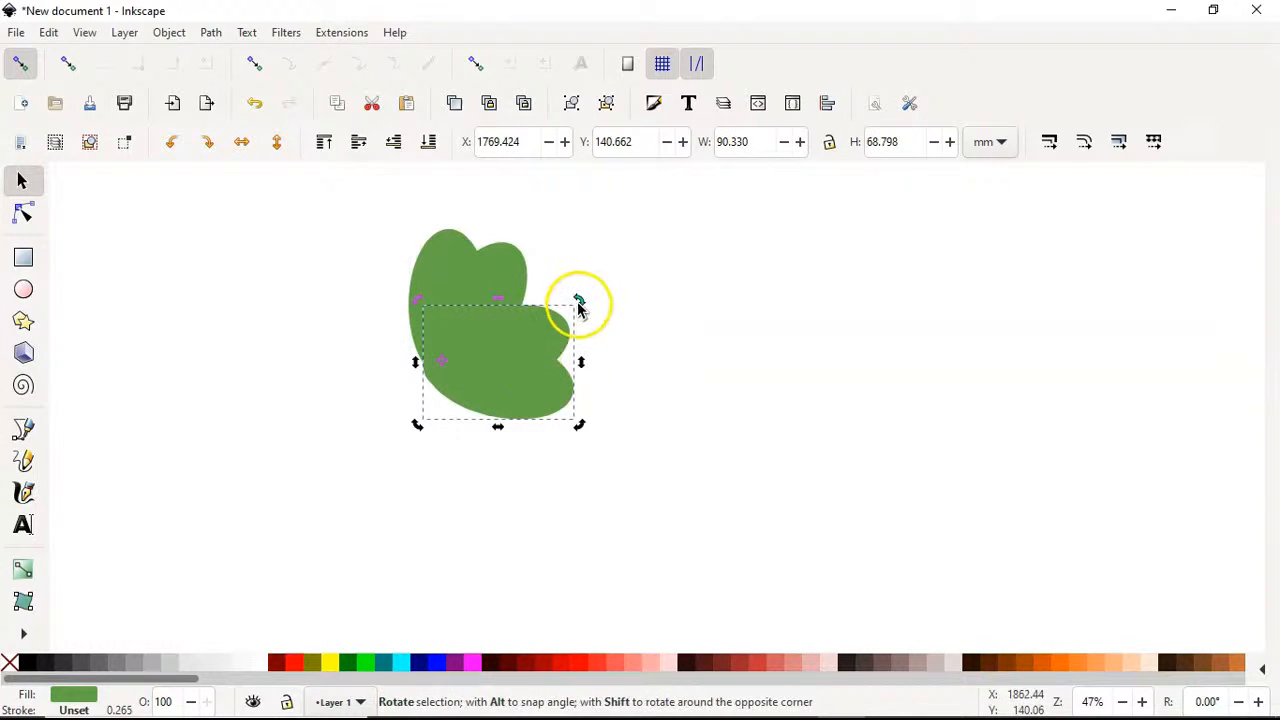
{"action": "left_click_drag", "start_coordinate": [580, 301], "coordinate": [503, 471]}
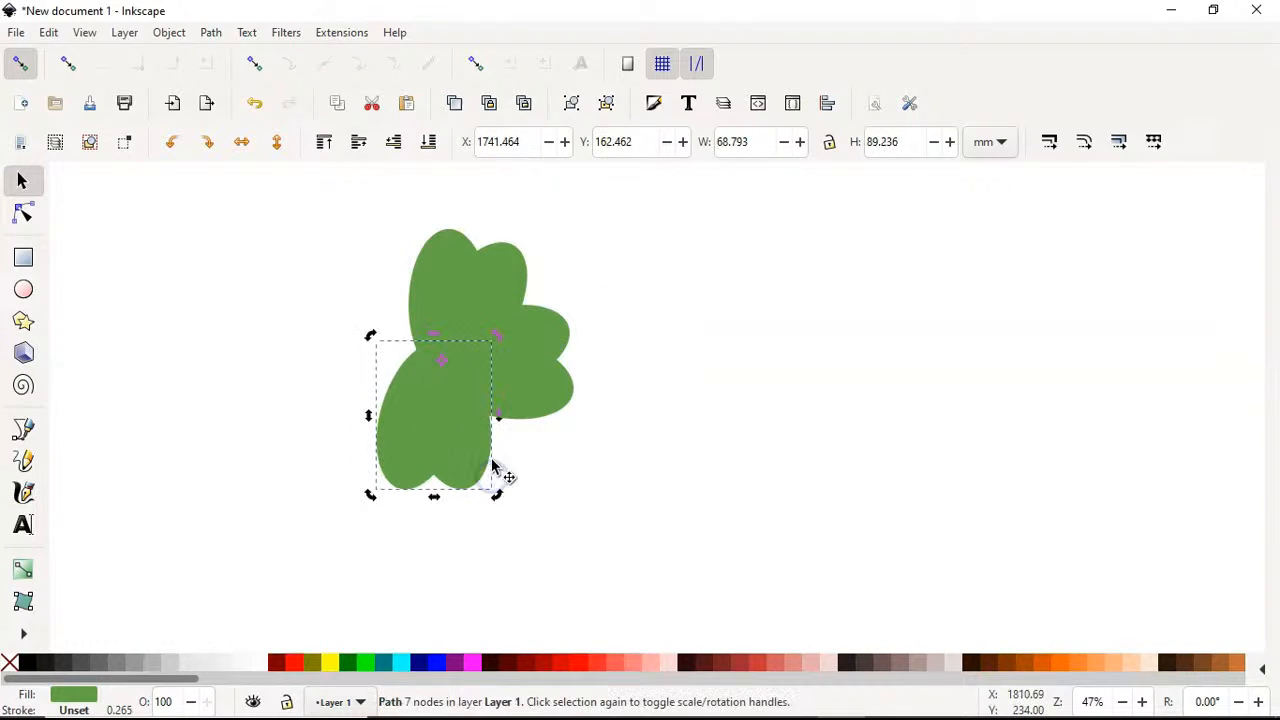
{"action": "left_click_drag", "start_coordinate": [363, 494], "coordinate": [291, 283]}
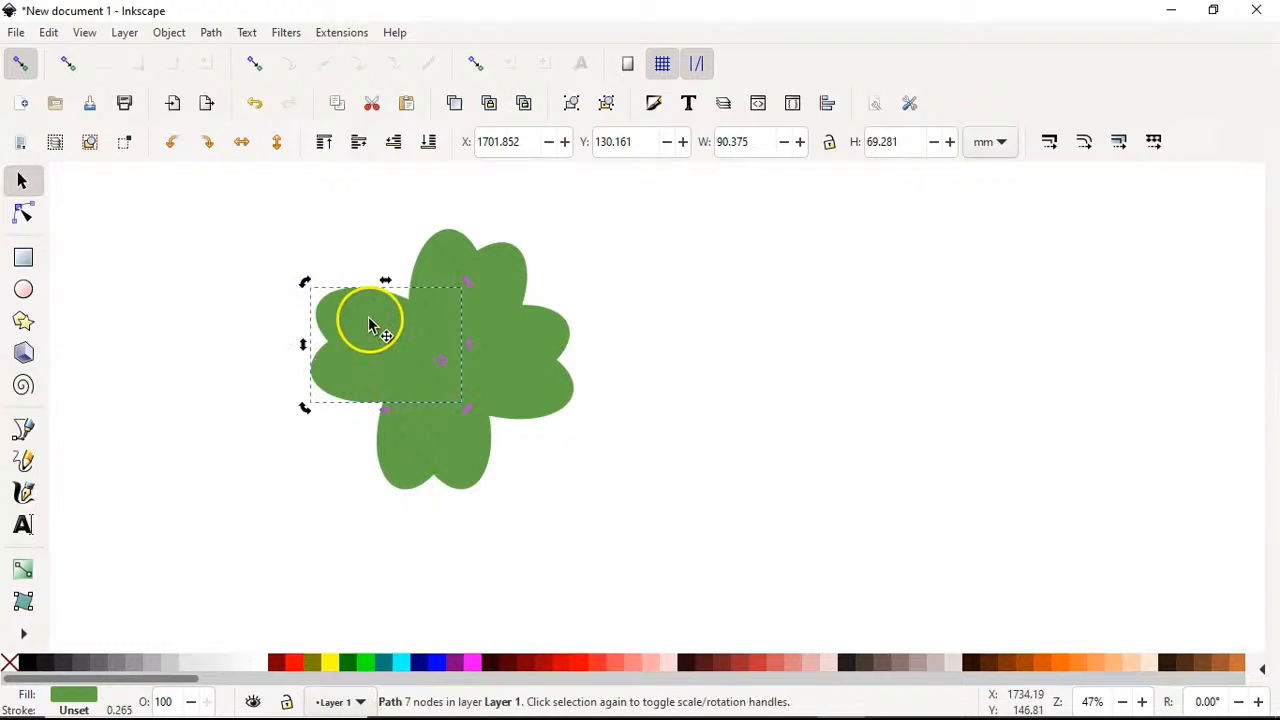
- Move the upper leaf slightly upward and rotate it a little counterclockwise
{"action": "left_click", "coordinate": [597, 251]}
{"action": "left_click", "coordinate": [474, 281]}
{"action": "left_click_drag", "start_coordinate": [474, 281], "coordinate": [471, 257]}
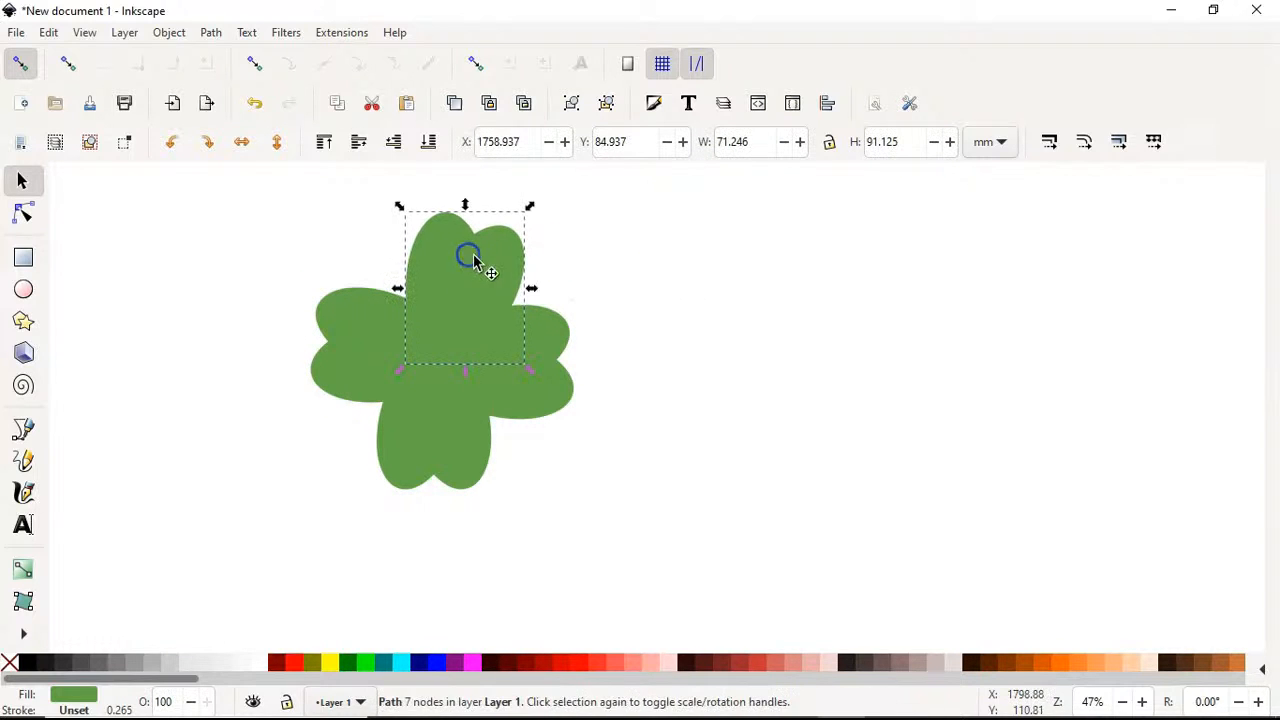
{"action": "left_click", "coordinate": [484, 257]}
{"action": "left_click_drag", "start_coordinate": [531, 208], "coordinate": [529, 206]}
- Fine-tune the right and lower leaves' position and rotation, and shift the left leaf outward for more even spacing
{"action": "left_click", "coordinate": [566, 374]}
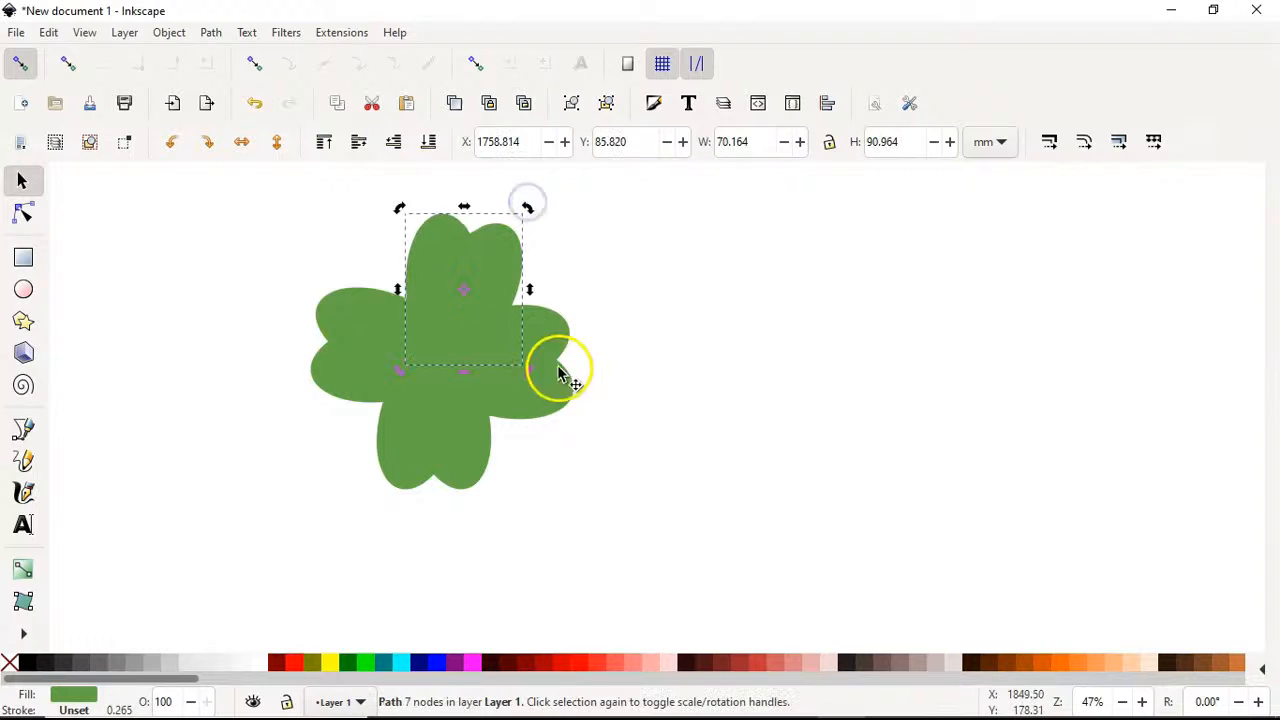
{"action": "left_click_drag", "start_coordinate": [556, 390], "coordinate": [591, 443]}
{"action": "left_click", "coordinate": [574, 397]}
{"action": "left_click", "coordinate": [431, 450]}
{"action": "left_click", "coordinate": [455, 468]}
{"action": "left_click_drag", "start_coordinate": [500, 500], "coordinate": [491, 503]}
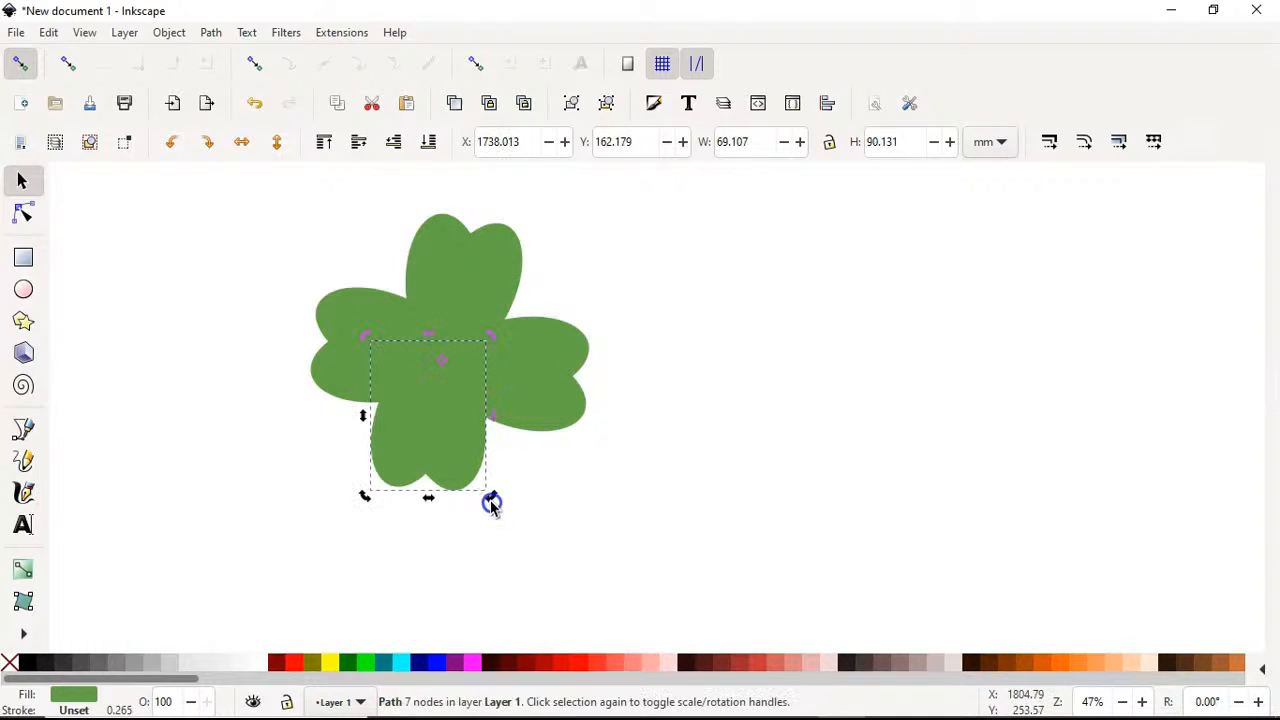
{"action": "left_click_drag", "start_coordinate": [457, 459], "coordinate": [463, 470]}
{"action": "left_click_drag", "start_coordinate": [362, 339], "coordinate": [342, 339]}
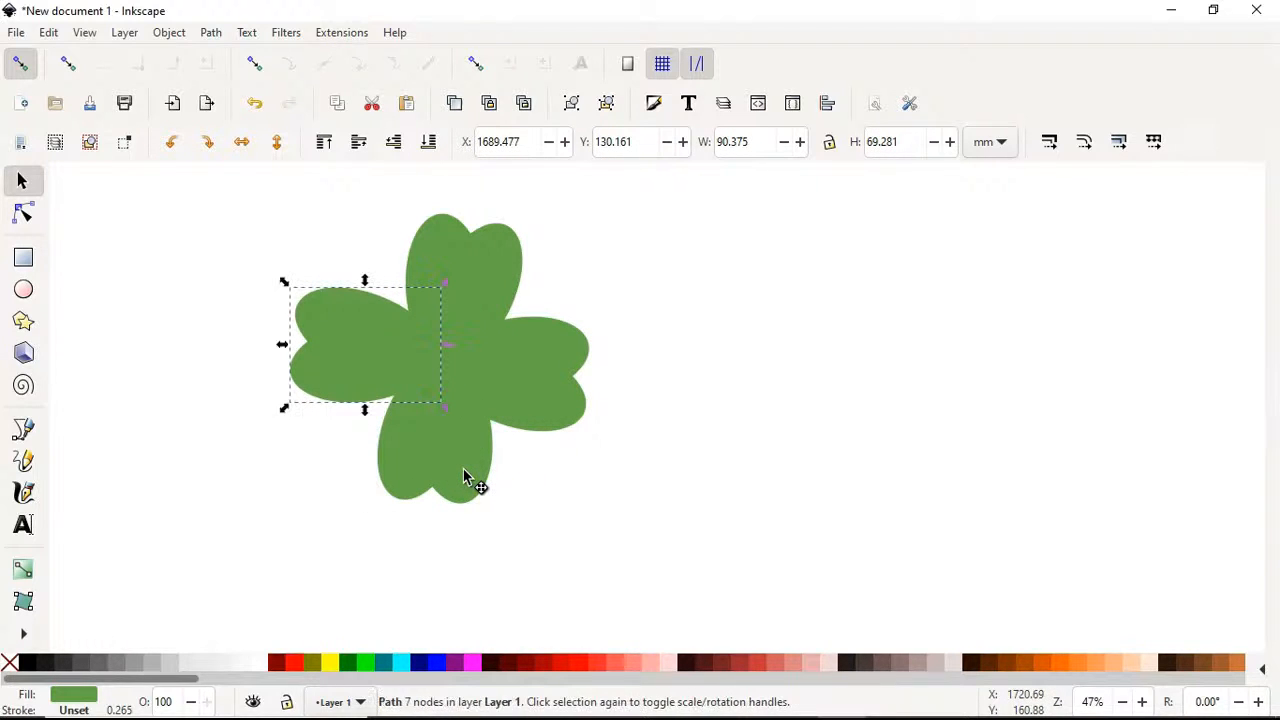
- Nudge the right leaf slightly further outward from the clover's centre
{"action": "key", "text": "Escape"}
{"action": "left_click", "coordinate": [465, 250]}
{"action": "left_click", "coordinate": [550, 370]}
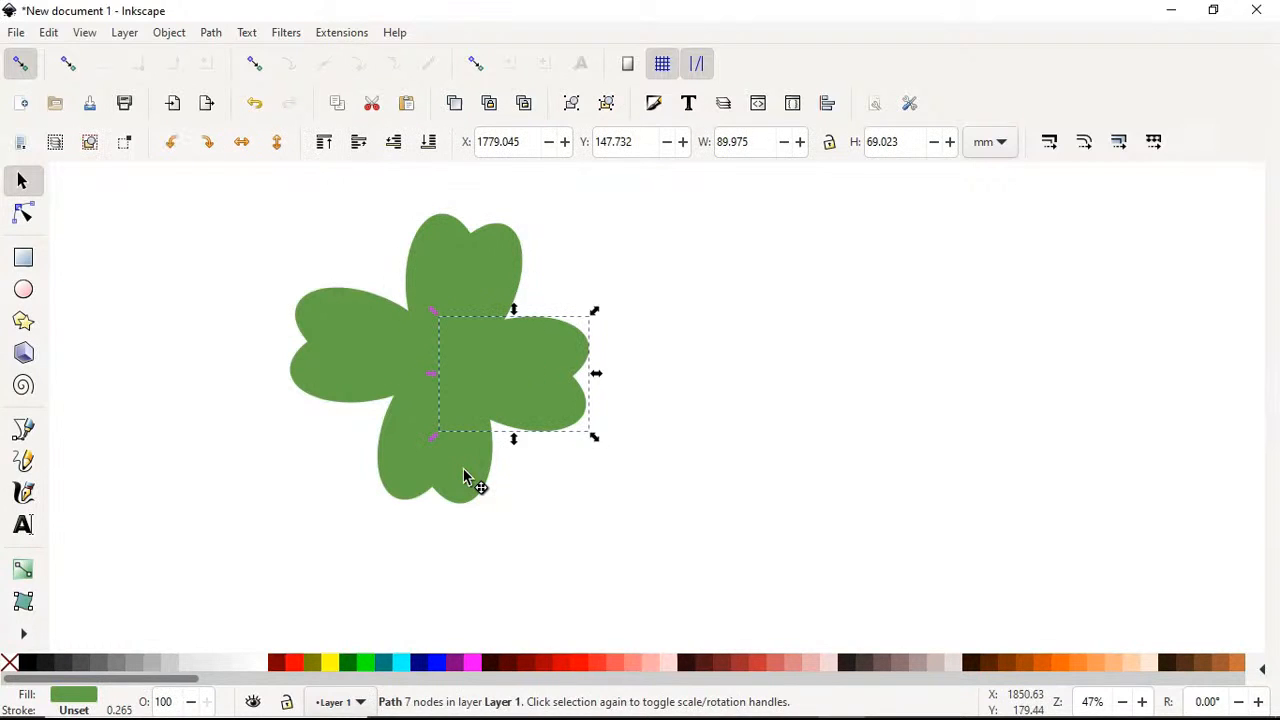
{"action": "left_click_drag", "start_coordinate": [550, 370], "coordinate": [565, 368]}
{"action": "key", "text": "Escape"}
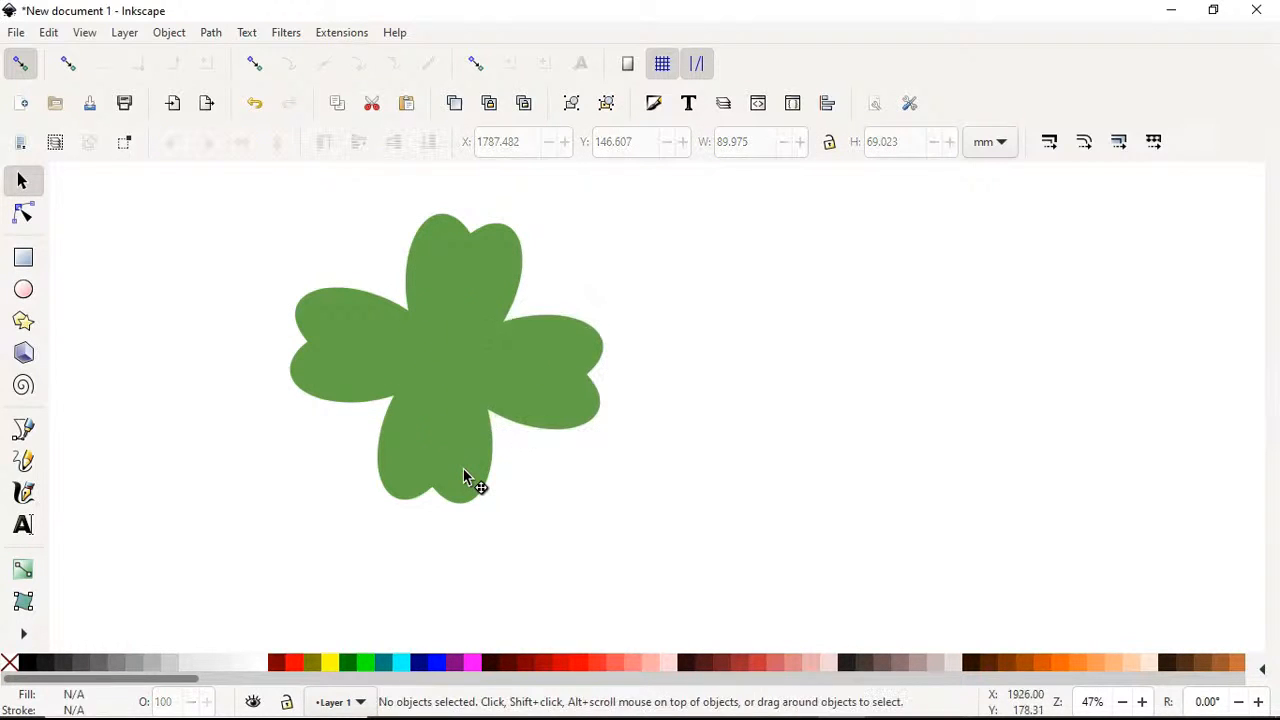
- Duplicate all four leaves, move the copy to an empty area and merge it into one path with Union
{"action": "left_click", "coordinate": [429, 458]}
{"action": "left_click", "coordinate": [690, 430]}
{"action": "left_click_drag", "start_coordinate": [186, 180], "coordinate": [680, 560]}
{"action": "key", "text": "ctrl+d"}
{"action": "left_click_drag", "start_coordinate": [463, 470], "coordinate": [992, 497]}
{"action": "left_click_drag", "start_coordinate": [672, 460], "coordinate": [207, 433]}
{"action": "key", "text": "ctrl+plus"}
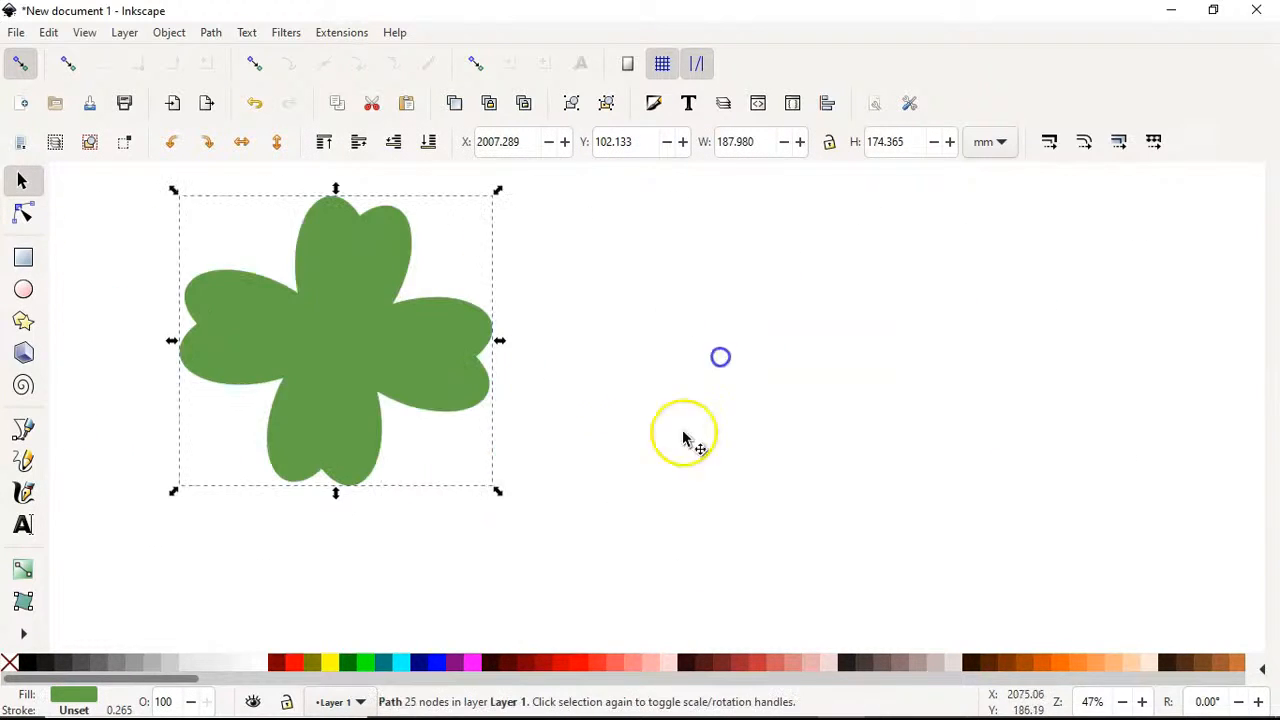
- Reposition the merged clover and rotate it clockwise
{"action": "left_click_drag", "start_coordinate": [355, 365], "coordinate": [404, 383]}
{"action": "key", "text": "bracketright"}
{"action": "key", "text": "bracketright"}
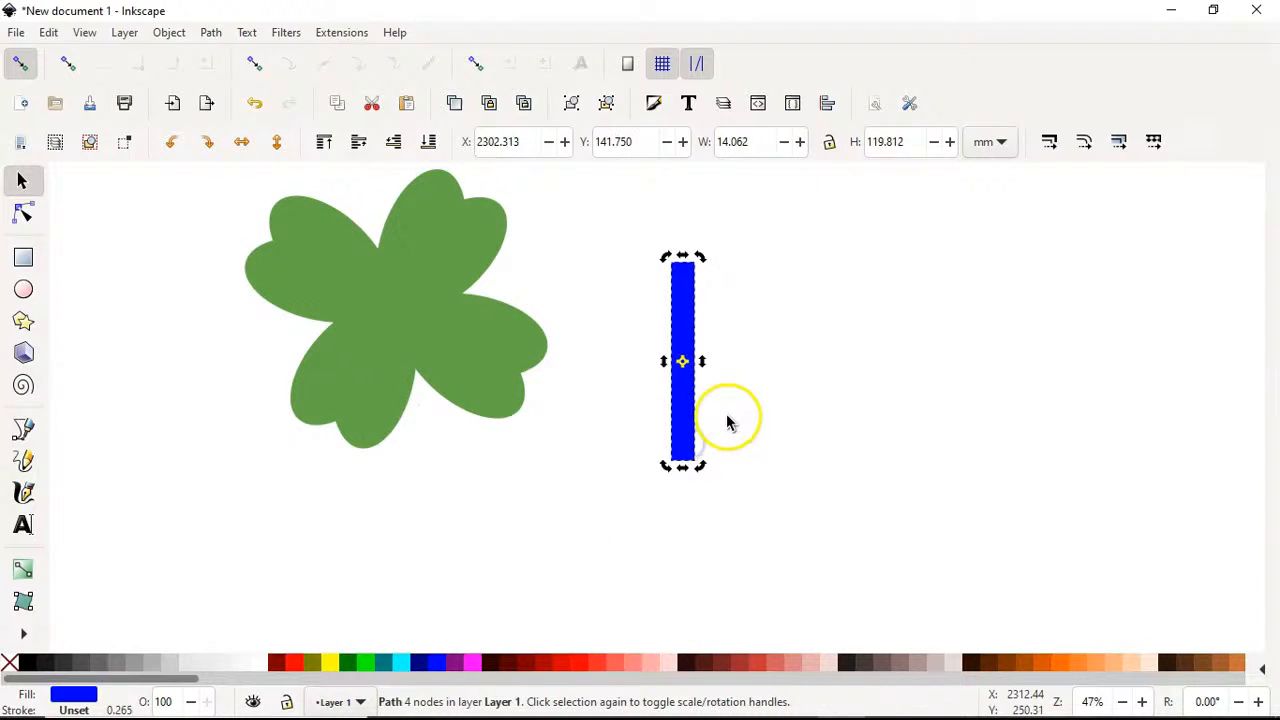
- Fill the narrow blue bar with the clover's green by picking the color from the leaves
{"action": "left_click", "coordinate": [728, 421]}
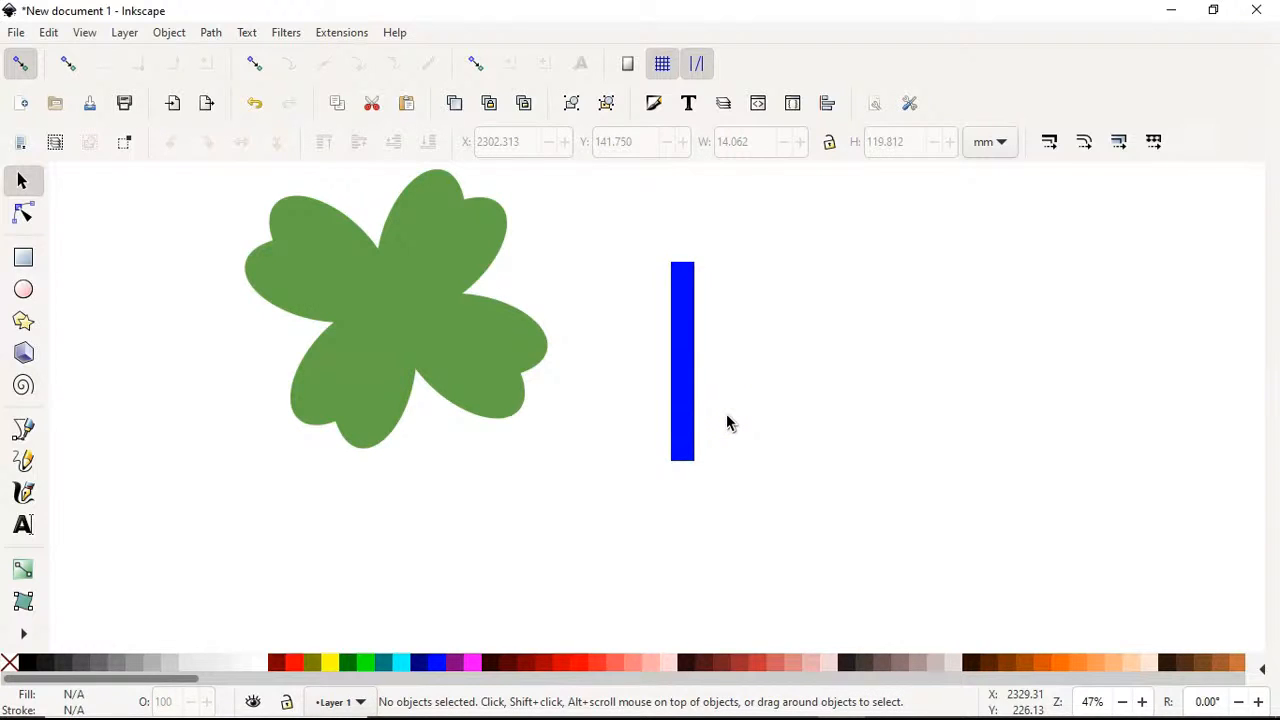
{"action": "left_click", "coordinate": [683, 432]}
{"action": "key", "text": "d"}
{"action": "left_click", "coordinate": [683, 432]}
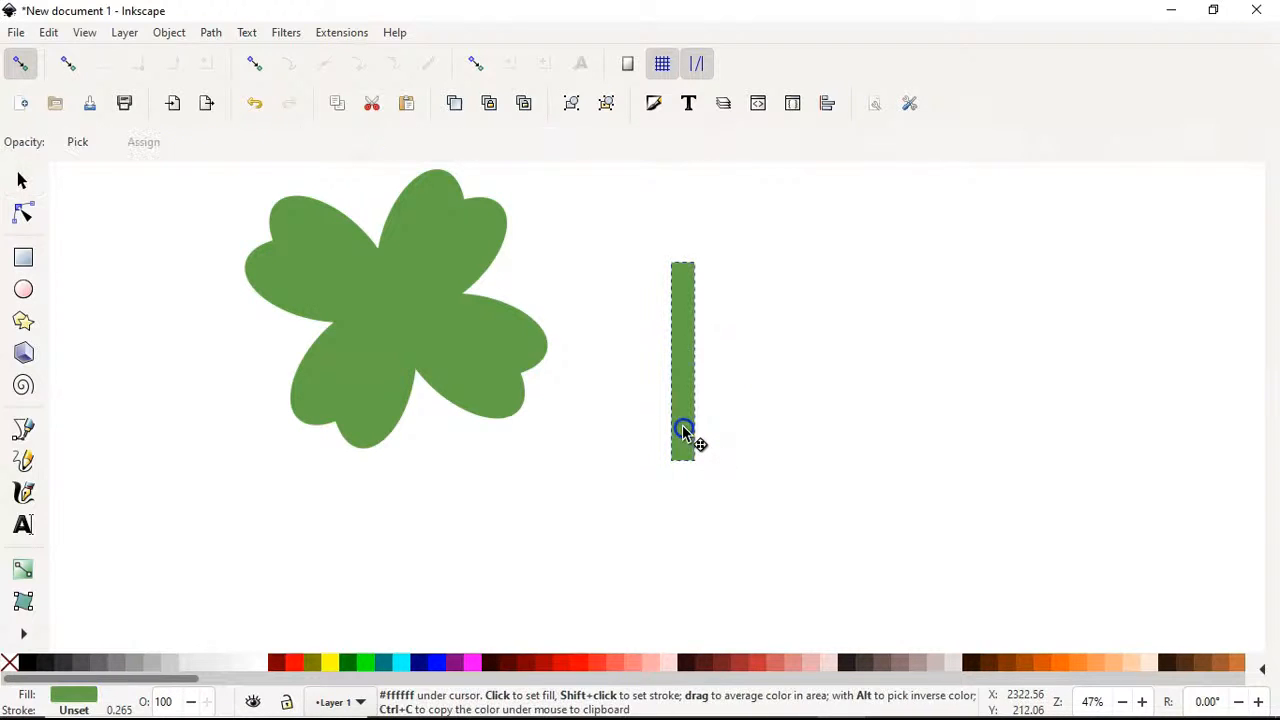
{"action": "key", "text": "d"}
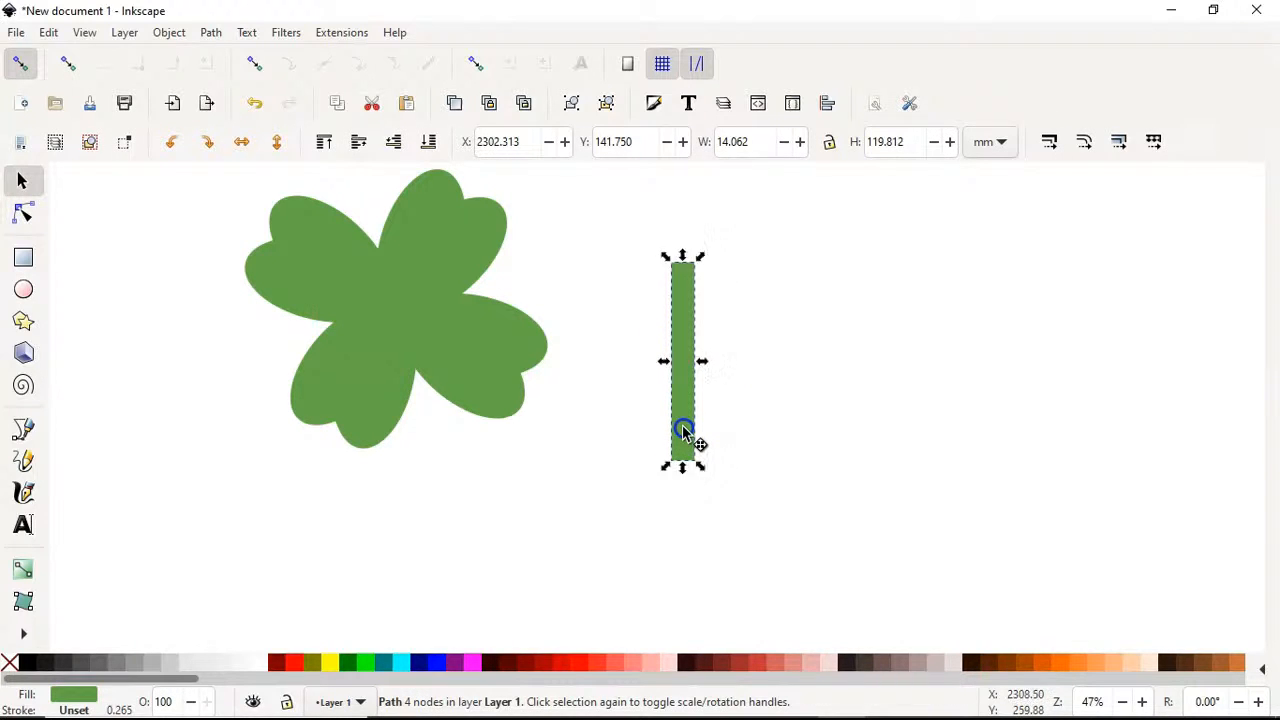
- Reshape the green bar into a curved stem with a bulging lower end, bowed sides and a narrower top
{"action": "key", "text": "n"}
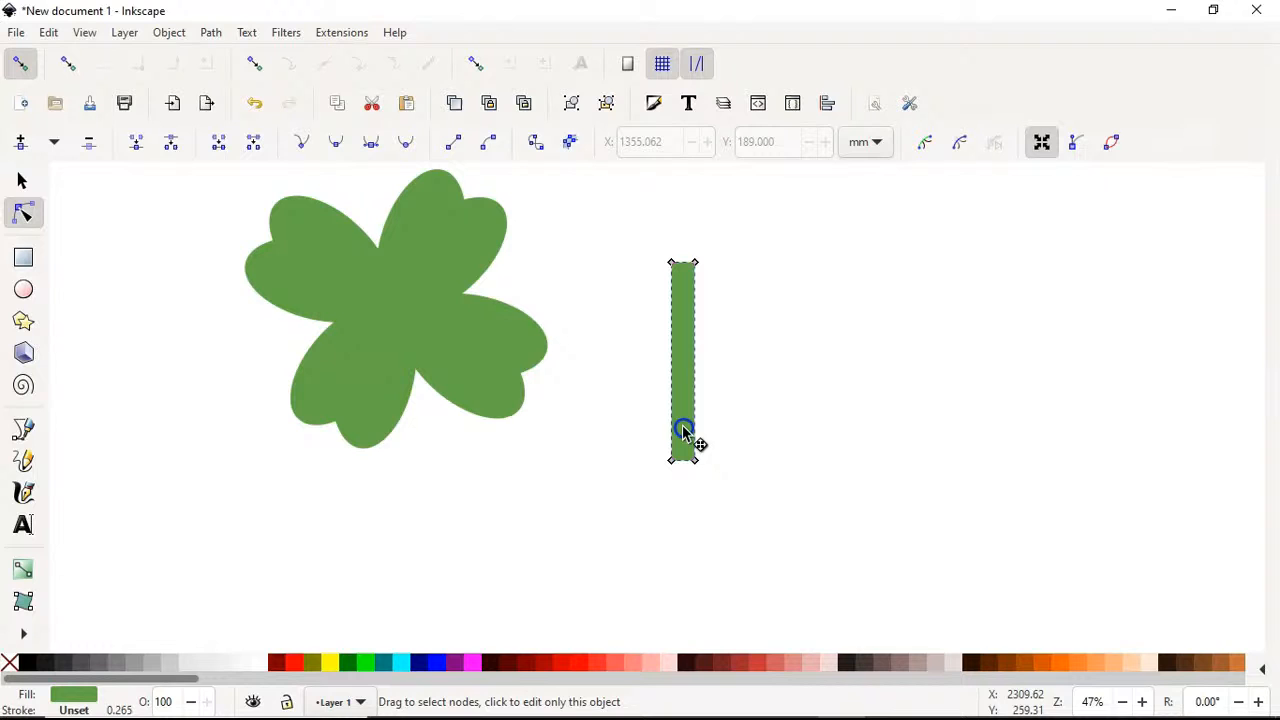
{"action": "left_click_drag", "start_coordinate": [683, 432], "coordinate": [688, 475]}
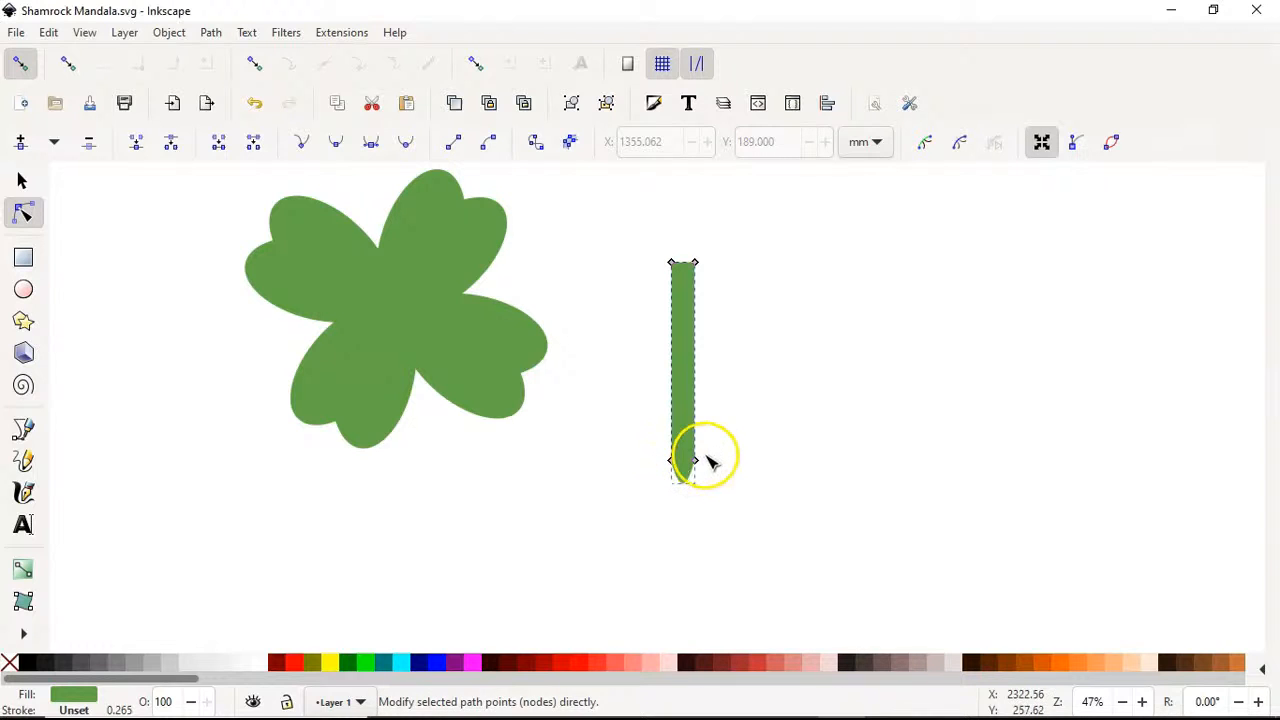
{"action": "left_click_drag", "start_coordinate": [706, 366], "coordinate": [663, 347]}
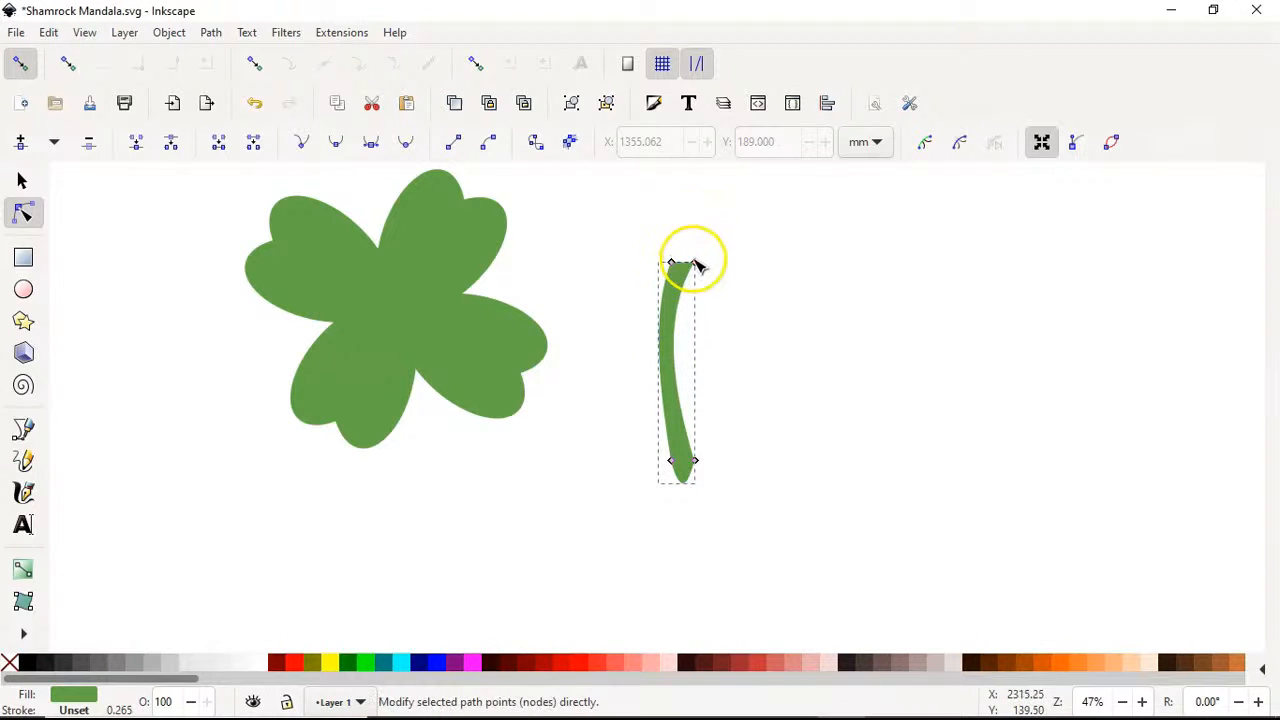
{"action": "left_click_drag", "start_coordinate": [690, 263], "coordinate": [688, 258]}
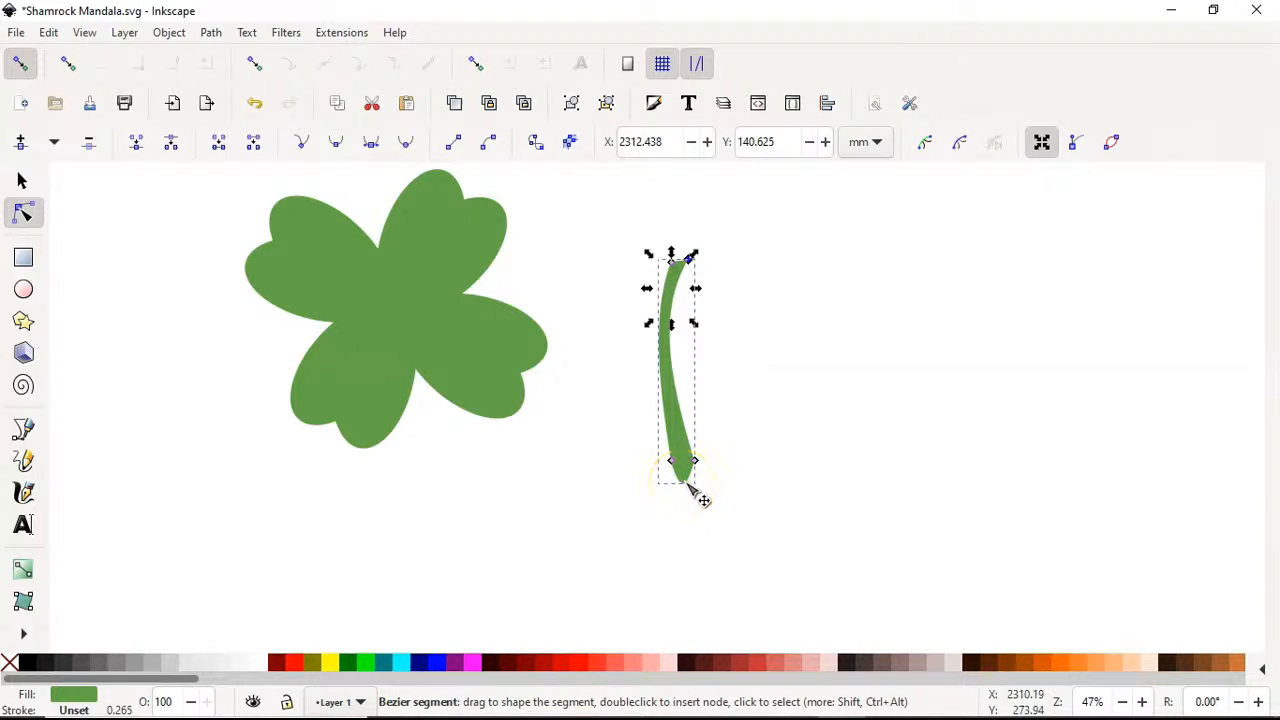
- Reshape the lower edge segment of the stem into a shorter, rounder end
{"action": "left_click", "coordinate": [797, 405]}
{"action": "scroll", "coordinate": [735, 480], "scroll_direction": "up", "scroll_amount": 4}
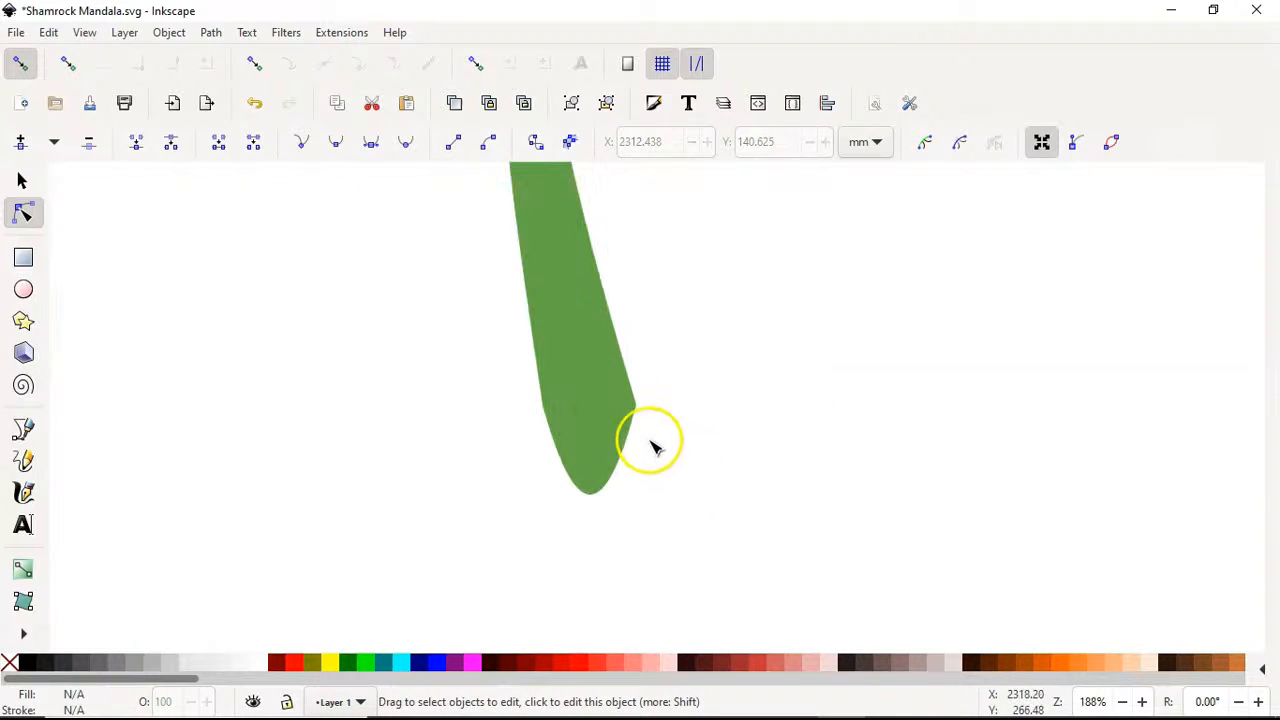
{"action": "scroll", "coordinate": [651, 447], "scroll_direction": "up", "scroll_amount": 2}
{"action": "left_click", "coordinate": [605, 445]}
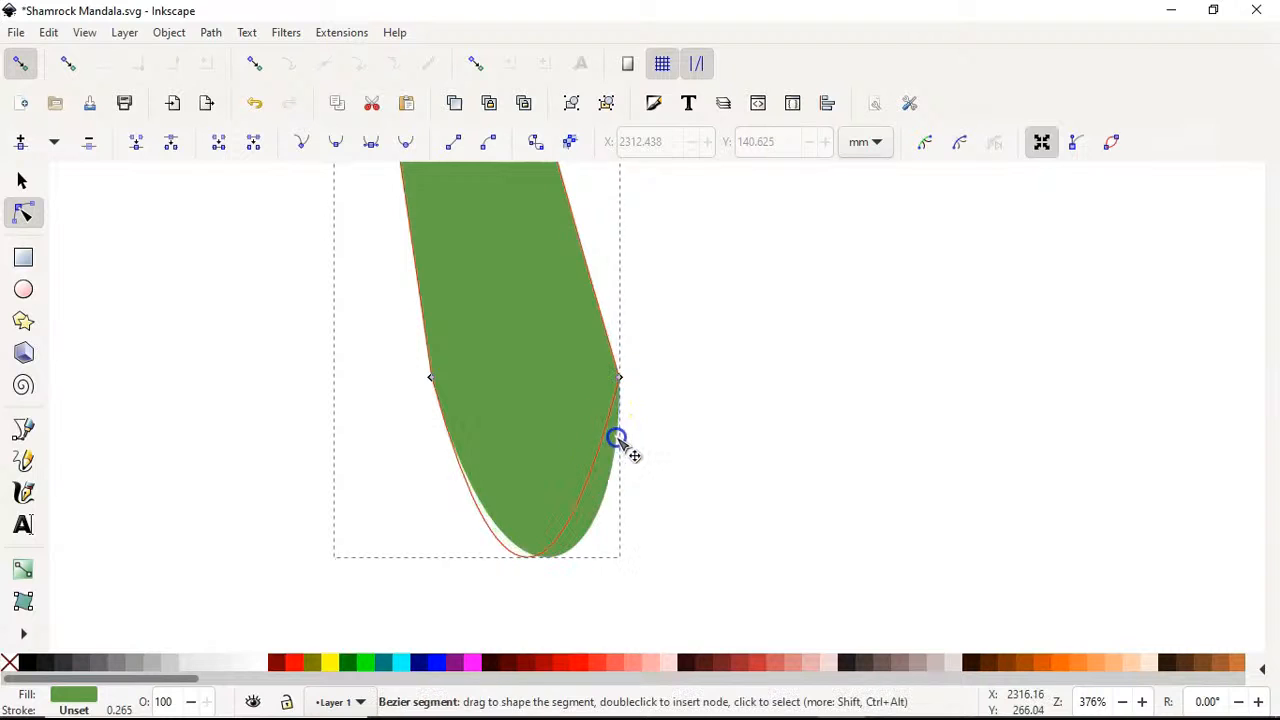
{"action": "left_click_drag", "start_coordinate": [617, 438], "coordinate": [624, 407]}
{"action": "left_click", "coordinate": [806, 372]}
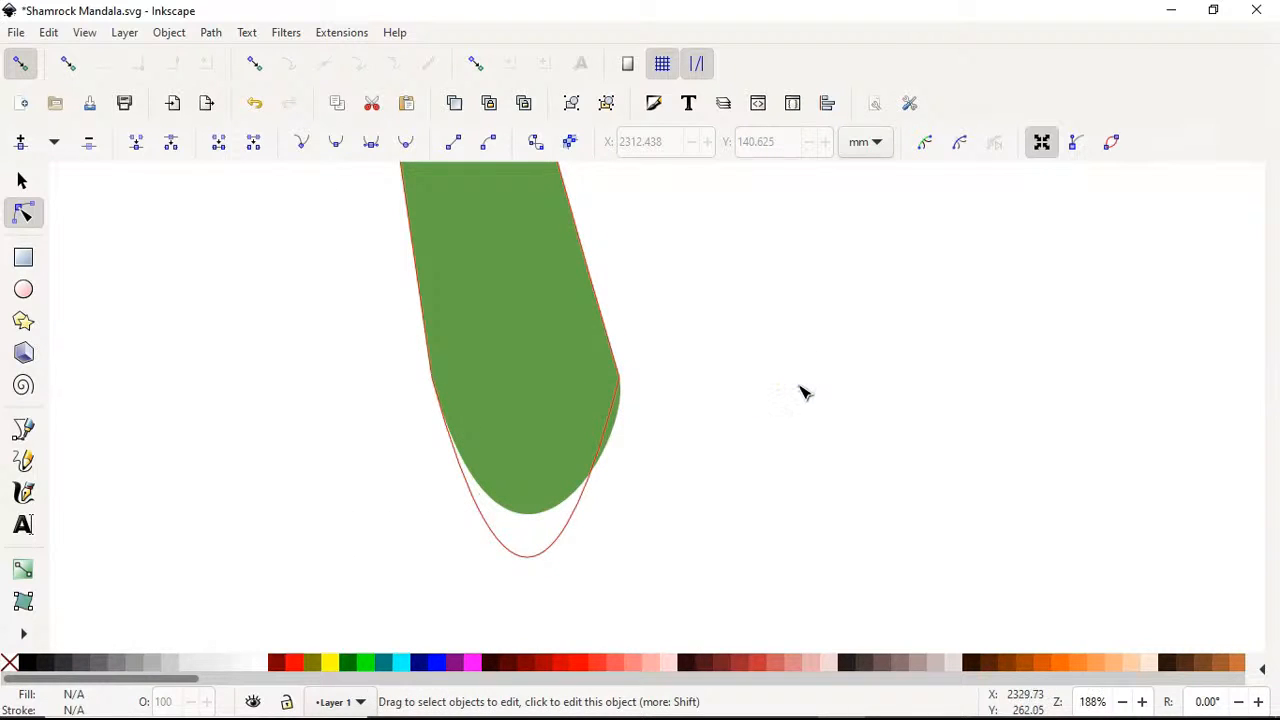
{"action": "scroll", "coordinate": [805, 392], "scroll_direction": "down", "scroll_amount": 3}
{"action": "scroll", "coordinate": [897, 371], "scroll_direction": "down", "scroll_amount": 2}
{"action": "scroll", "coordinate": [866, 383], "scroll_direction": "up", "scroll_amount": 2}
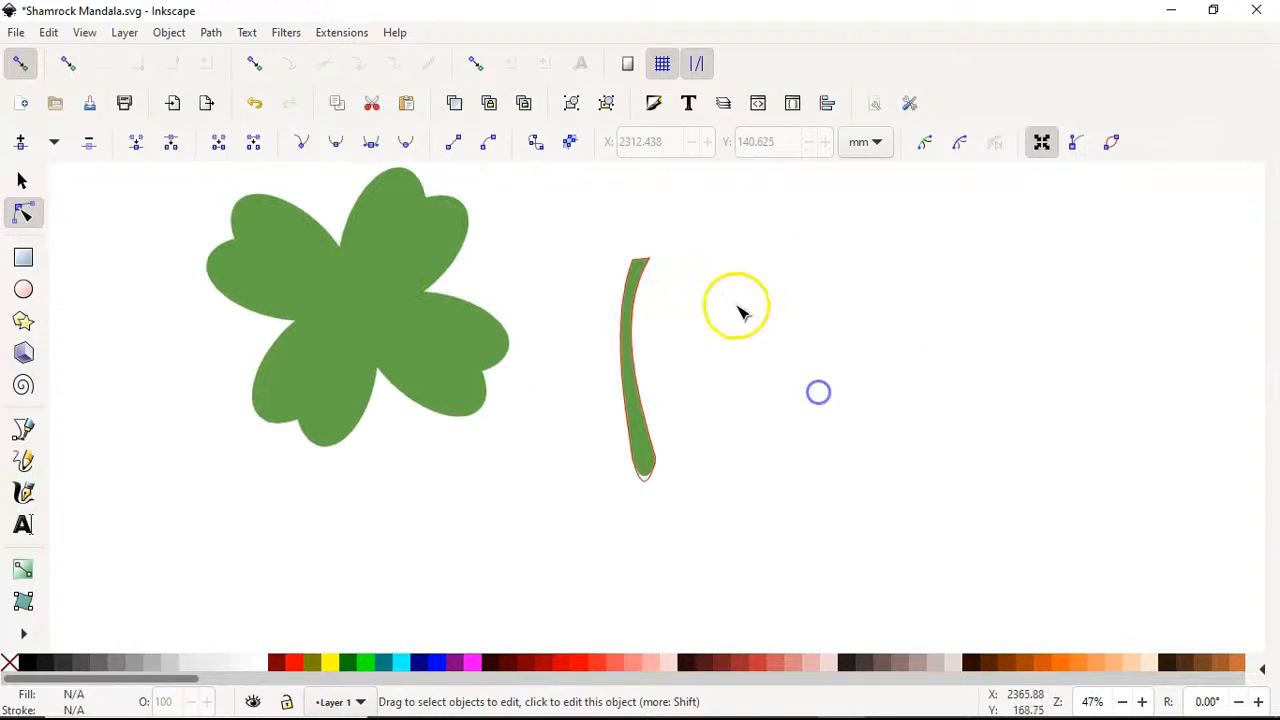
- Move the stem to the clover's base and rotate it so it extends diagonally from between the two lower leaves
{"action": "key", "text": "s"}
{"action": "left_click", "coordinate": [634, 394]}
{"action": "left_click_drag", "start_coordinate": [654, 409], "coordinate": [380, 471]}
{"action": "left_click", "coordinate": [382, 475]}
{"action": "left_click_drag", "start_coordinate": [428, 558], "coordinate": [462, 538]}
{"action": "left_click_drag", "start_coordinate": [430, 490], "coordinate": [454, 461]}
{"action": "left_click", "coordinate": [638, 378]}
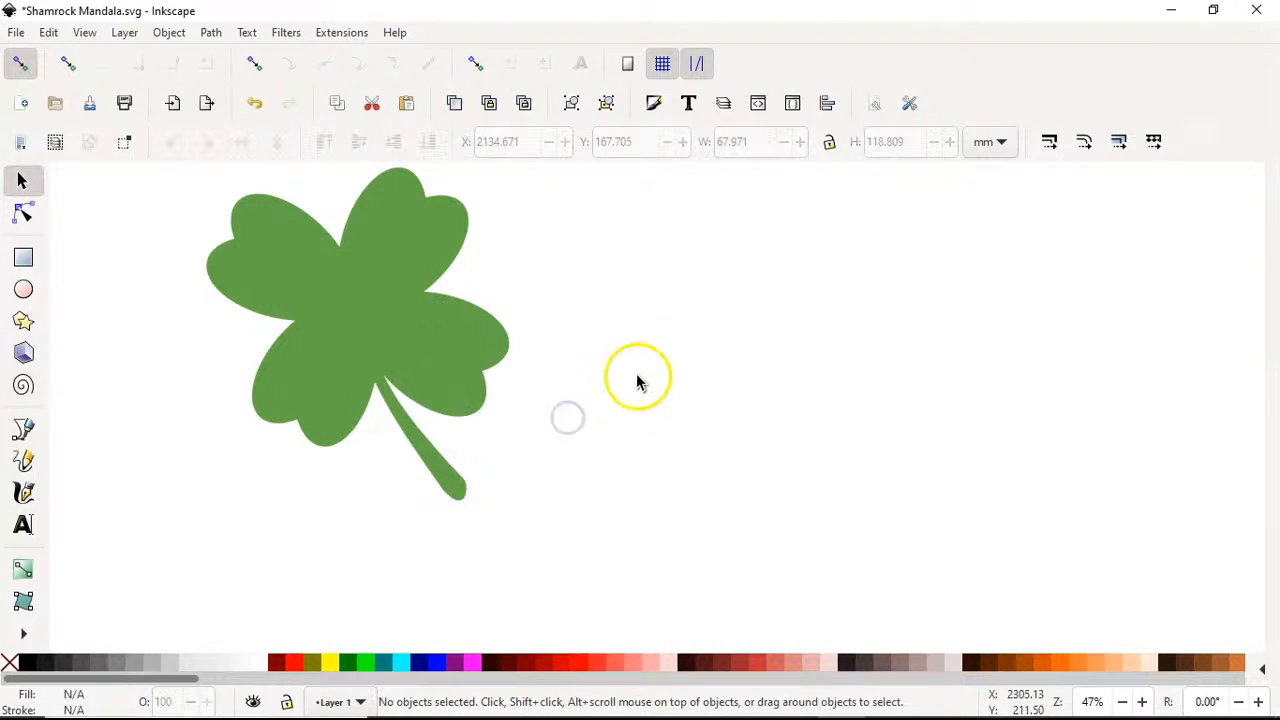
{"action": "left_click_drag", "start_coordinate": [415, 524], "coordinate": [430, 552]}
{"action": "left_click", "coordinate": [608, 487]}
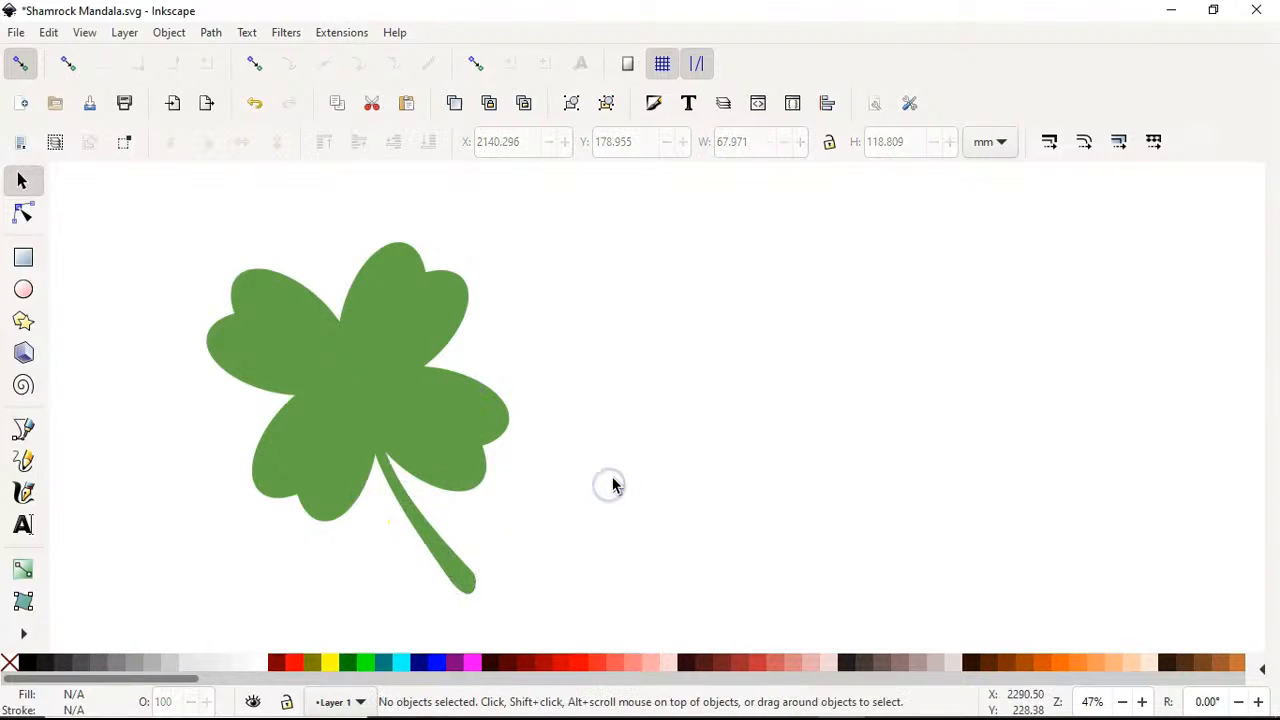
- Fill the clover leaves with dark green, leaving the stem's color as it is
{"action": "left_click_drag", "start_coordinate": [160, 228], "coordinate": [265, 248]}
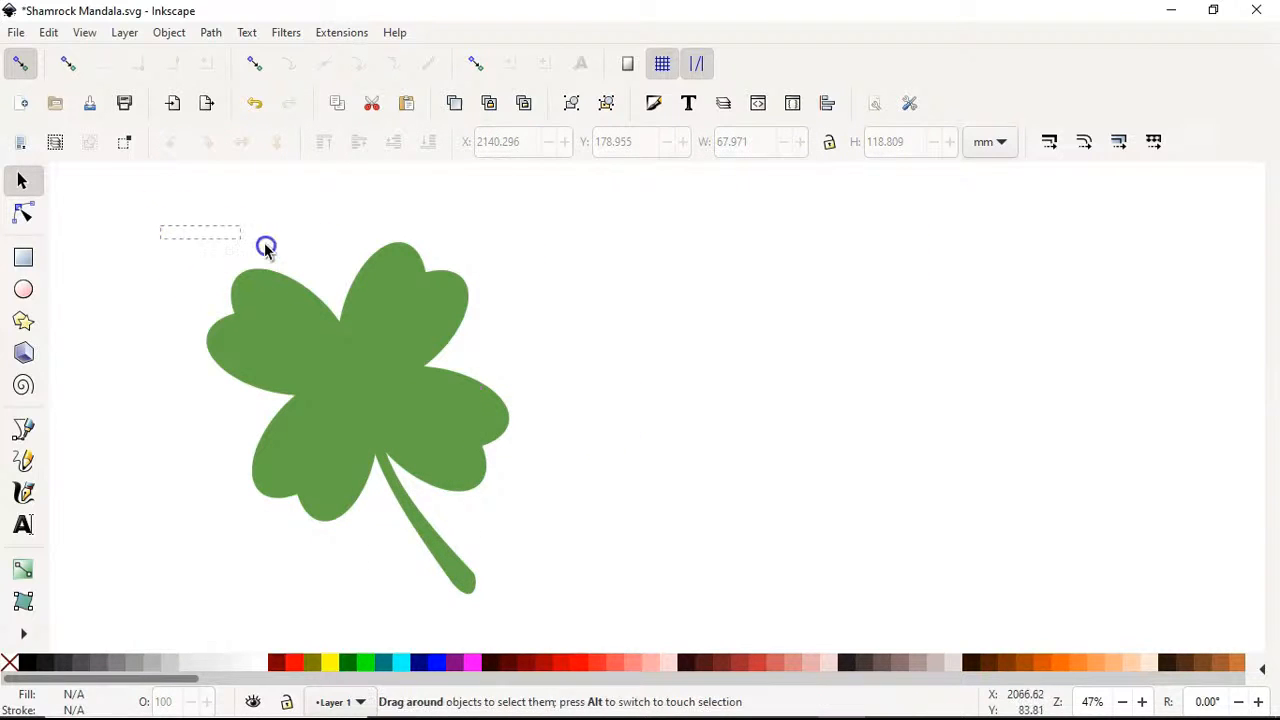
{"action": "left_click_drag", "start_coordinate": [591, 529], "coordinate": [596, 528]}
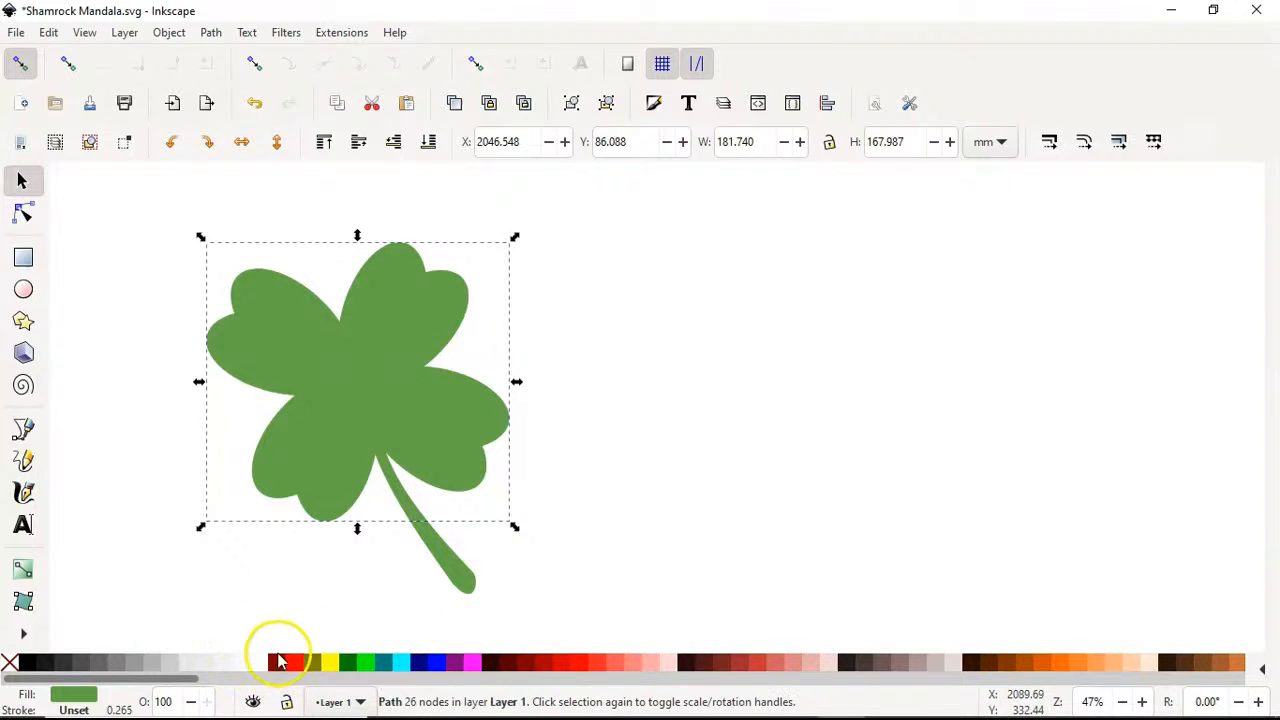
{"action": "left_click", "coordinate": [347, 662]}
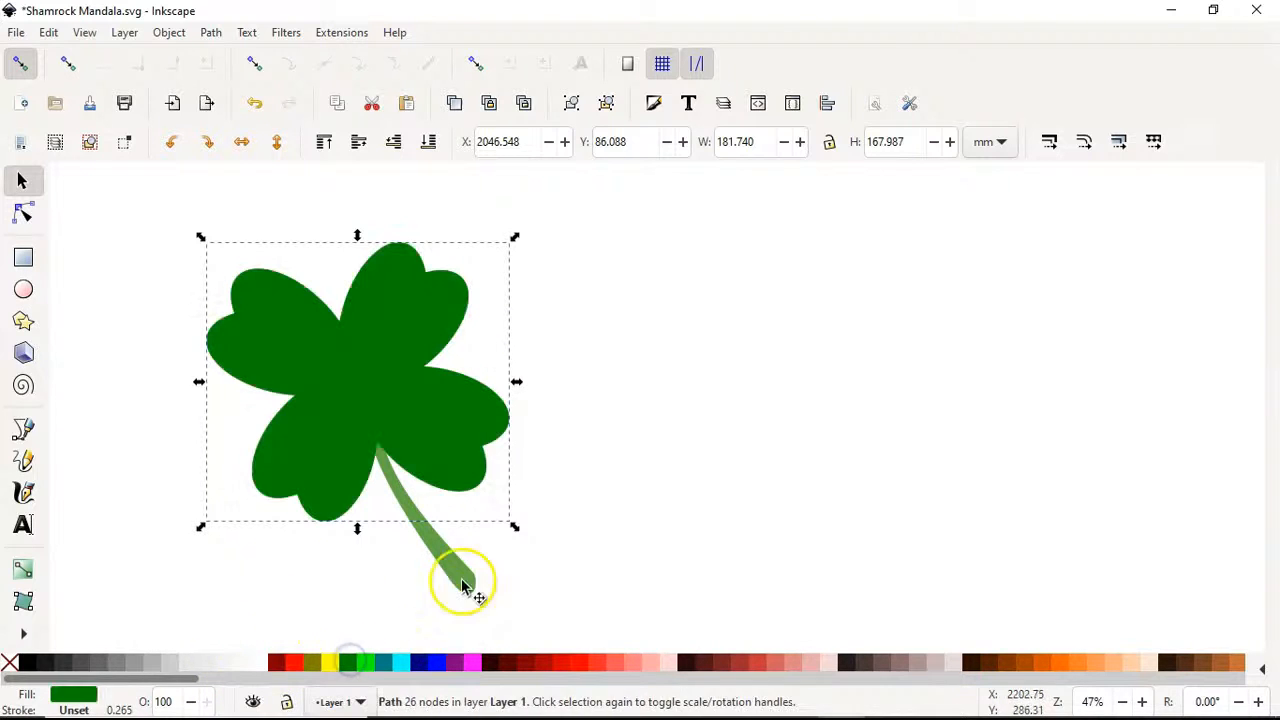
- Draw a narrow upright ellipse of about 20 × 49 mm beside the clover and convert it to a path
{"action": "key", "text": "Escape"}
{"action": "scroll", "coordinate": [729, 457], "scroll_direction": "up", "scroll_amount": 1}
{"action": "key", "text": "e"}
{"action": "left_click_drag", "start_coordinate": [672, 366], "coordinate": [720, 480]}
{"action": "key", "text": "ctrl+shift+c"}
{"action": "key", "text": "s"}
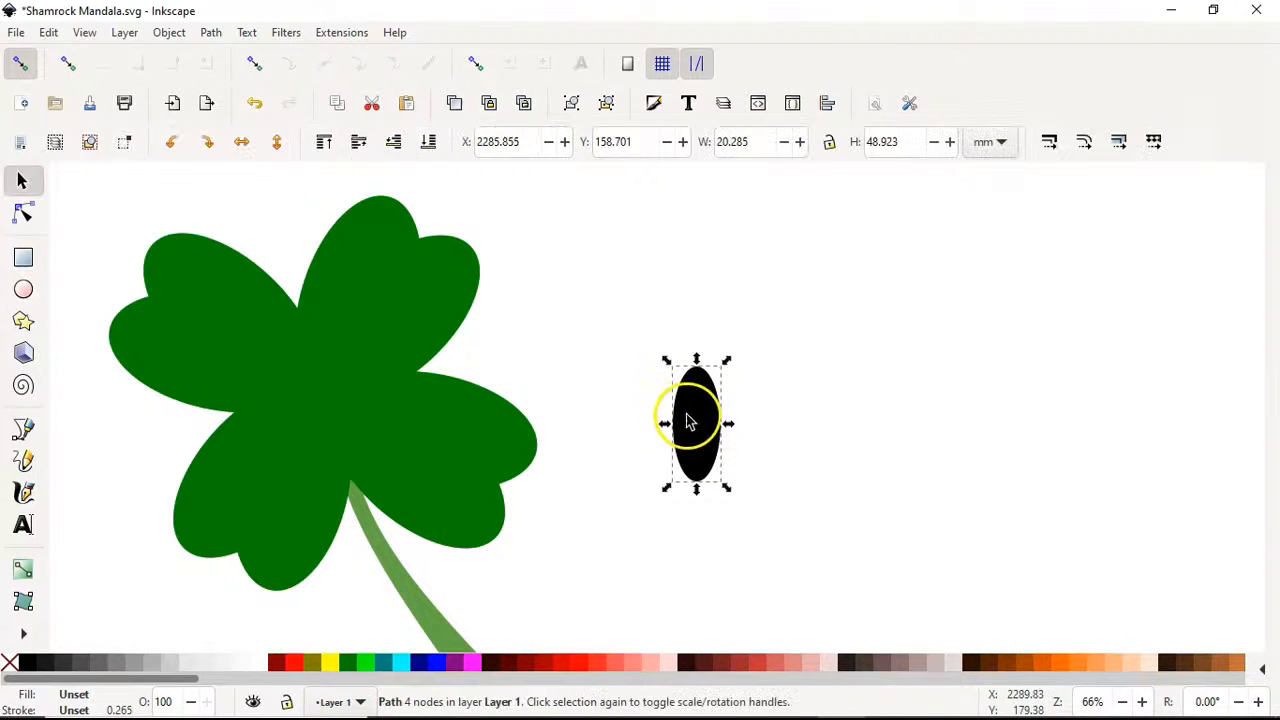
- Reshape the narrow ellipse into a broader teardrop with a rounded upper end and a pointed lower tip by adjusting its nodes and sides
{"action": "key", "text": "n"}
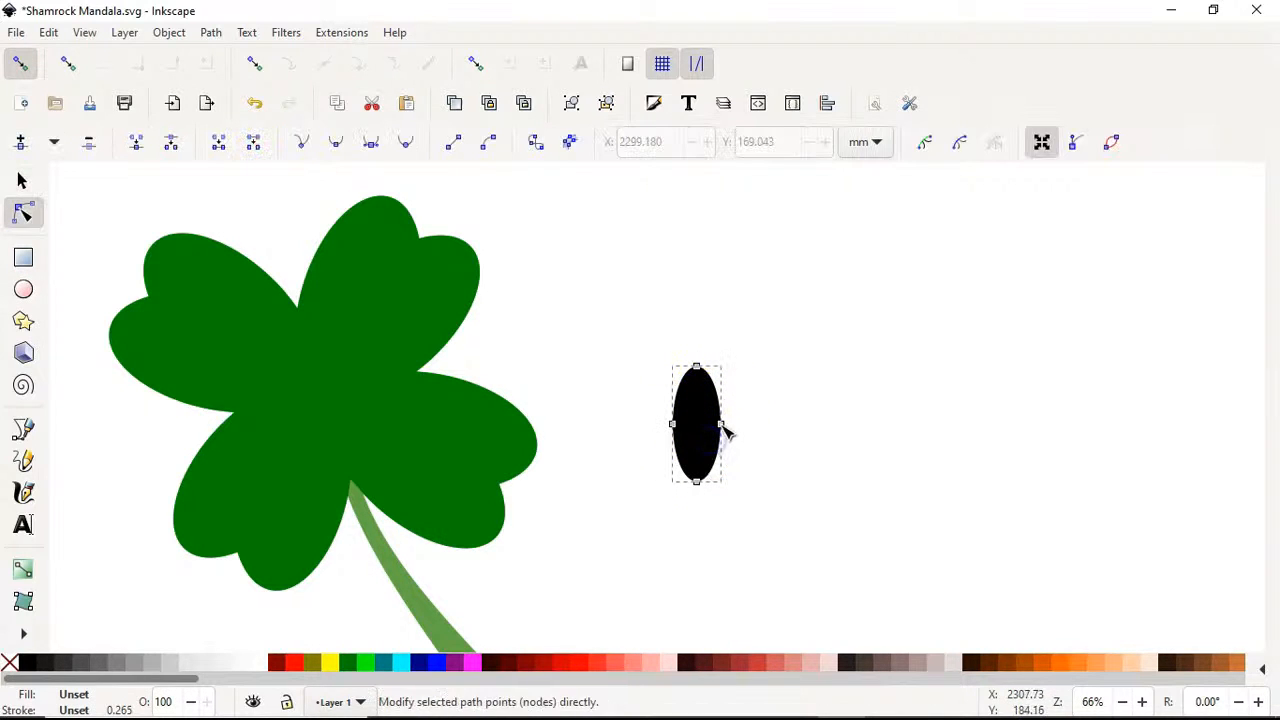
{"action": "left_click_drag", "start_coordinate": [720, 427], "coordinate": [708, 437]}
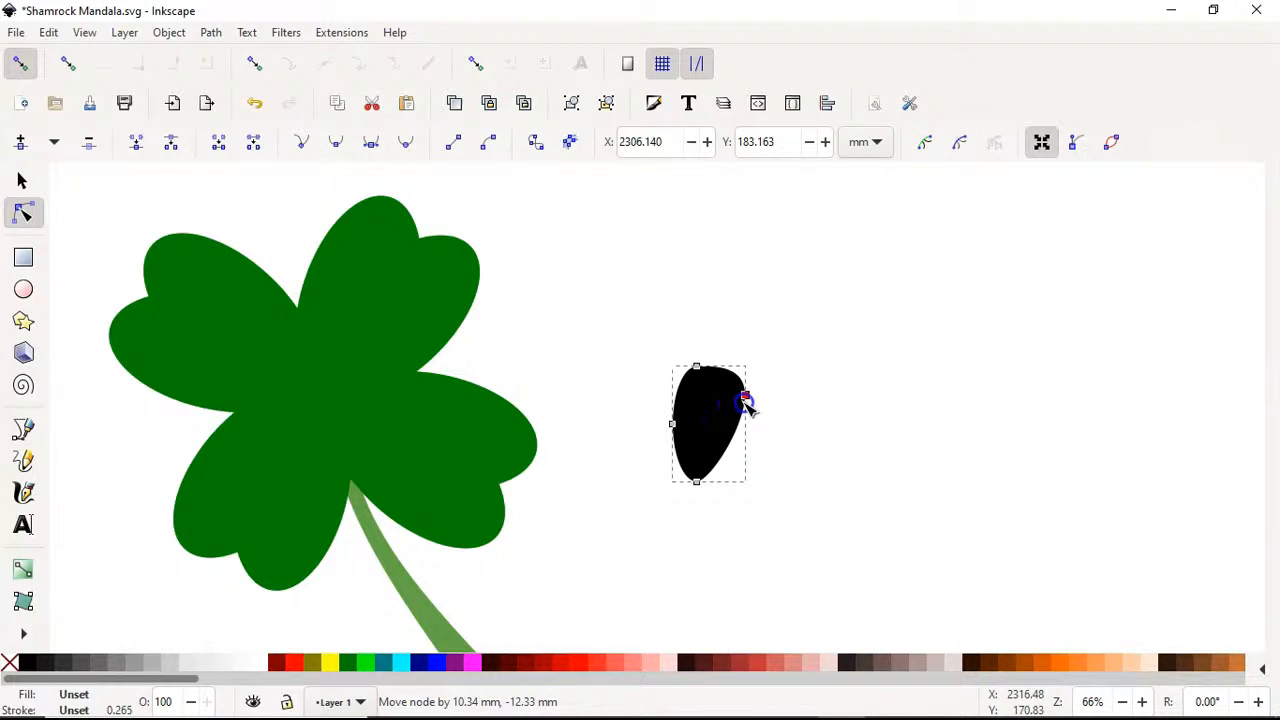
{"action": "left_click", "coordinate": [770, 428]}
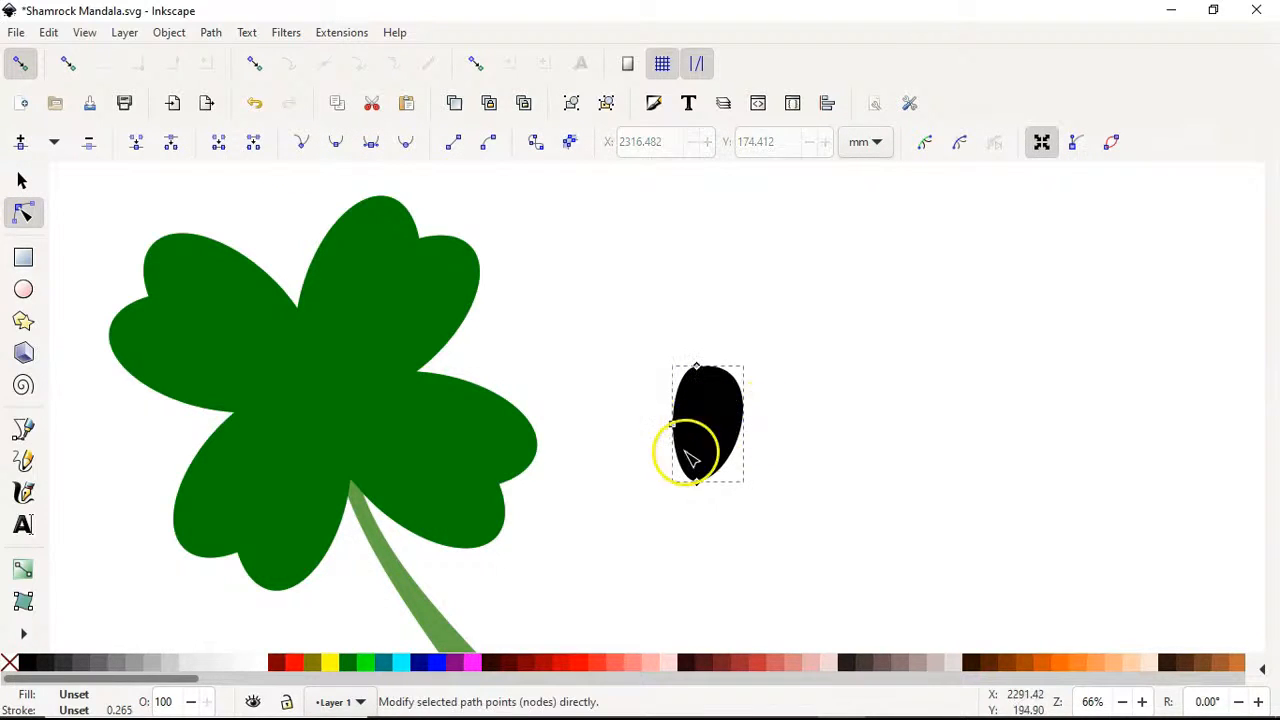
{"action": "left_click_drag", "start_coordinate": [697, 483], "coordinate": [703, 532]}
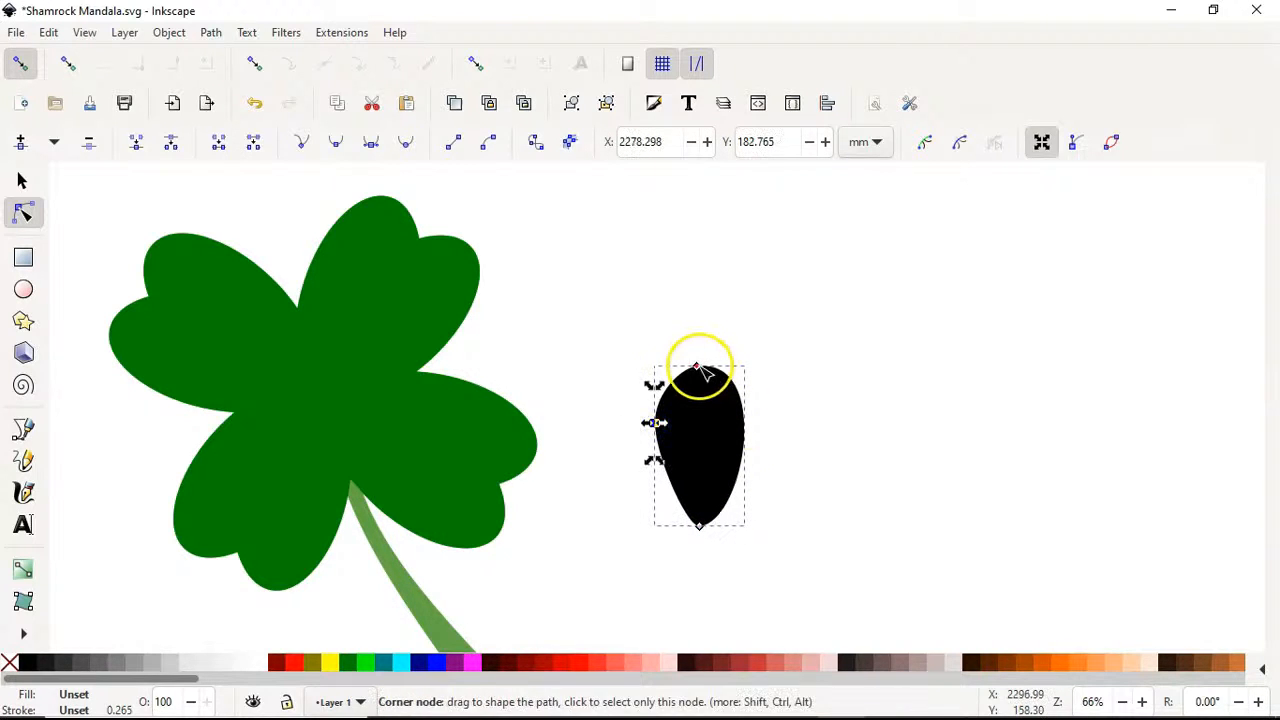
{"action": "mouse_move", "coordinate": [699, 366]}
{"action": "left_mouse_down"}
{"action": "mouse_move", "coordinate": [714, 359]}
{"action": "mouse_move", "coordinate": [701, 366]}
{"action": "left_mouse_up"}
{"action": "left_click", "coordinate": [755, 423]}
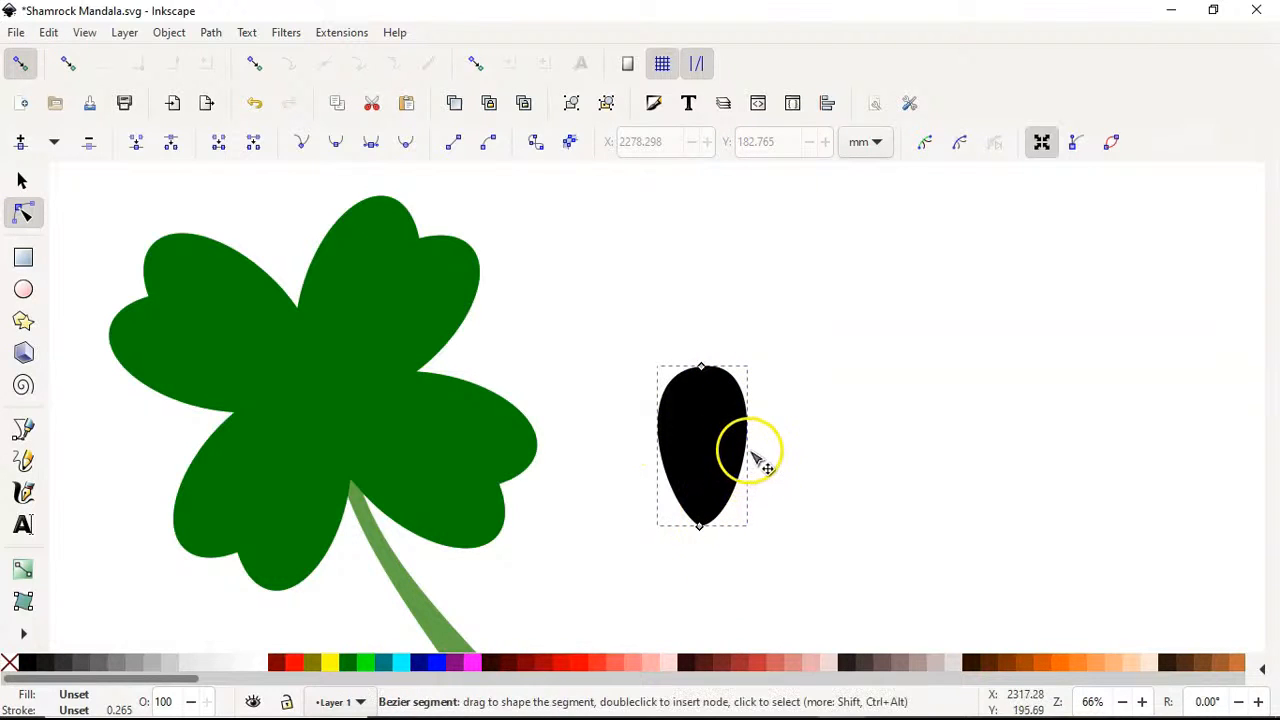
- Bend the teardrop's right side inward and shorten its lower tip to form a comma shape with a curved tail
{"action": "left_click", "coordinate": [748, 447]}
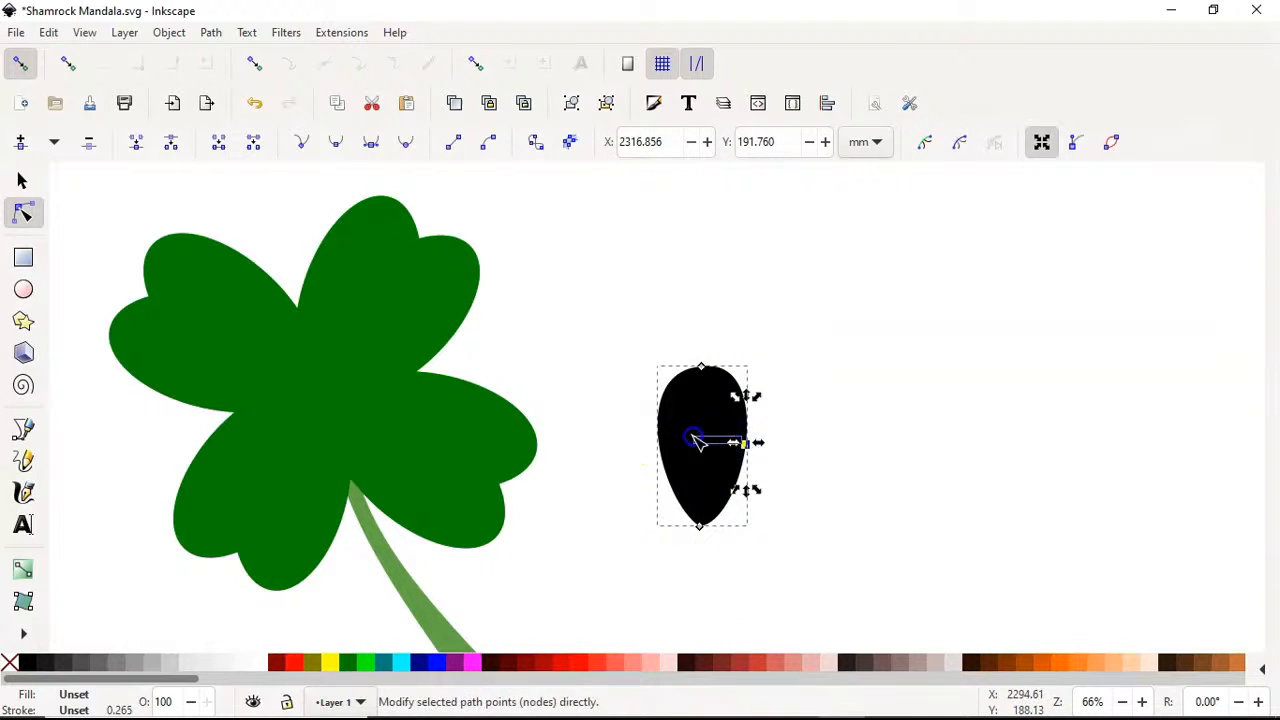
{"action": "left_click_drag", "start_coordinate": [748, 447], "coordinate": [703, 442]}
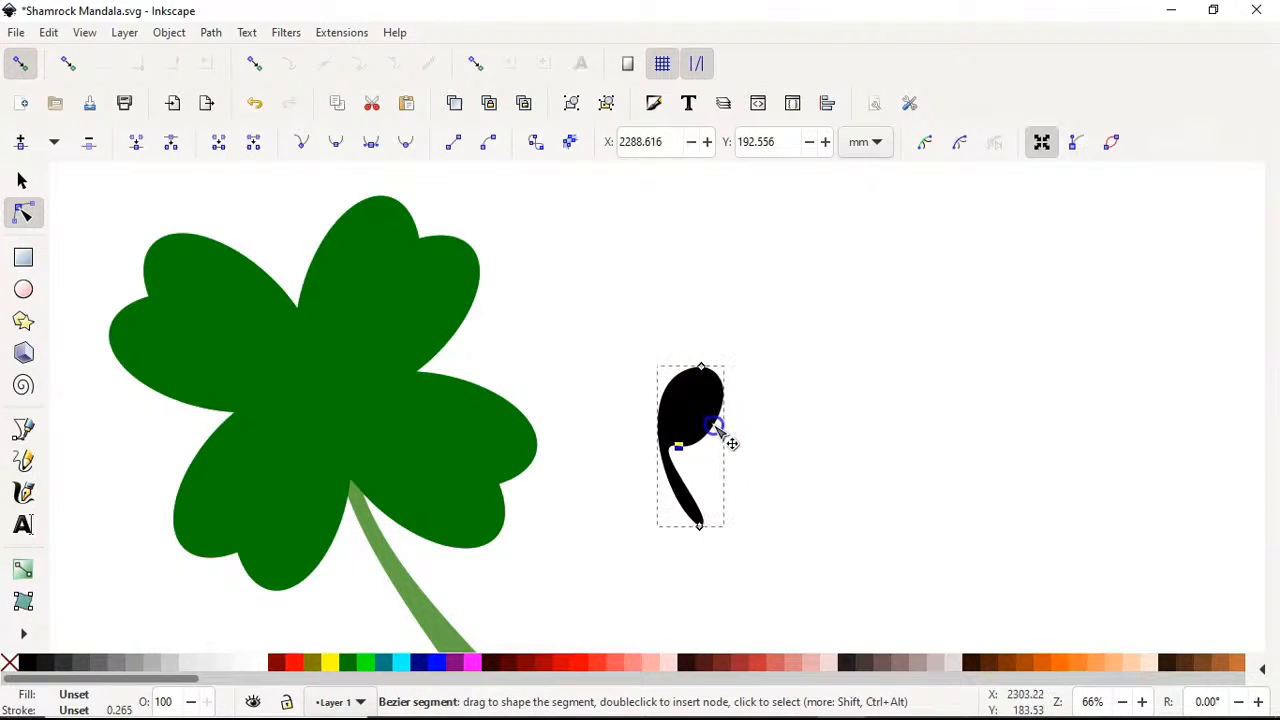
{"action": "left_click_drag", "start_coordinate": [688, 448], "coordinate": [695, 438]}
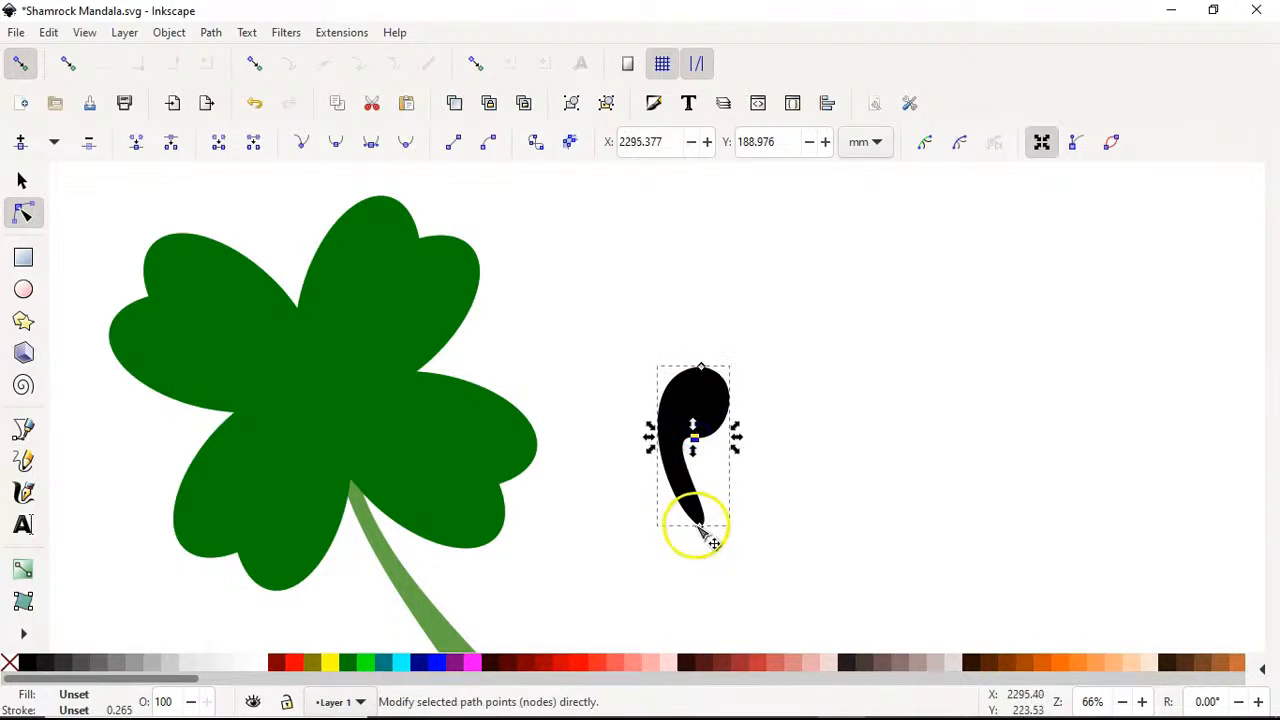
{"action": "left_click_drag", "start_coordinate": [700, 527], "coordinate": [712, 520]}
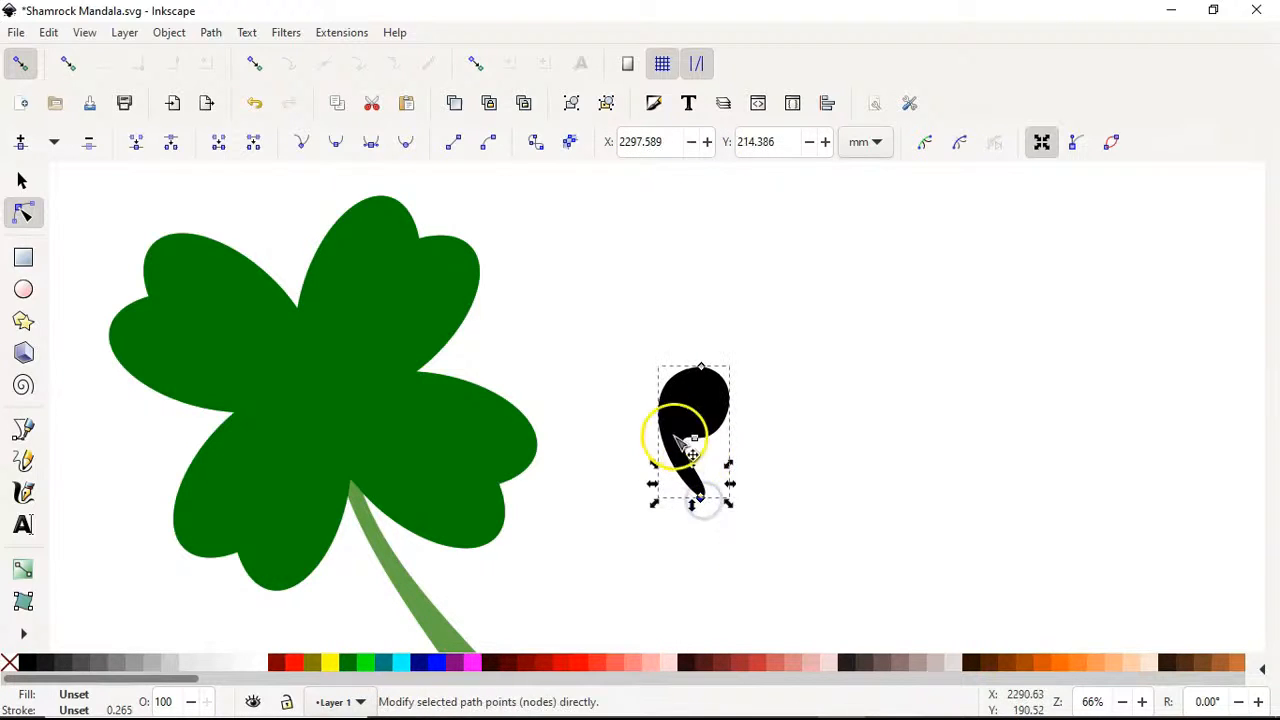
{"action": "left_click_drag", "start_coordinate": [688, 450], "coordinate": [657, 428]}
{"action": "mouse_move", "coordinate": [686, 494]}
{"action": "left_mouse_down"}
{"action": "mouse_move", "coordinate": [688, 462]}
{"action": "mouse_move", "coordinate": [716, 496]}
{"action": "mouse_move", "coordinate": [705, 493]}
{"action": "left_mouse_up"}
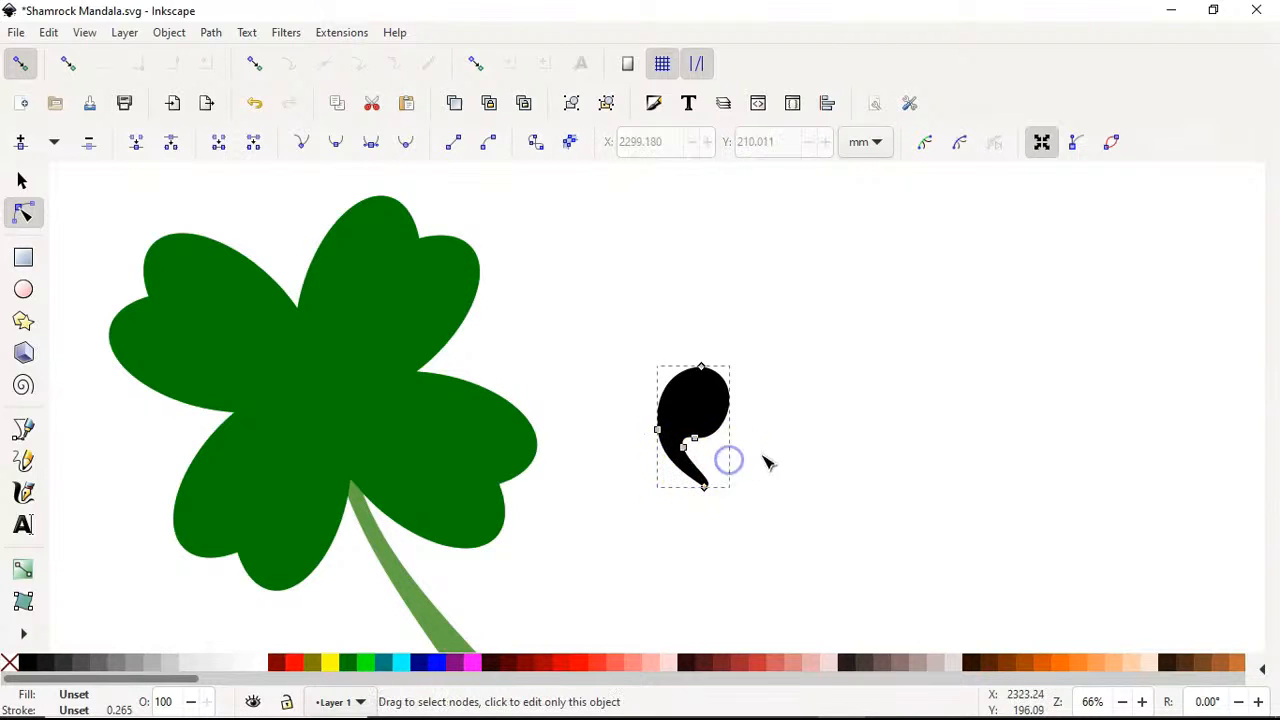
- Add a node on the inner edge of the comma's tail and move it inward to slim the tail
{"action": "scroll", "coordinate": [740, 450], "scroll_direction": "up", "scroll_amount": 4}
{"action": "double_click", "coordinate": [558, 498]}
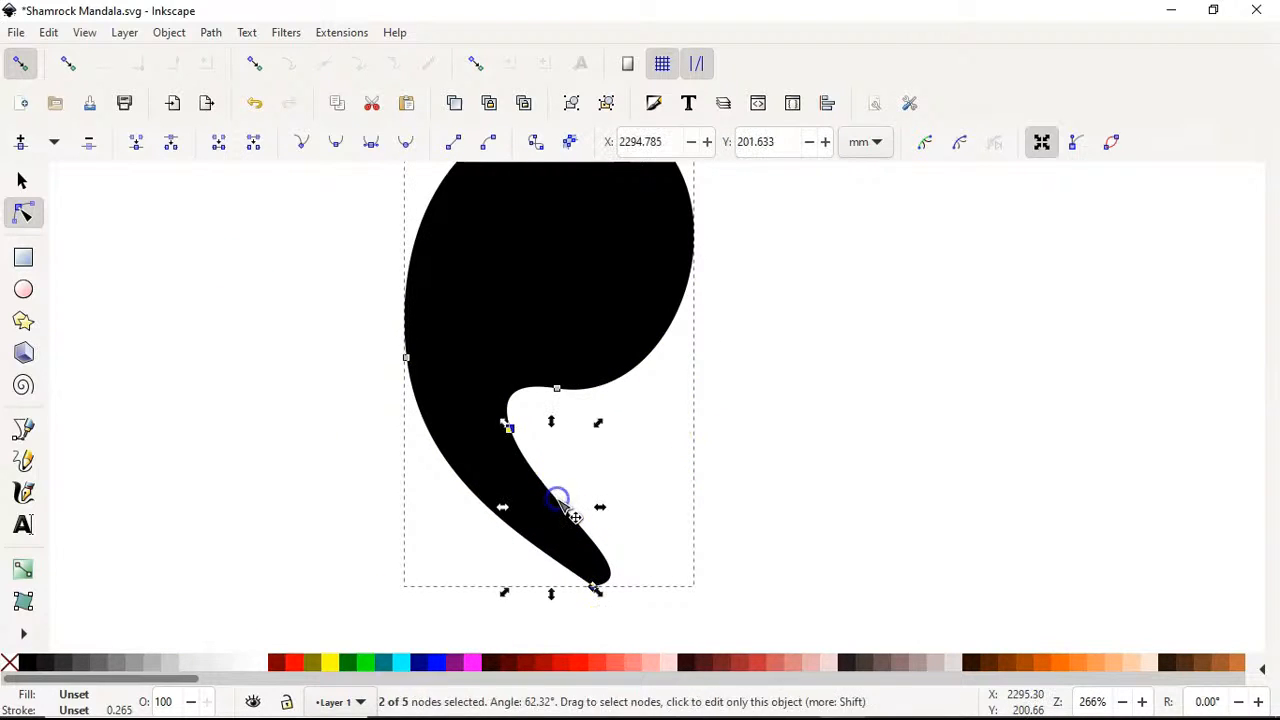
{"action": "left_click_drag", "start_coordinate": [558, 498], "coordinate": [547, 503]}
{"action": "left_click", "coordinate": [757, 494]}
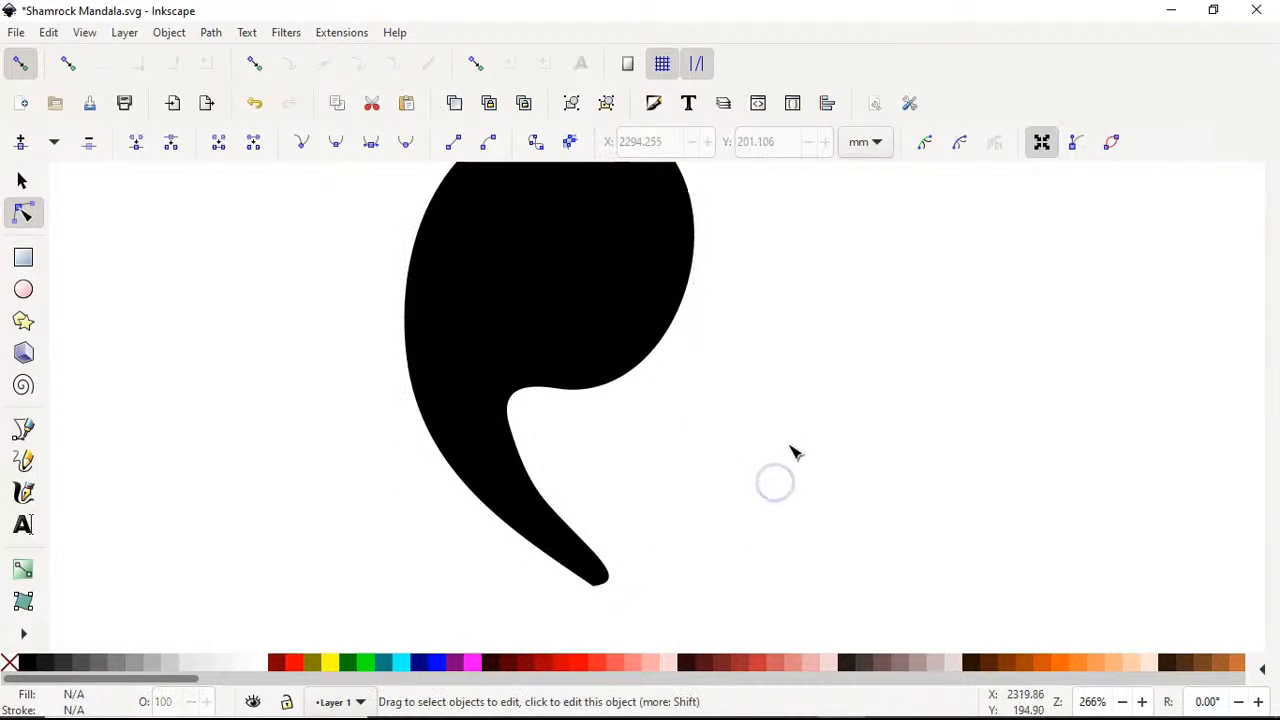
- Smooth the comma's top node and round out the right side of its head
{"action": "scroll", "coordinate": [794, 453], "scroll_direction": "down", "scroll_amount": 2}
{"action": "left_click", "coordinate": [707, 405]}
{"action": "left_click", "coordinate": [683, 360]}
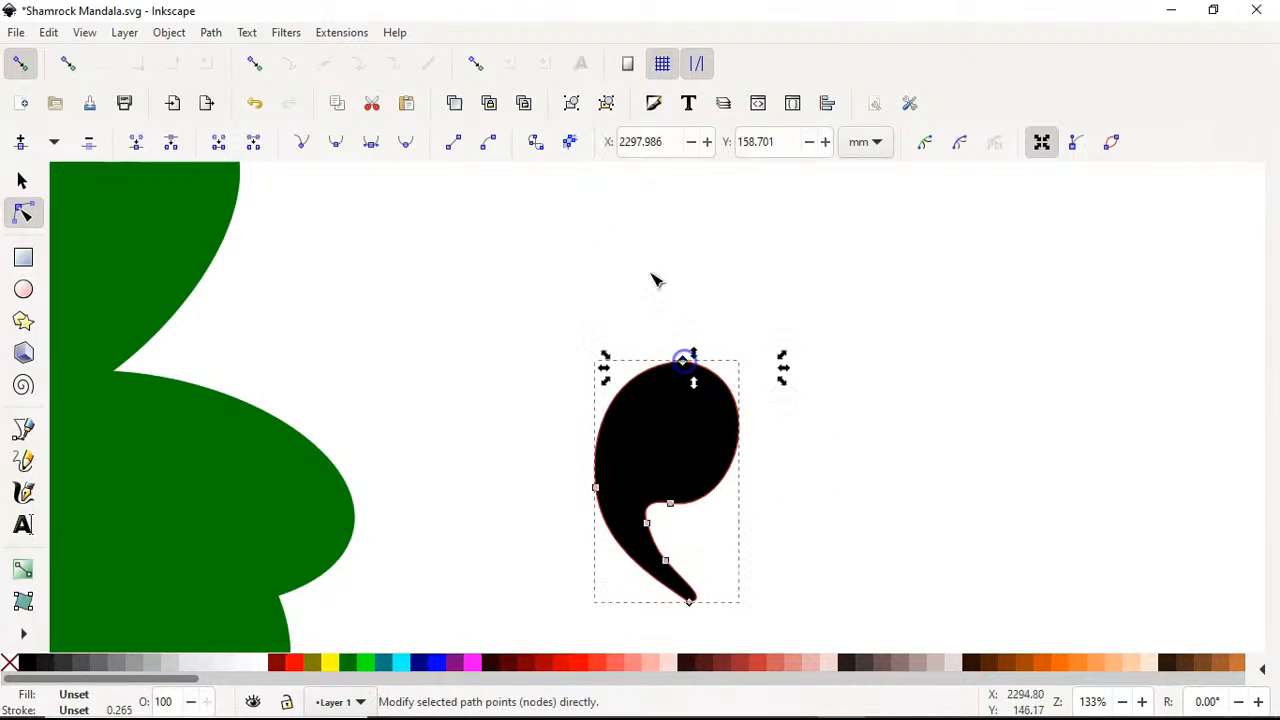
{"action": "left_click", "coordinate": [401, 141]}
{"action": "left_click", "coordinate": [709, 400]}
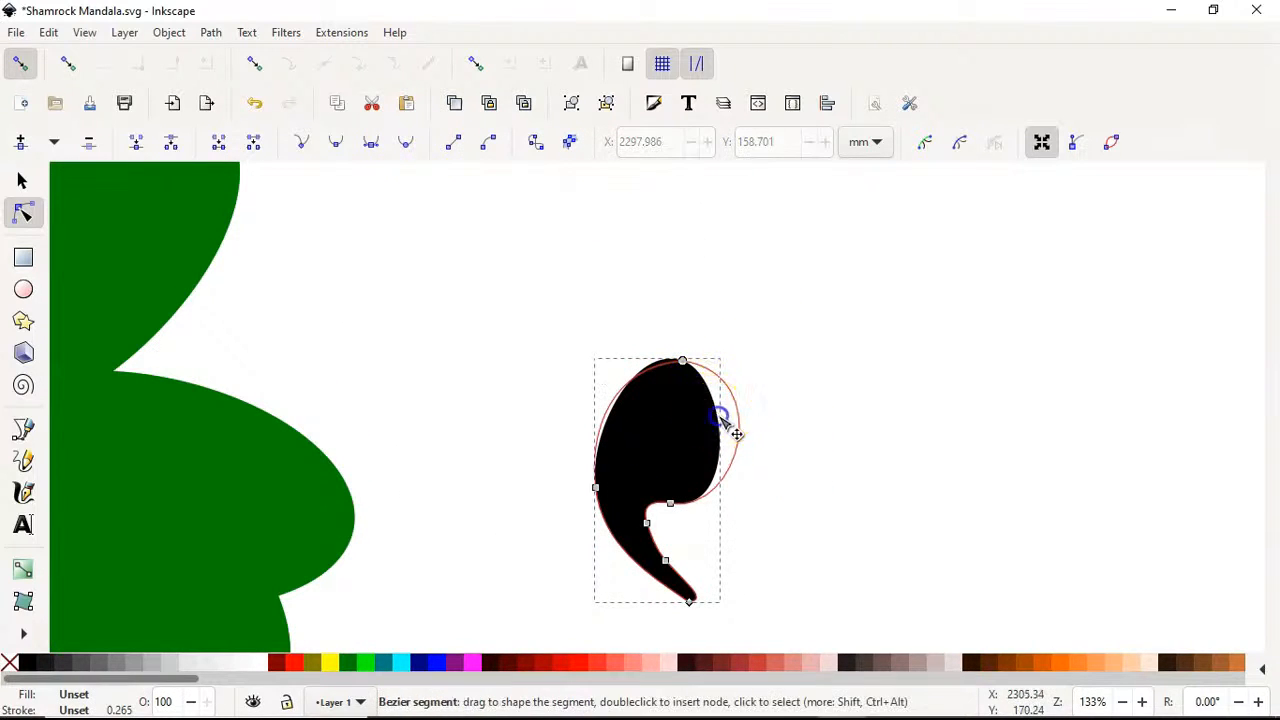
{"action": "left_click_drag", "start_coordinate": [720, 413], "coordinate": [738, 424]}
{"action": "left_click", "coordinate": [806, 436]}
{"action": "scroll", "coordinate": [838, 420], "scroll_direction": "down", "scroll_amount": 2}
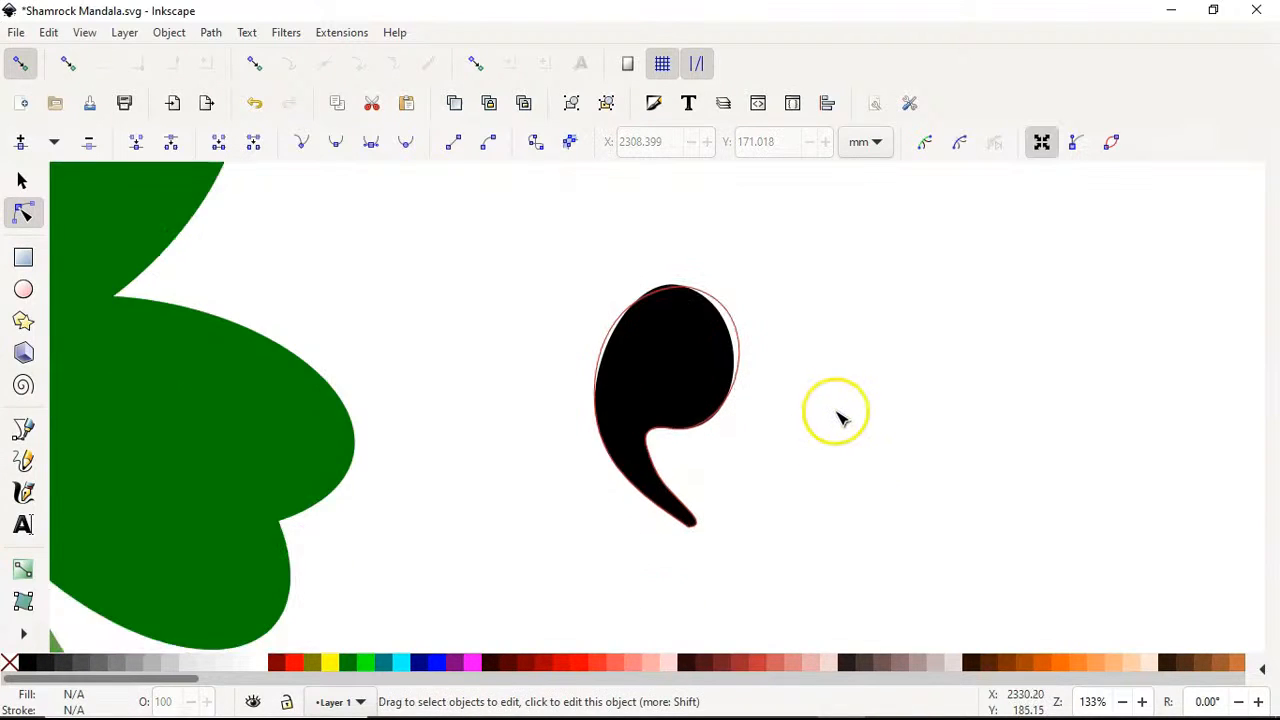
{"action": "scroll", "coordinate": [826, 421], "scroll_direction": "down", "scroll_amount": 2}
{"action": "scroll", "coordinate": [768, 364], "scroll_direction": "right", "scroll_amount": 2}
{"action": "scroll", "coordinate": [768, 364], "scroll_direction": "down", "scroll_amount": 1}
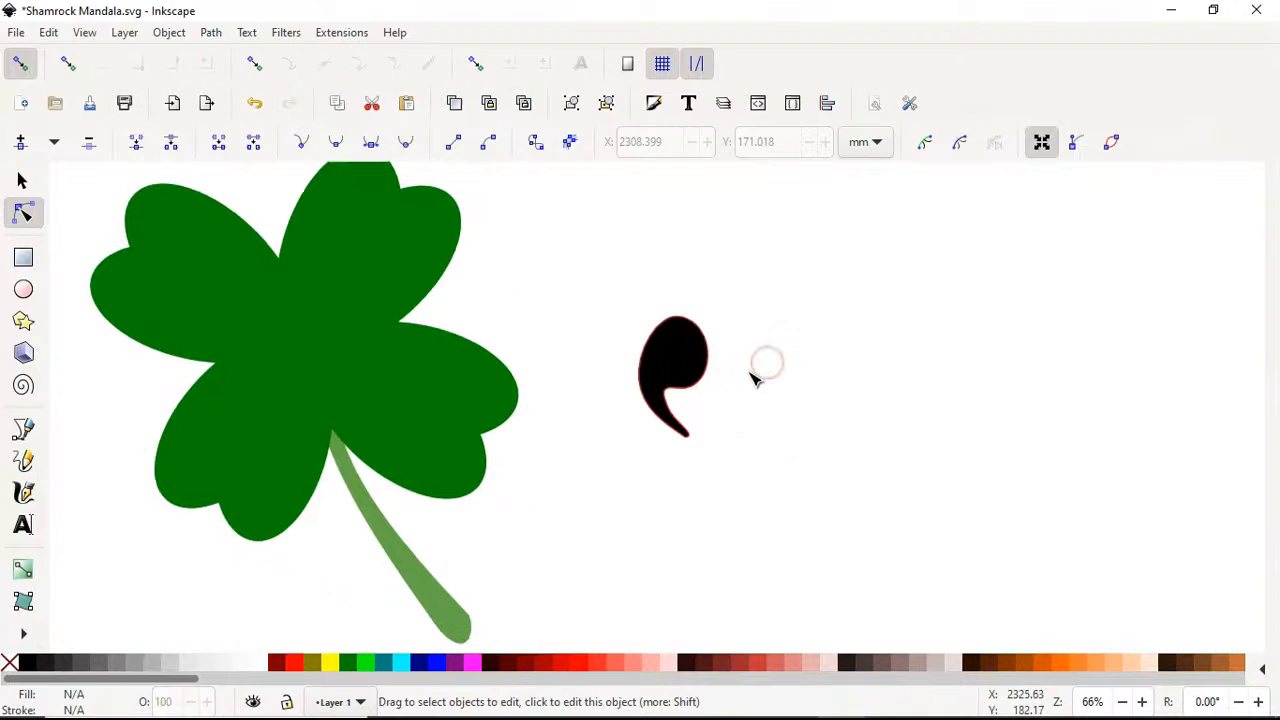
{"action": "left_click", "coordinate": [688, 360]}
{"action": "left_click", "coordinate": [750, 378]}
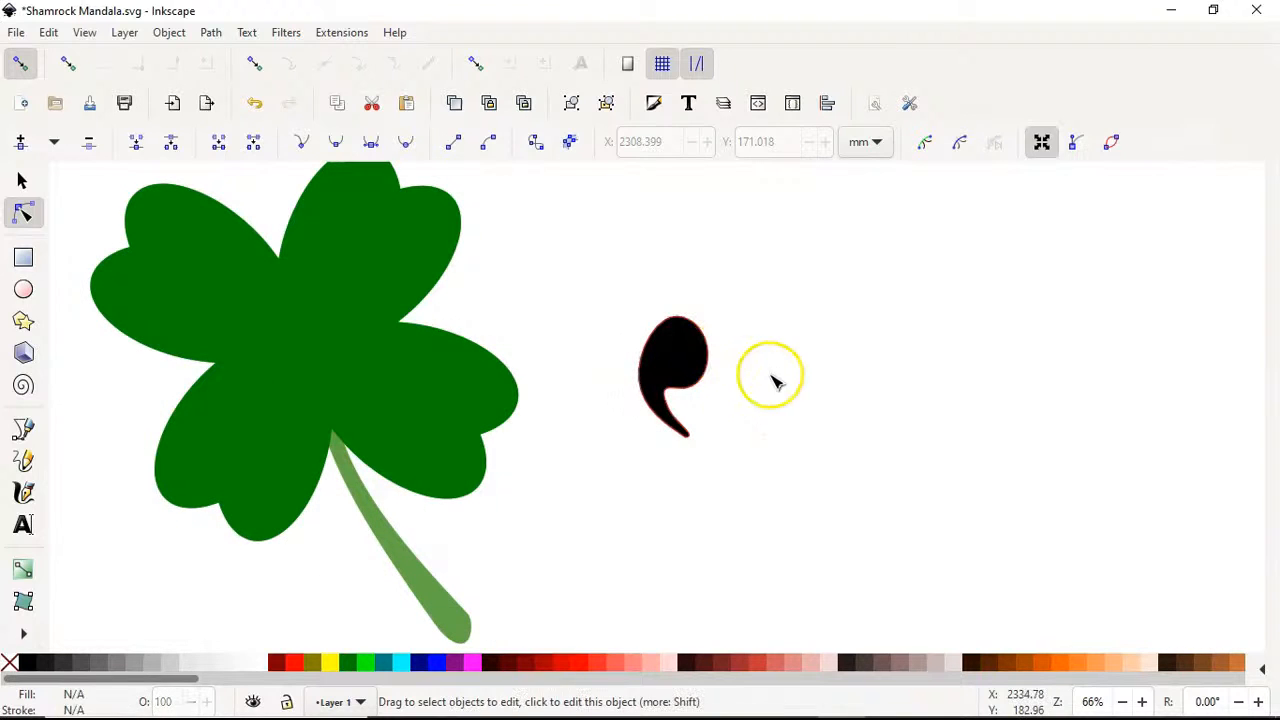
- Draw a small ellipse of about 12 × 13.5 mm to the right of the comma shape
{"action": "key", "text": "e"}
{"action": "left_click_drag", "start_coordinate": [791, 352], "coordinate": [819, 381]}
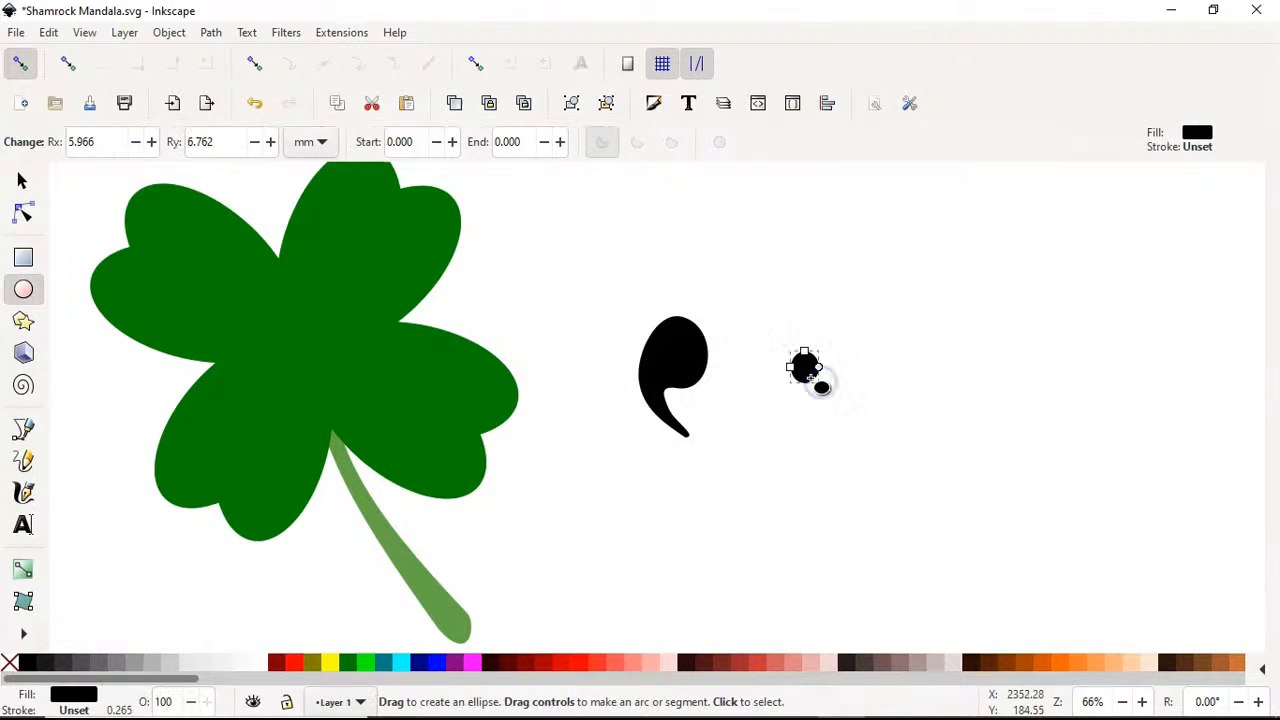
{"action": "left_click", "coordinate": [950, 462]}
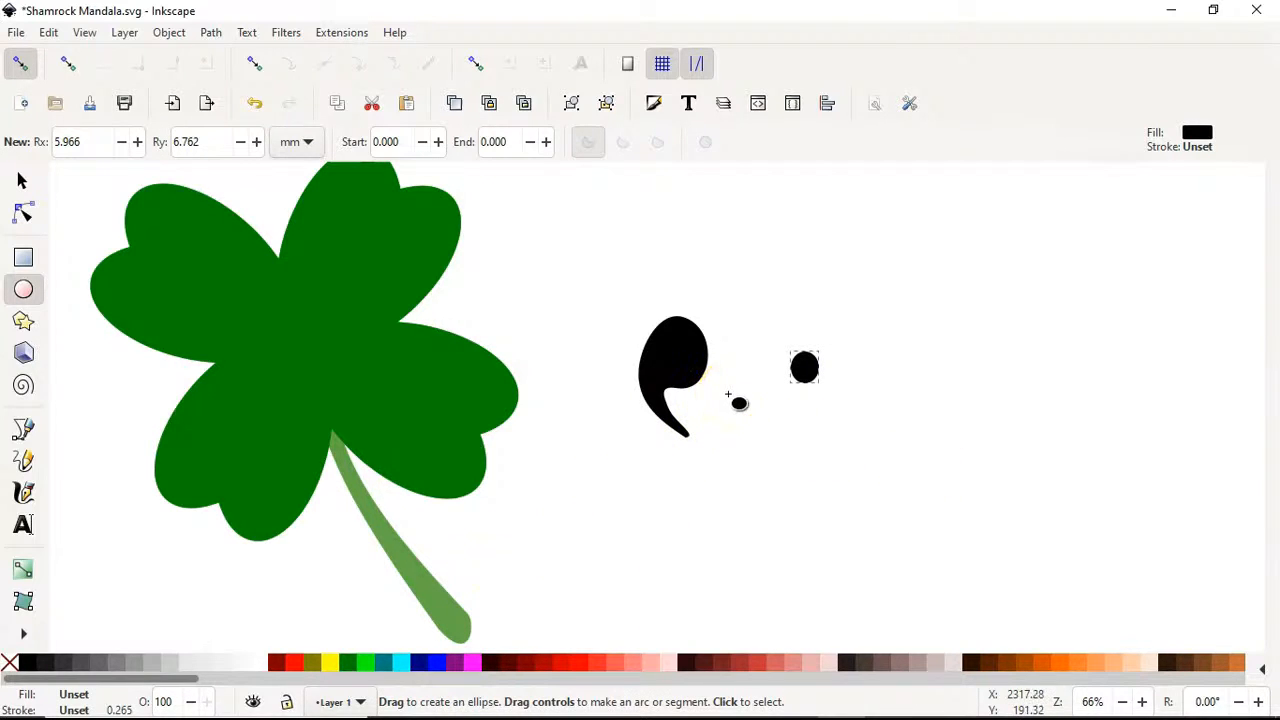
- Duplicate the comma shape and place a scaled-down copy on the clover's lower-right leaf
{"action": "key", "text": "s"}
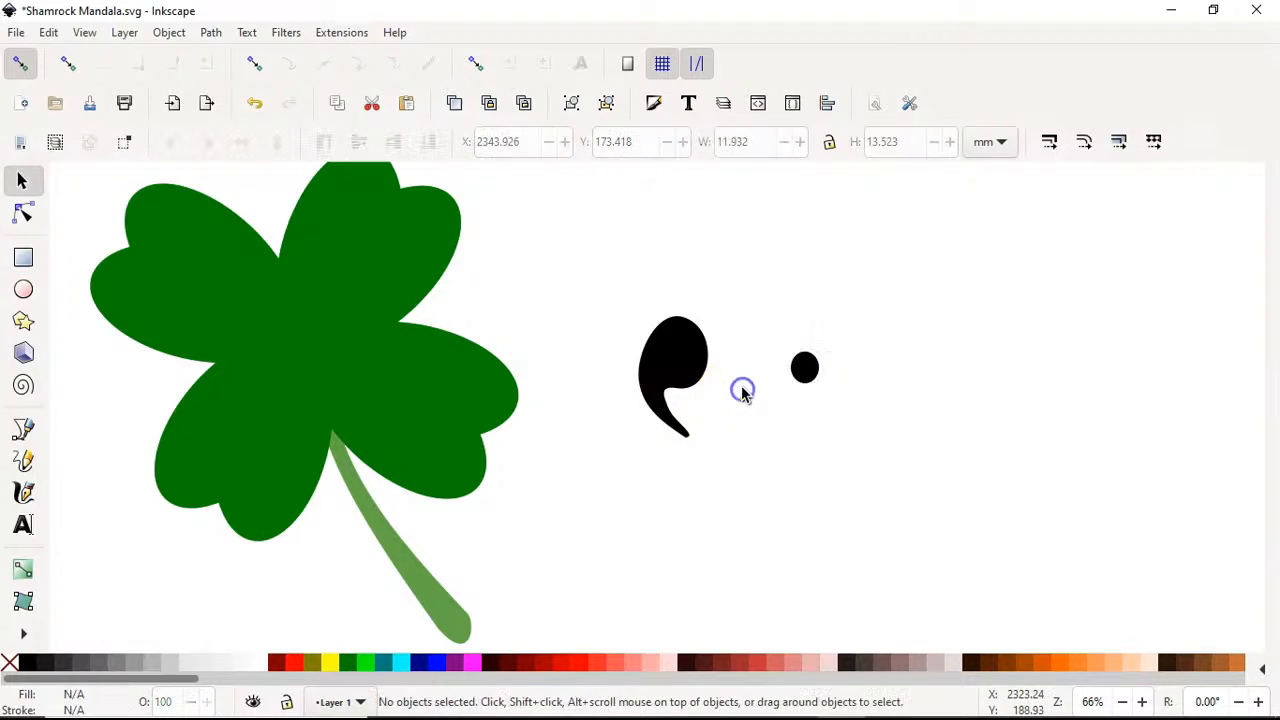
{"action": "left_click", "coordinate": [676, 364]}
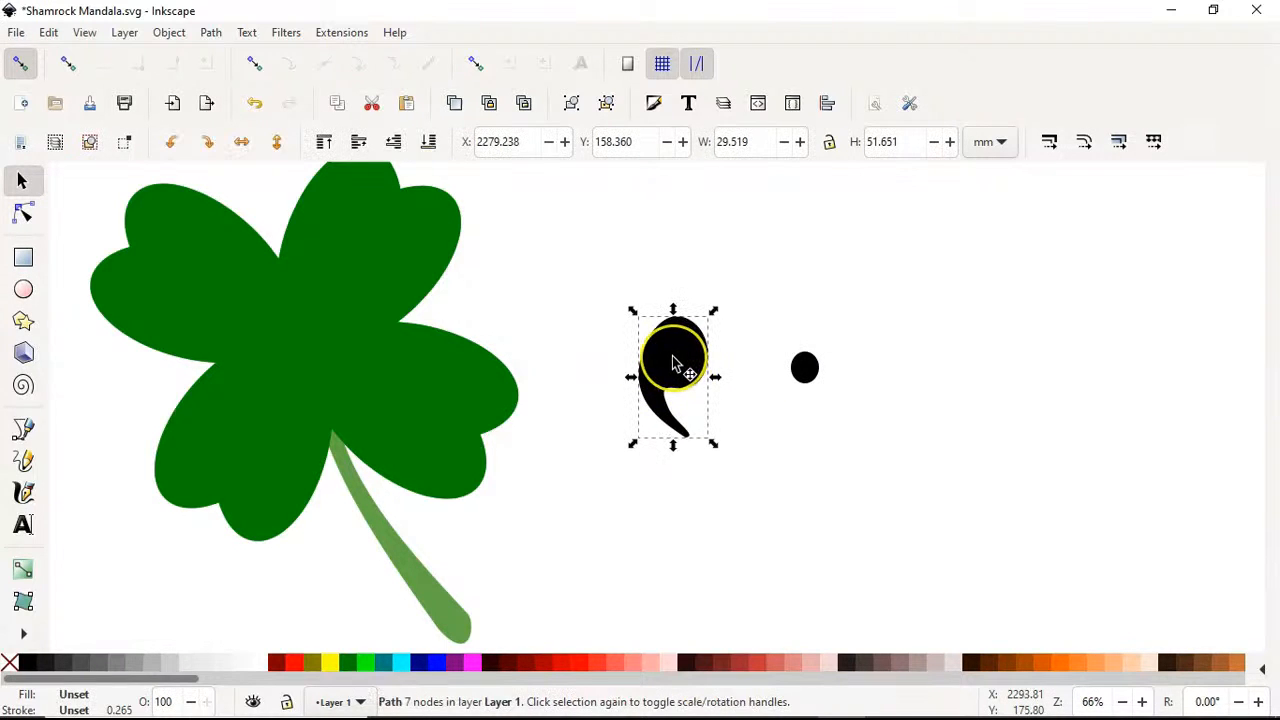
{"action": "key", "text": "ctrl+d"}
{"action": "left_click_drag", "start_coordinate": [672, 356], "coordinate": [440, 401]}
{"action": "left_click", "coordinate": [455, 412]}
{"action": "left_click_drag", "start_coordinate": [441, 437], "coordinate": [441, 437]}
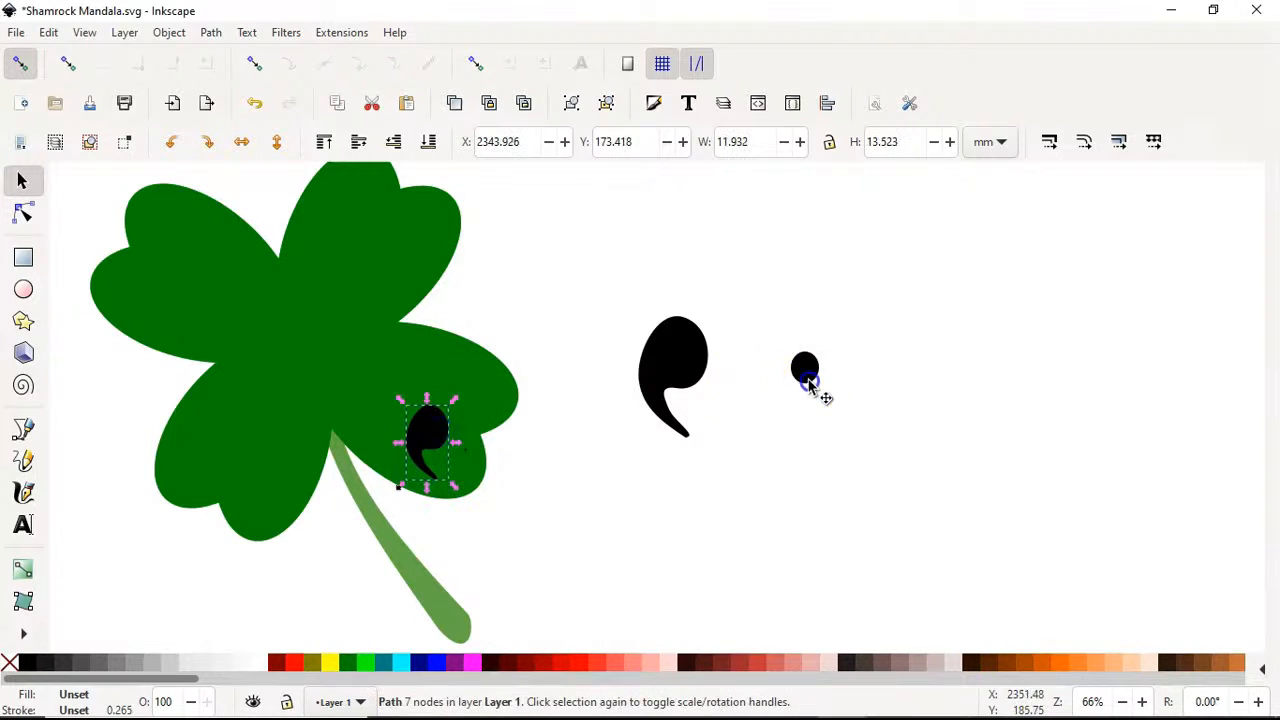
- Arrange six copies of the small ellipse, scaled to about 7 × 8 mm, in an arc around the comma on the lower-right leaf
{"action": "left_click", "coordinate": [810, 380]}
{"action": "left_click_drag", "start_coordinate": [810, 380], "coordinate": [396, 456]}
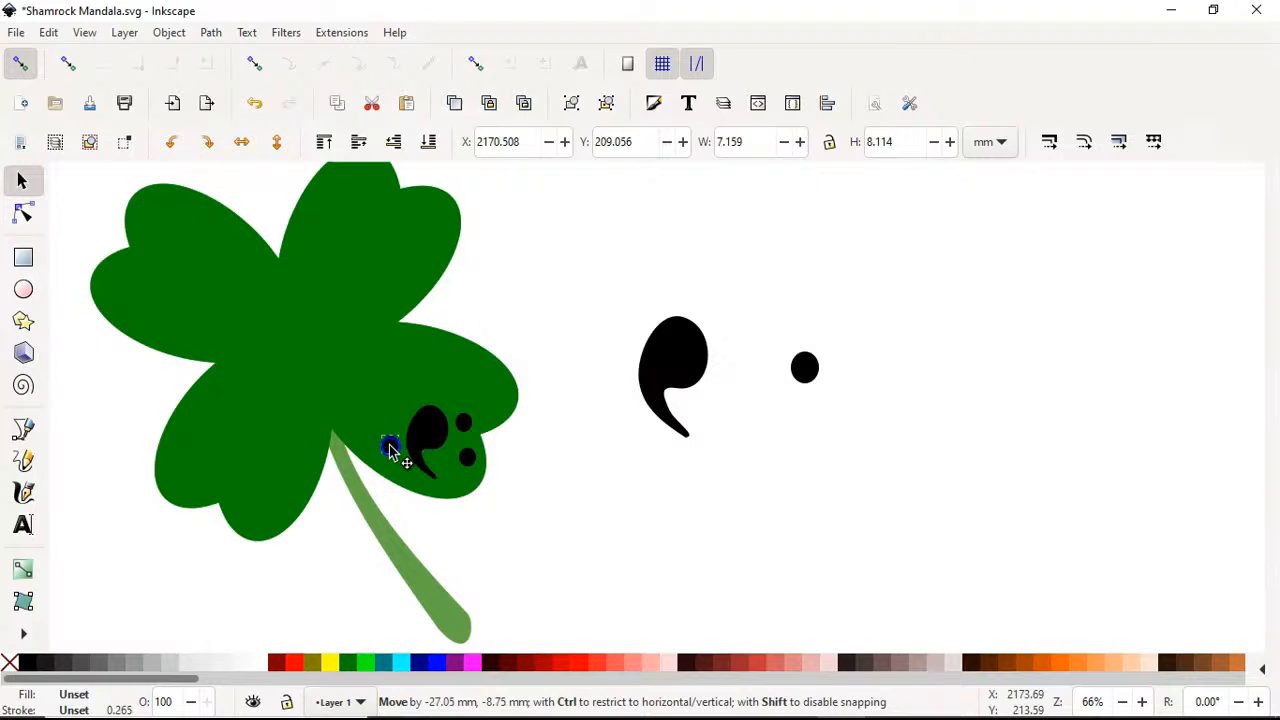
{"action": "left_click_drag", "start_coordinate": [392, 452], "coordinate": [452, 402]}
- Copy the small comma and its six dots from the lower-right leaf onto the lower-left leaf
{"action": "left_click", "coordinate": [471, 462]}
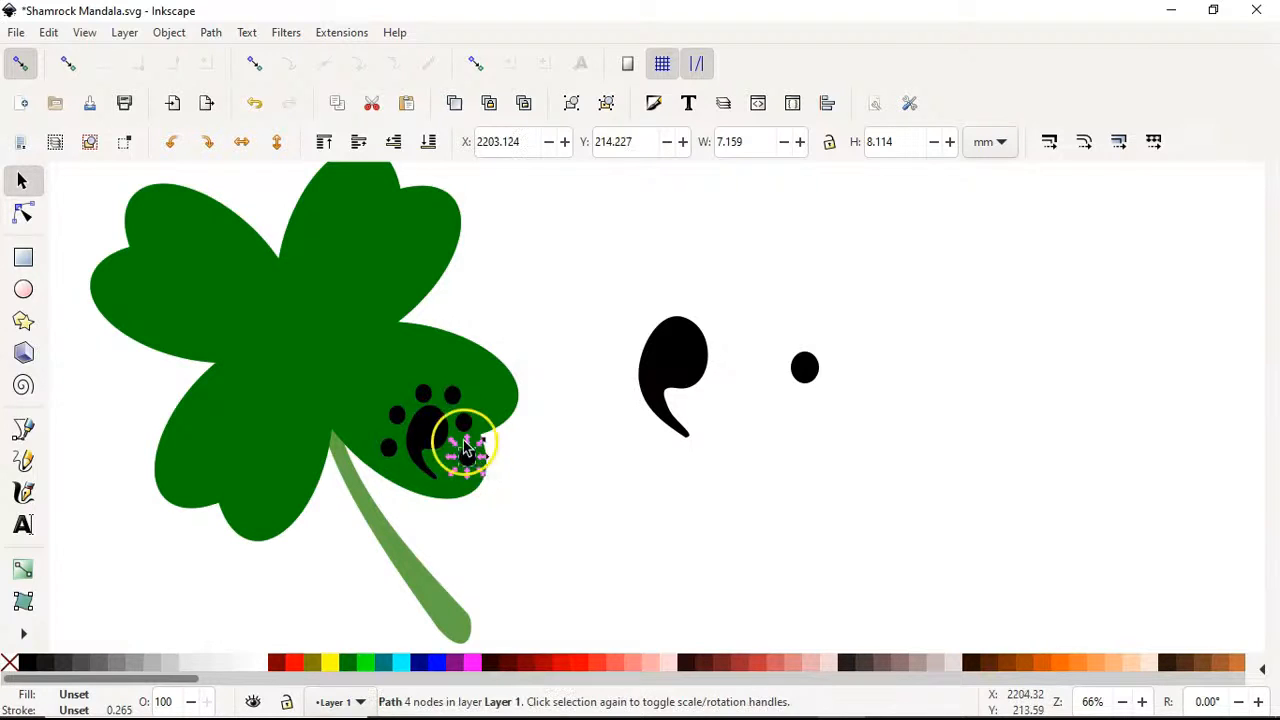
{"action": "left_click", "coordinate": [463, 423], "text": "shift"}
{"action": "left_click", "coordinate": [452, 395], "text": "shift"}
{"action": "left_click", "coordinate": [423, 393], "text": "shift"}
{"action": "left_click", "coordinate": [398, 416], "text": "shift"}
{"action": "left_click", "coordinate": [389, 448], "text": "shift"}
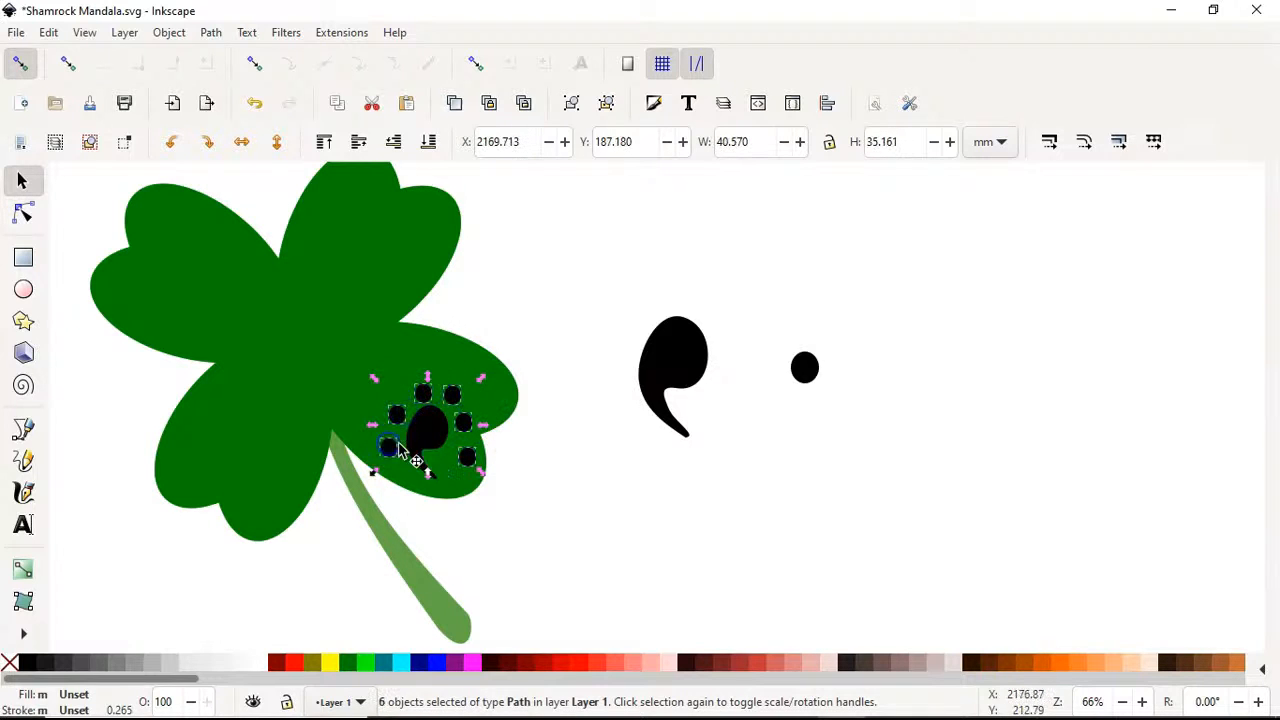
{"action": "left_click", "coordinate": [430, 433], "text": "shift"}
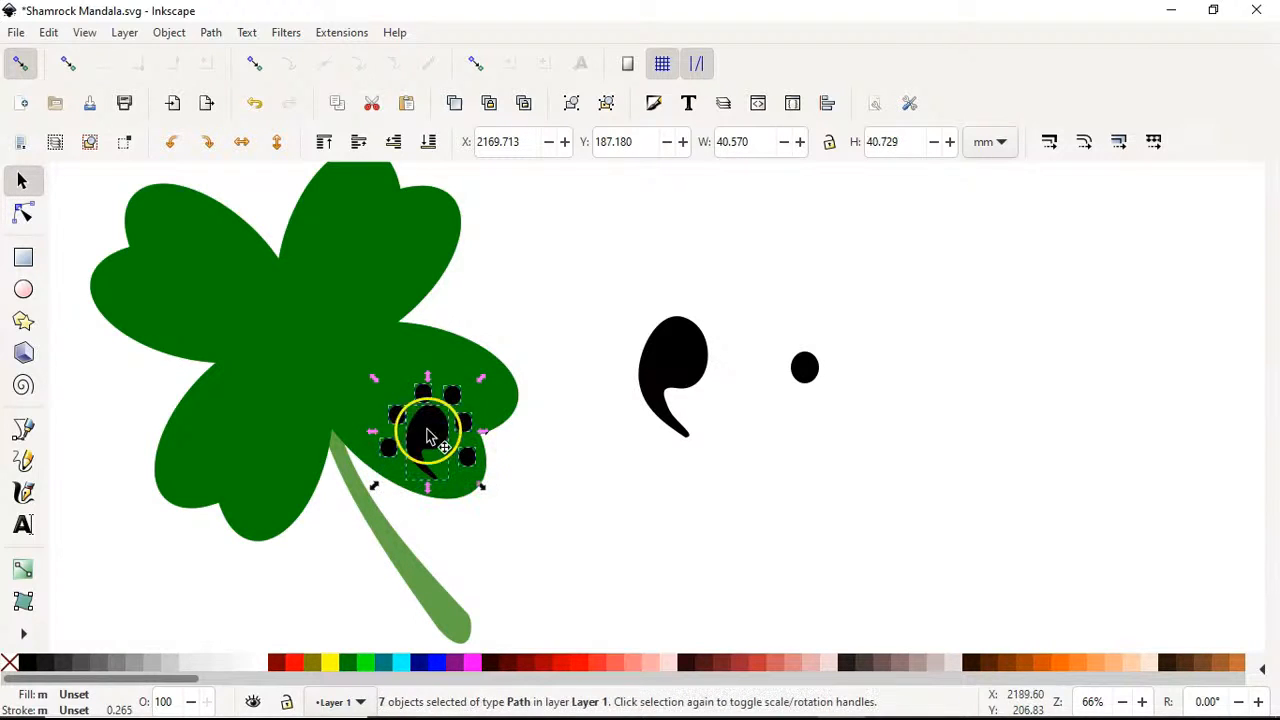
{"action": "left_click_drag", "start_coordinate": [430, 433], "coordinate": [249, 458]}
- Rotate the copied comma and dots so the tail points toward the clover's center, and reposition them within the lower-left leaf
{"action": "left_click", "coordinate": [257, 451]}
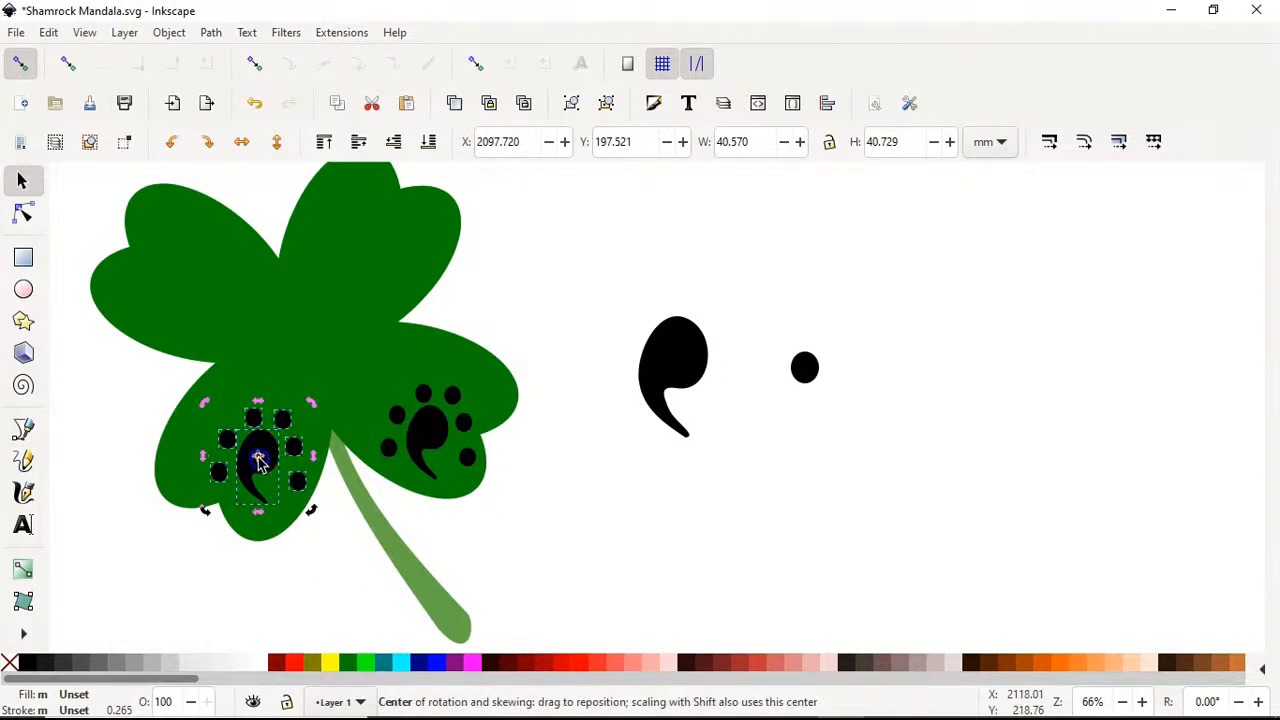
{"action": "left_click_drag", "start_coordinate": [312, 515], "coordinate": [299, 378]}
{"action": "left_click_drag", "start_coordinate": [271, 449], "coordinate": [246, 463]}
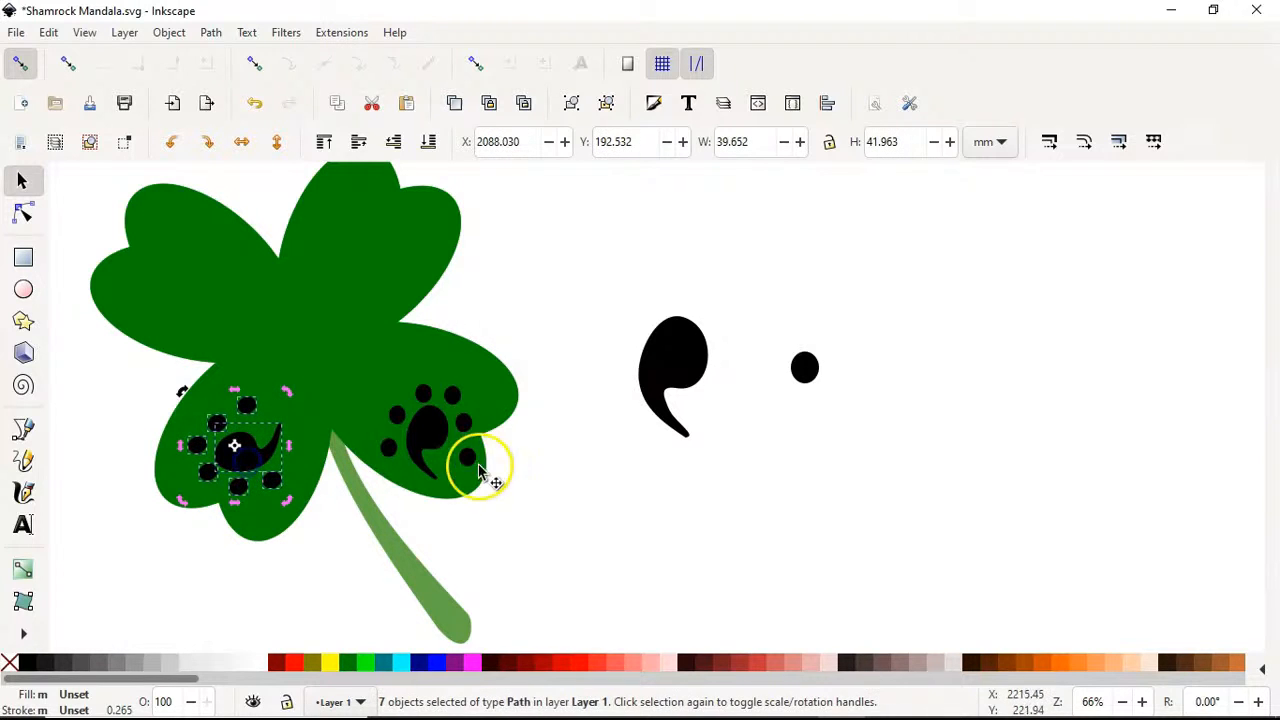
- Group the comma and its six surrounding dots on the lower-right leaf
{"action": "left_click", "coordinate": [418, 430]}
{"action": "left_click", "coordinate": [418, 432], "text": "ctrl"}
{"action": "left_click", "coordinate": [388, 450], "text": "shift"}
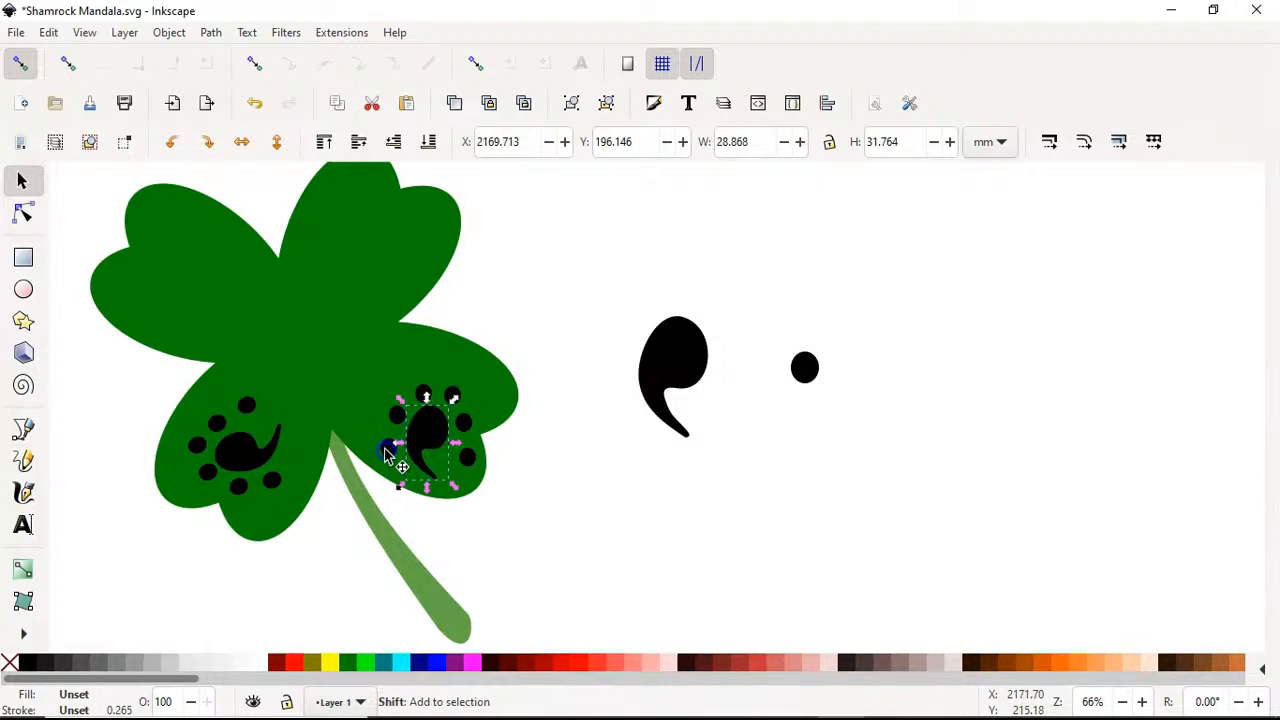
{"action": "left_click", "coordinate": [426, 391], "text": "shift"}
{"action": "left_click", "coordinate": [458, 397], "text": "shift"}
{"action": "left_click", "coordinate": [463, 420], "text": "shift"}
{"action": "left_click", "coordinate": [462, 462], "text": "shift"}
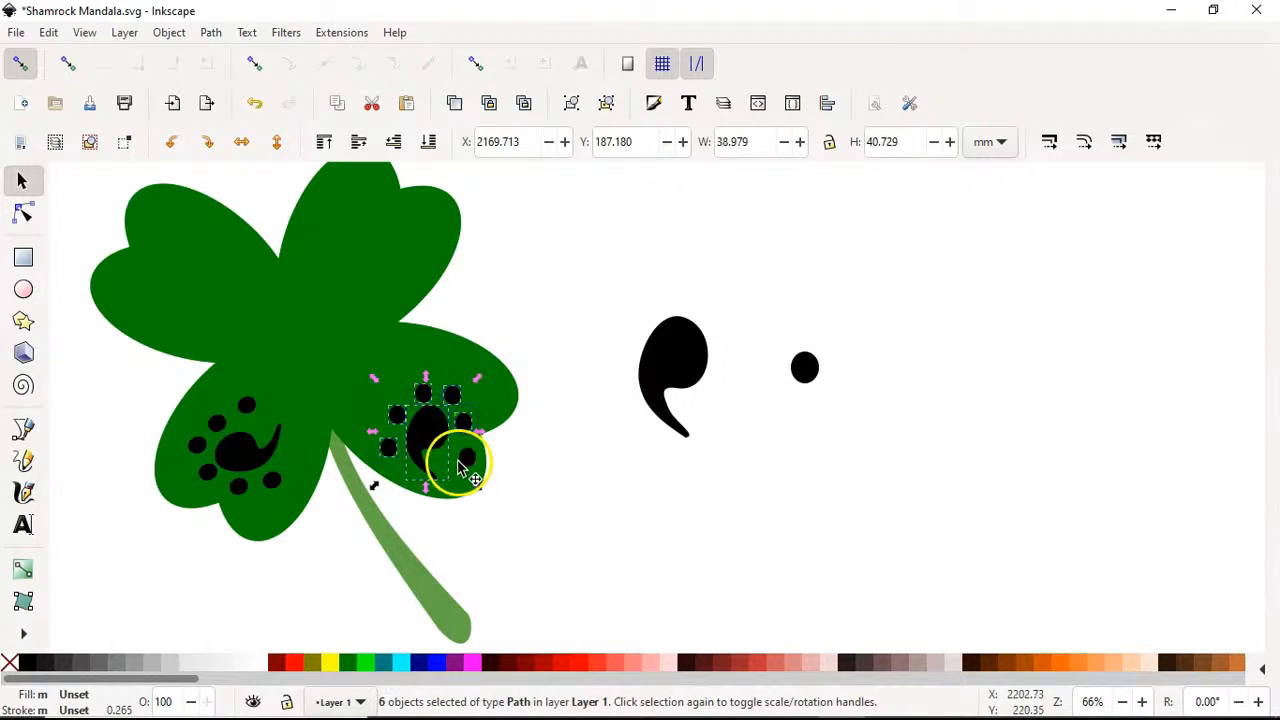
{"action": "key", "text": "ctrl+g"}
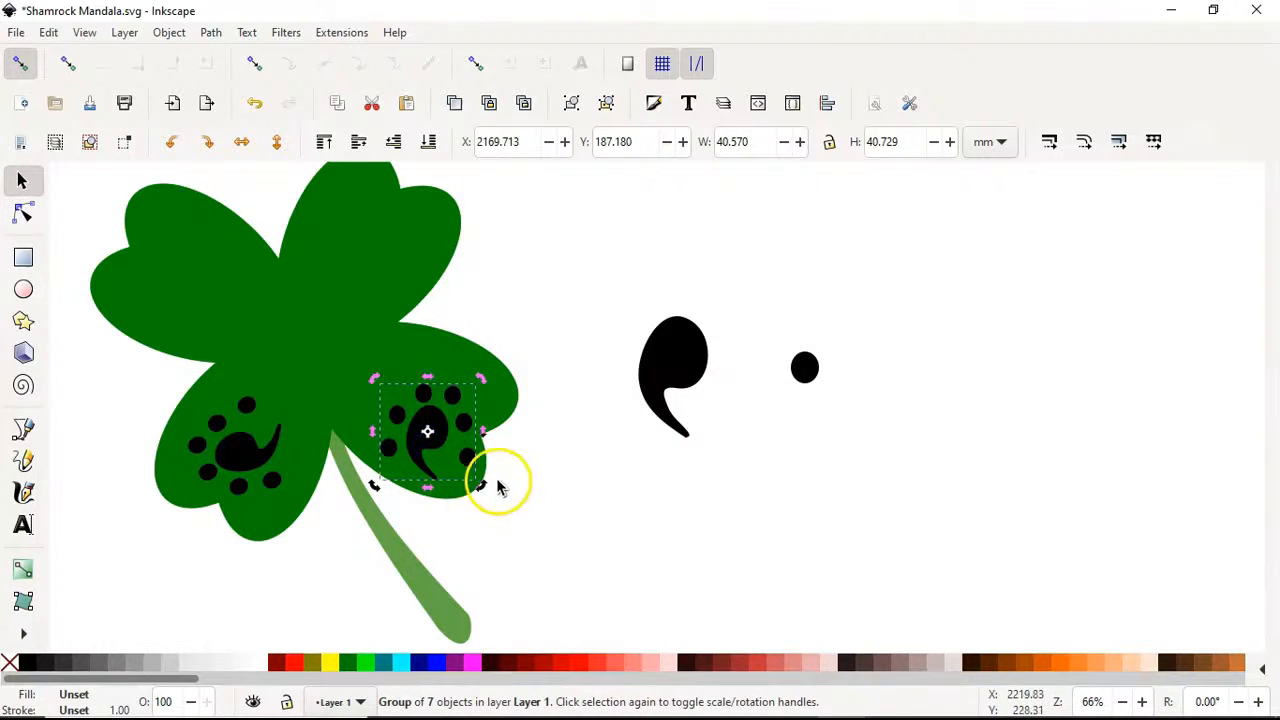
- Place a copy of the grouped motif on the upper-left leaf and a horizontally mirrored copy on the upper-right leaf
{"action": "left_click_drag", "start_coordinate": [428, 423], "coordinate": [178, 291]}
{"action": "key", "text": "ctrl+d"}
{"action": "left_click", "coordinate": [457, 294]}
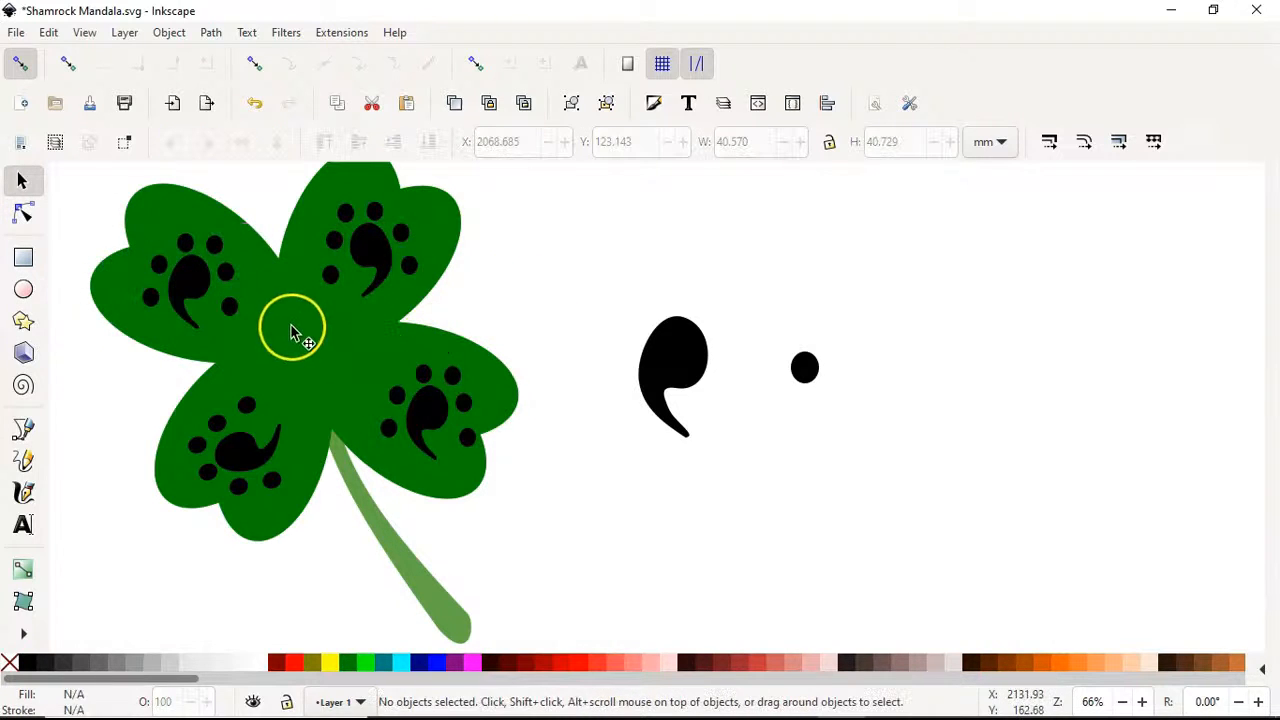
{"action": "left_click", "coordinate": [205, 288]}
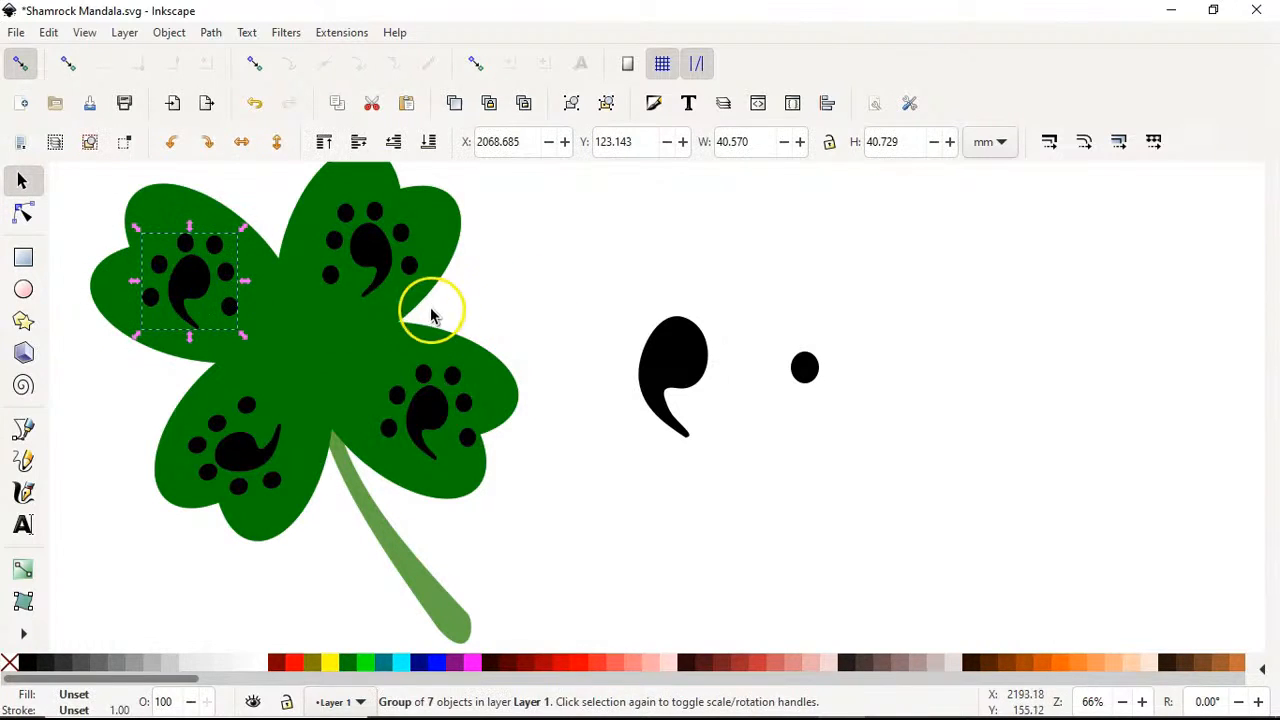
- Duplicate the large comma shape beside the clover and move the copy onto the clover's center
{"action": "left_click", "coordinate": [688, 376]}
{"action": "key", "text": "ctrl+d"}
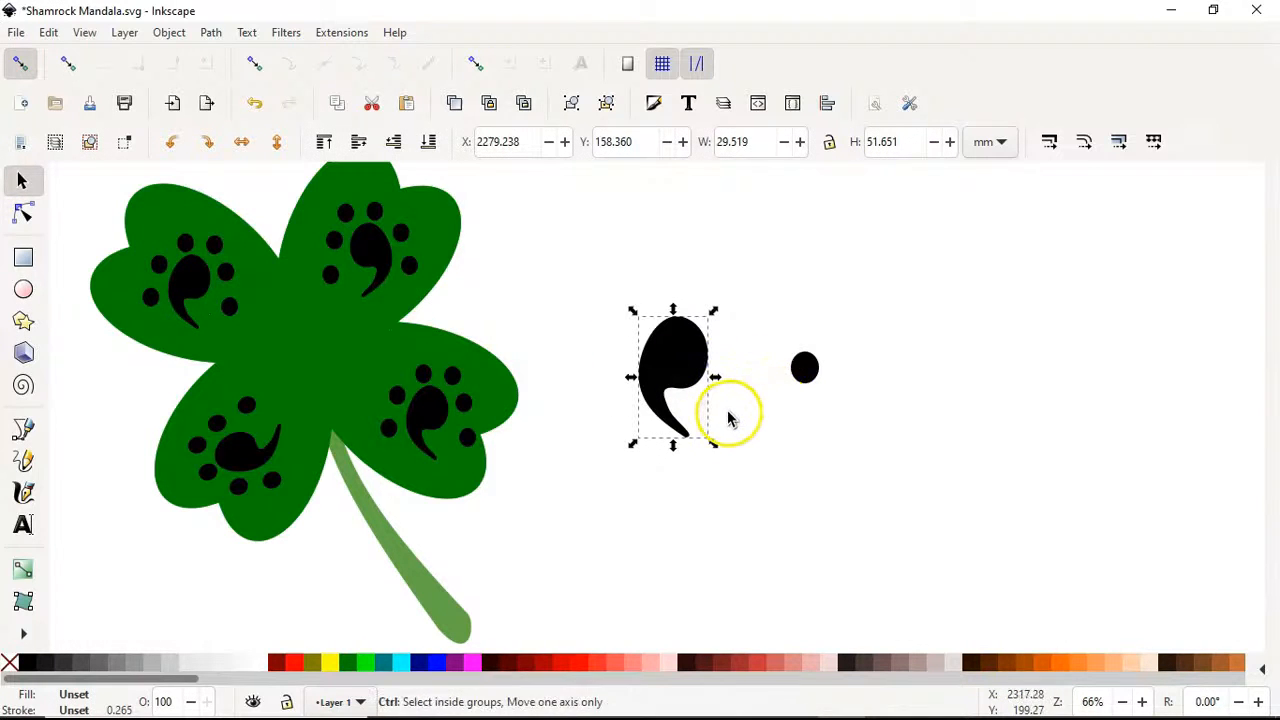
{"action": "left_click_drag", "start_coordinate": [690, 405], "coordinate": [334, 331]}
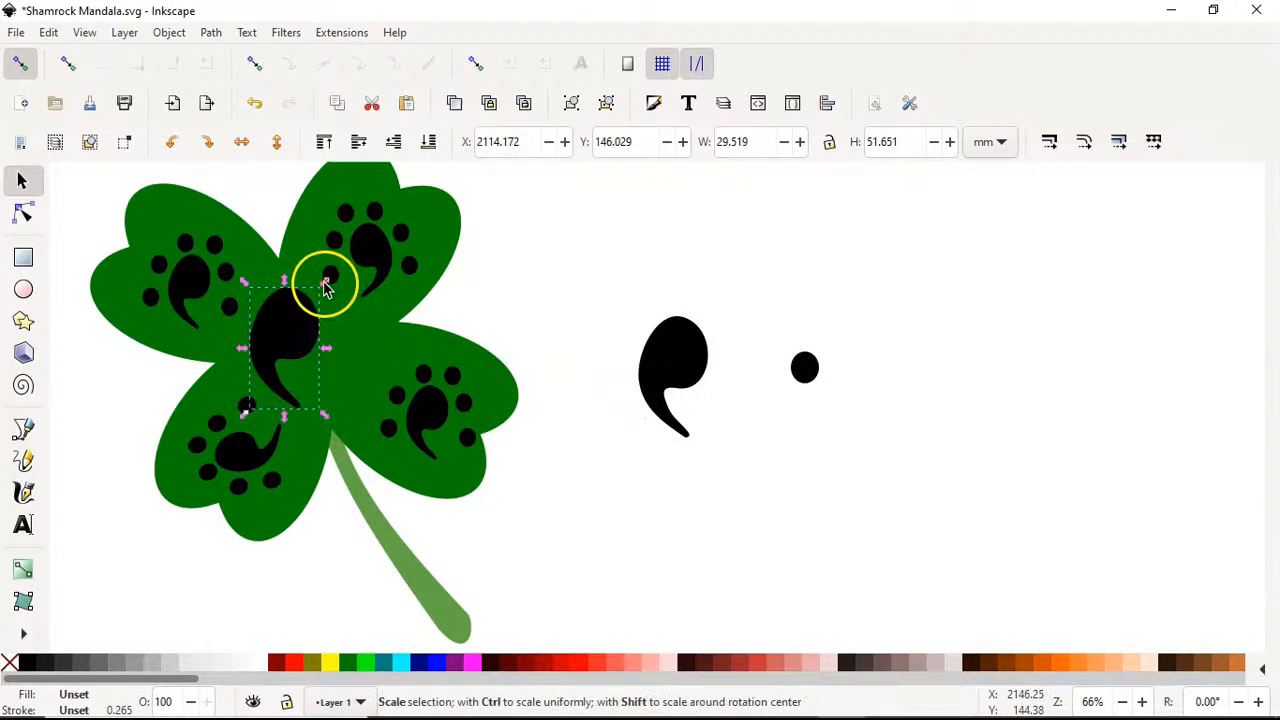
- Shrink the comma on the clover's center to about 14 by 25 mm, then duplicate it and rotate the copy
{"action": "left_click_drag", "start_coordinate": [323, 280], "coordinate": [322, 318]}
{"action": "key", "text": "ctrl+d"}
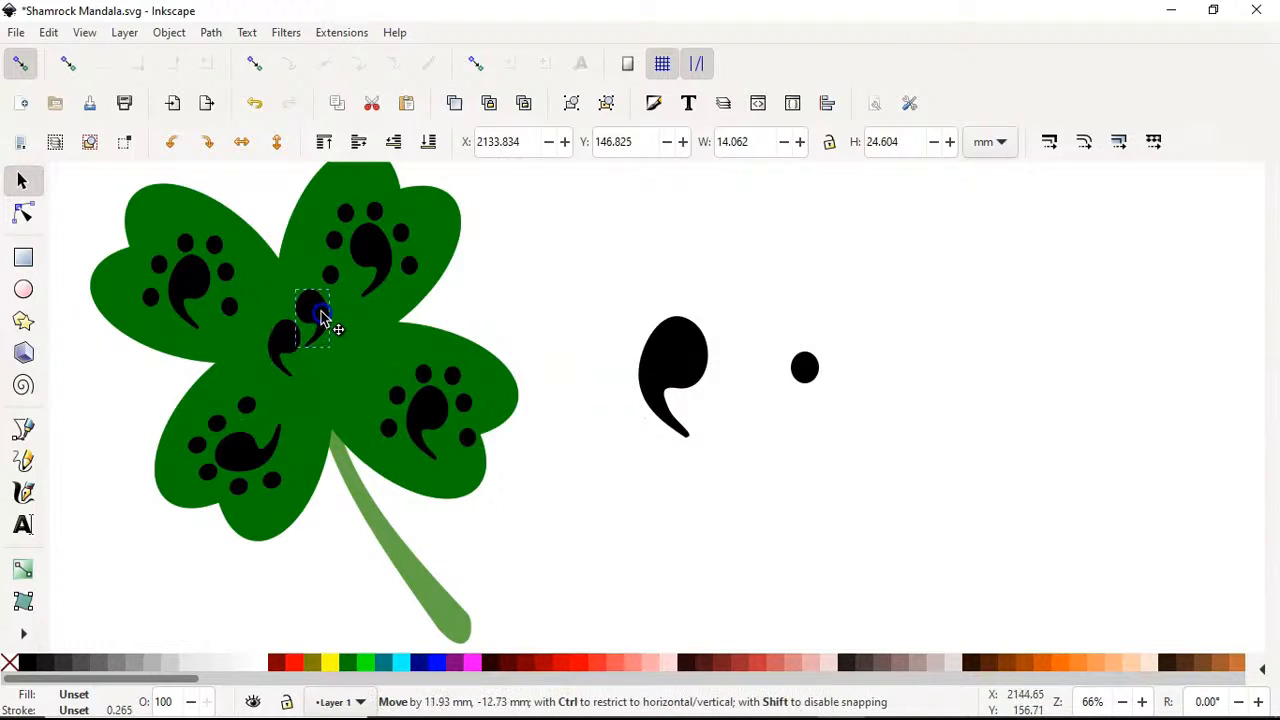
{"action": "left_click", "coordinate": [330, 318]}
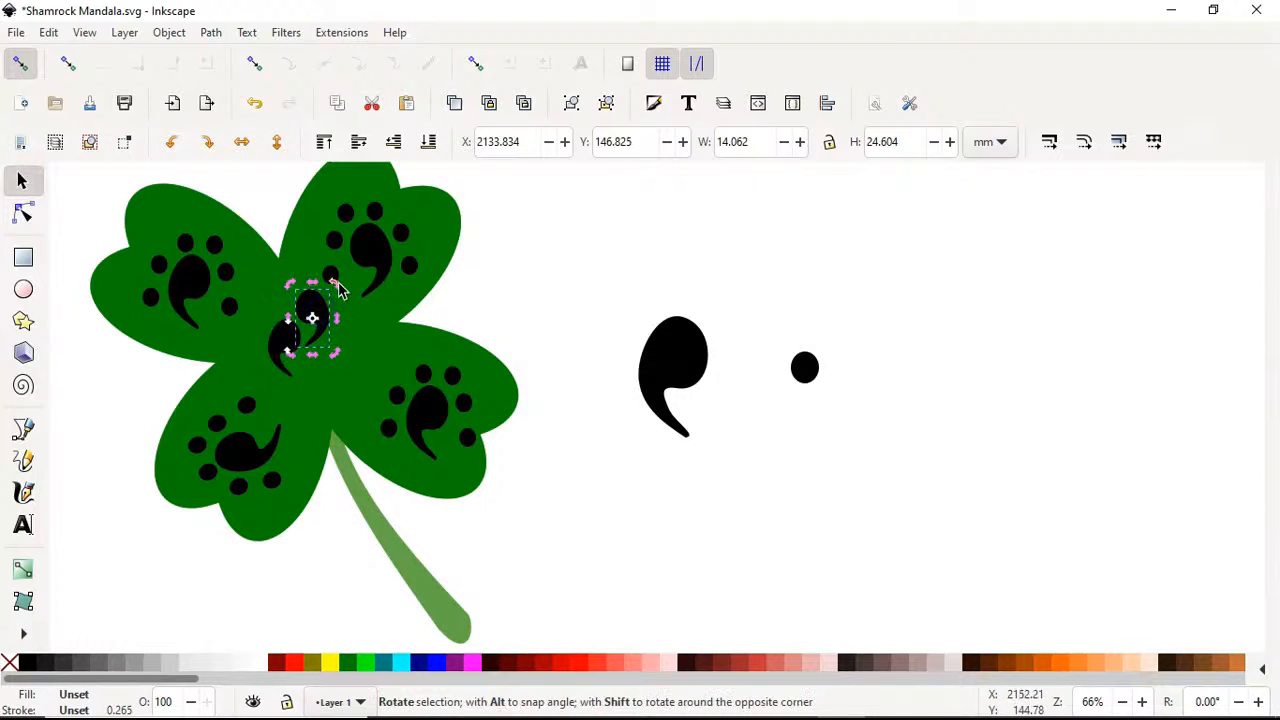
{"action": "left_click_drag", "start_coordinate": [337, 285], "coordinate": [318, 320]}
- Rotate and position the two center commas toward the lower-left and lower-right leaves, with their tails meeting at the center
{"action": "left_click", "coordinate": [284, 346]}
{"action": "left_click", "coordinate": [284, 346]}
{"action": "left_click_drag", "start_coordinate": [268, 361], "coordinate": [294, 404]}
{"action": "left_click", "coordinate": [291, 383]}
{"action": "left_click_drag", "start_coordinate": [359, 379], "coordinate": [350, 373]}
- Add a rotated copy of both center commas above them to form a four-comma ring, and nudge the lower-right comma inward
{"action": "left_click", "coordinate": [295, 388], "text": "shift"}
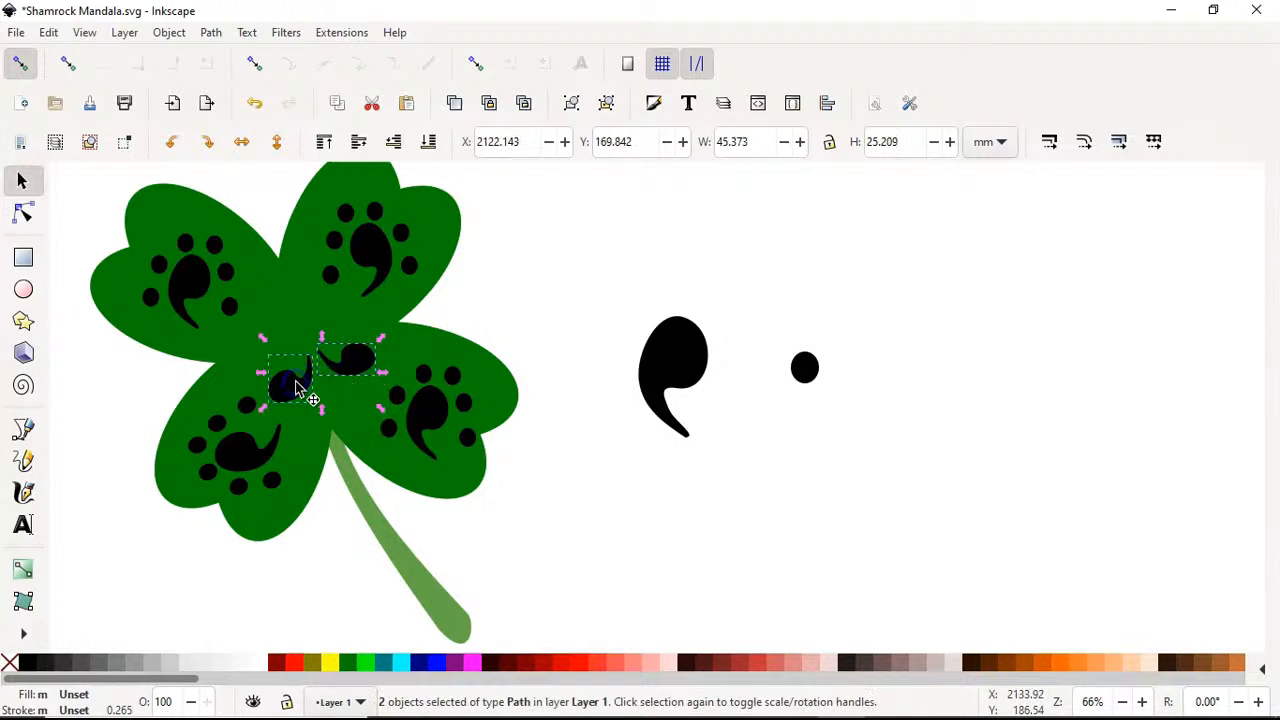
{"action": "left_click_drag", "start_coordinate": [354, 391], "coordinate": [256, 337]}
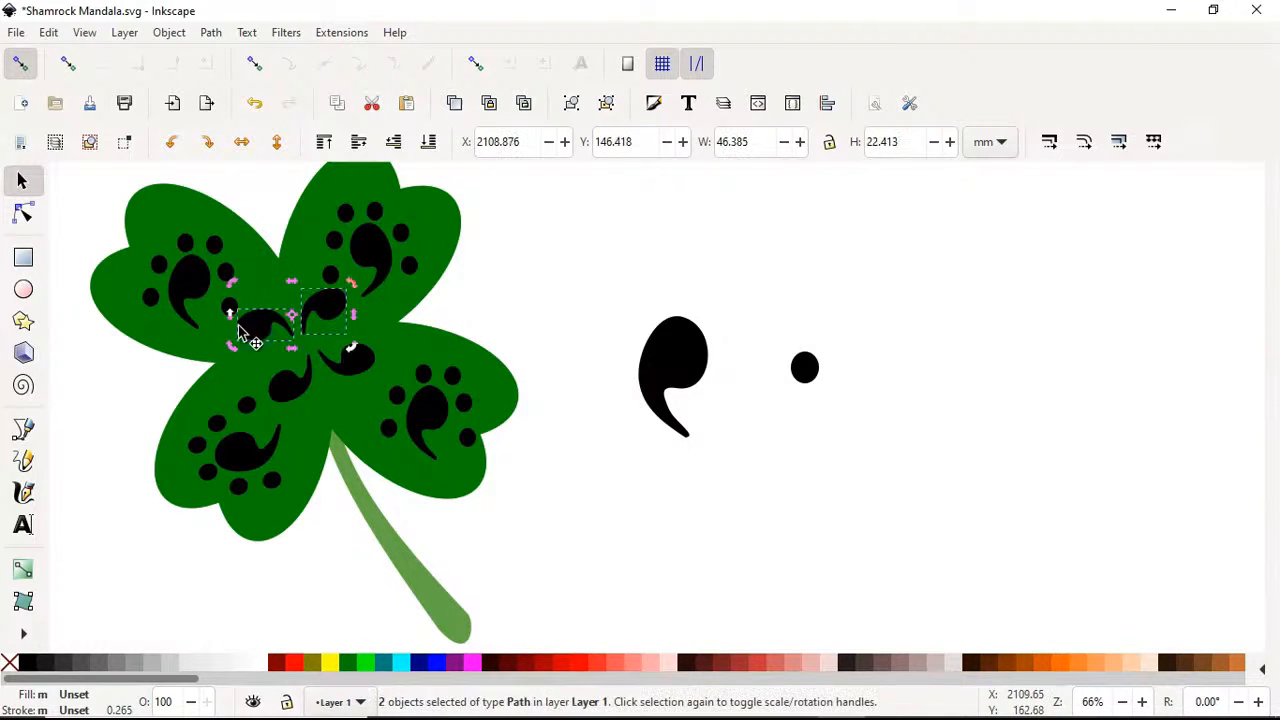
{"action": "left_click", "coordinate": [290, 375]}
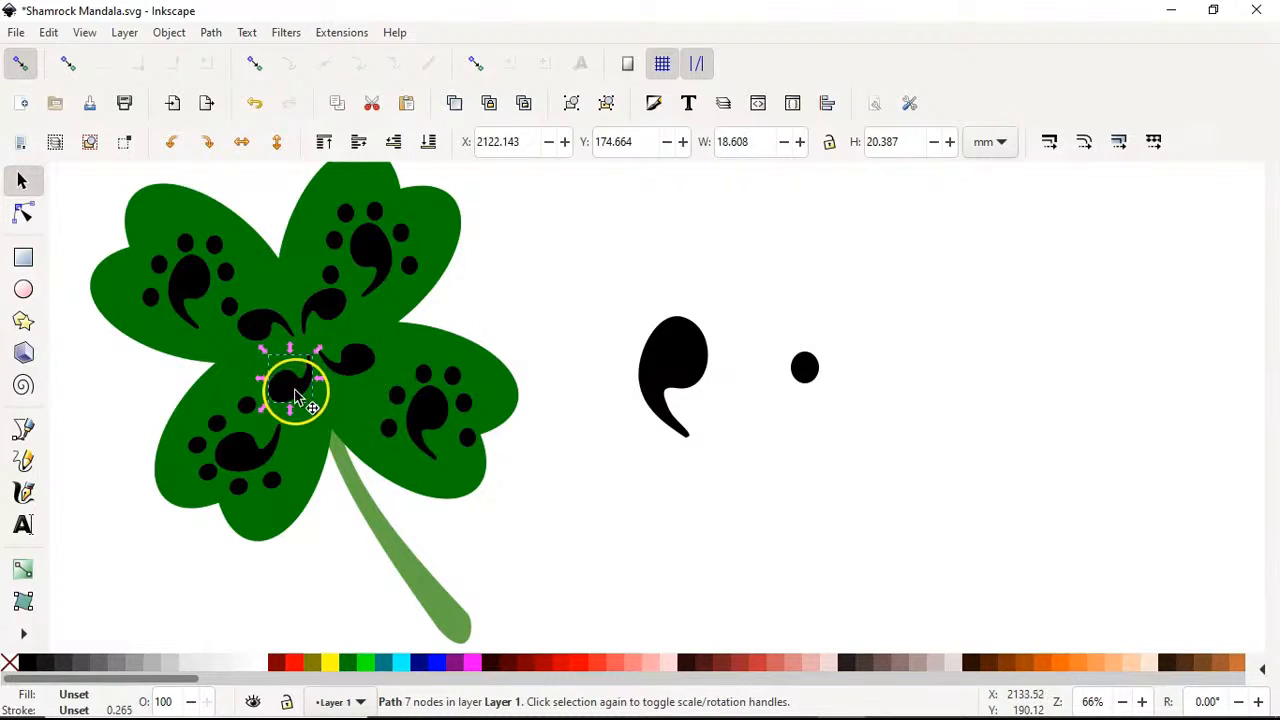
{"action": "left_click", "coordinate": [358, 368]}
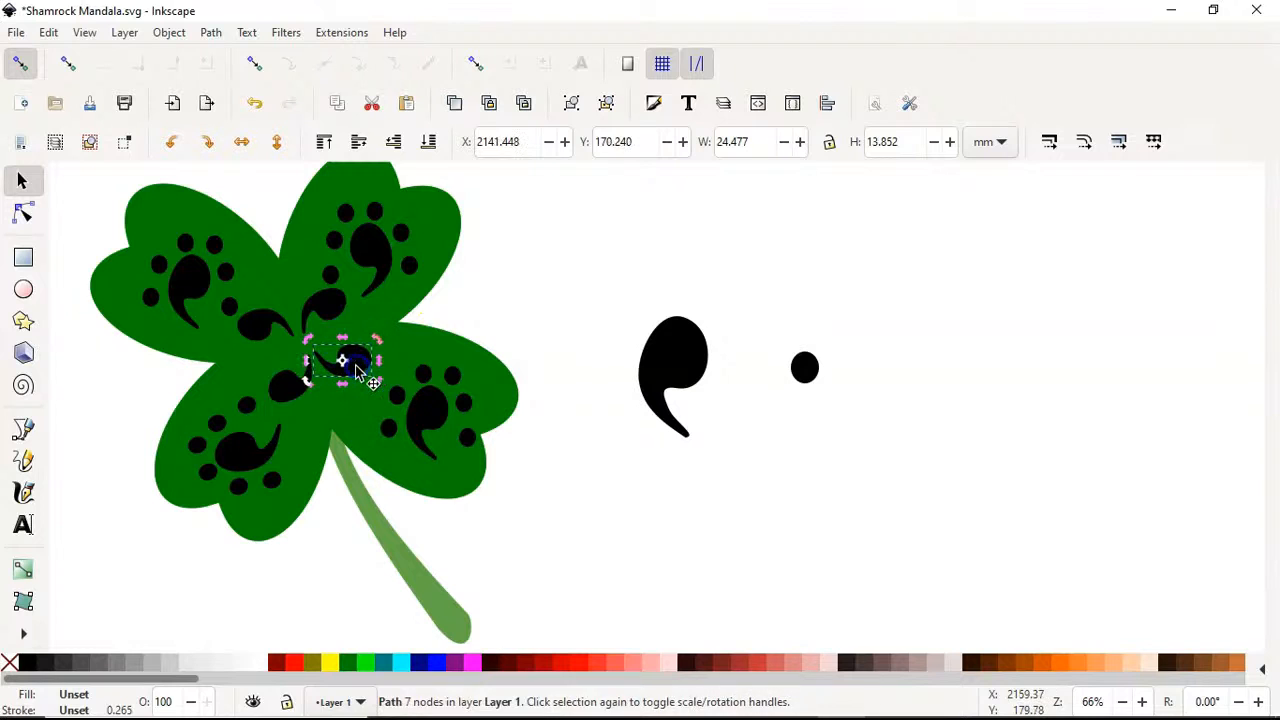
- Place four small rotated comma copies, about 13 by 8 mm, in the gaps between the large center commas
{"action": "left_click_drag", "start_coordinate": [358, 368], "coordinate": [274, 366]}
{"action": "left_click", "coordinate": [365, 408]}
{"action": "left_click", "coordinate": [357, 429]}
{"action": "left_click", "coordinate": [339, 348]}
{"action": "left_click", "coordinate": [300, 300]}
{"action": "left_click", "coordinate": [252, 360]}
- Place eight copies of the separate dot around the central comma ring, two on each leaf
{"action": "left_click", "coordinate": [805, 369]}
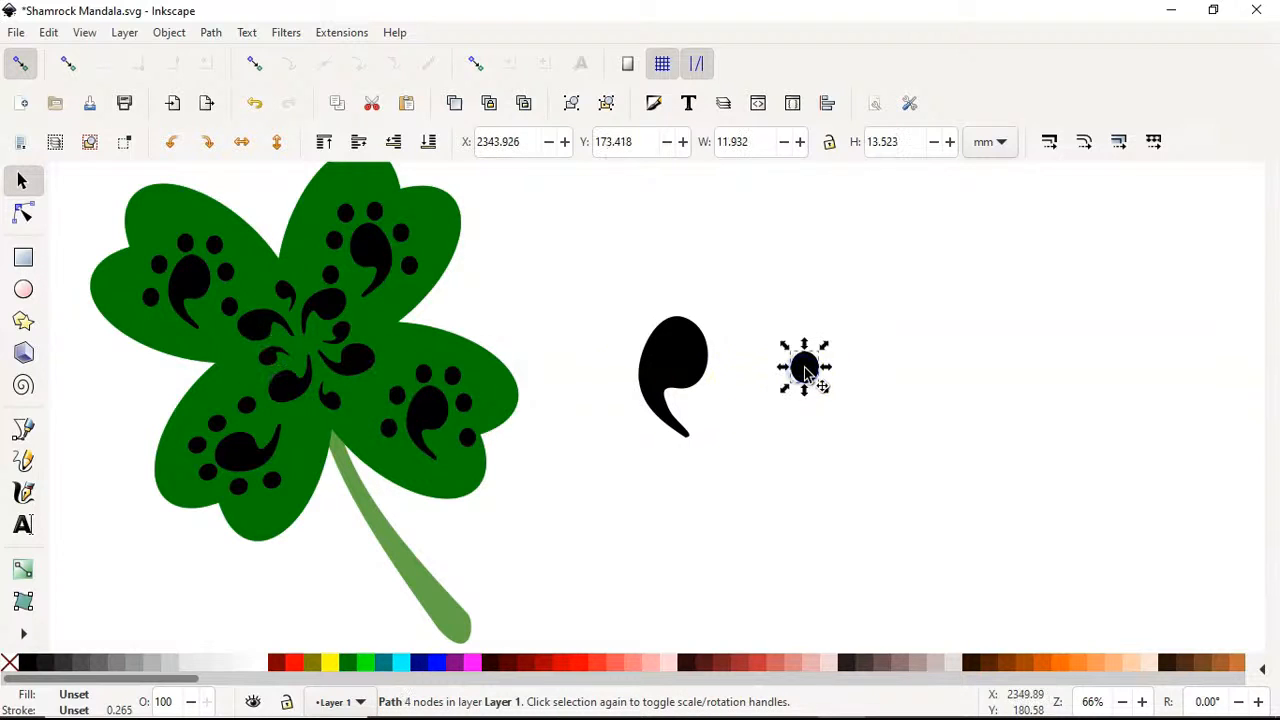
{"action": "left_click_drag", "start_coordinate": [805, 369], "coordinate": [265, 290]}
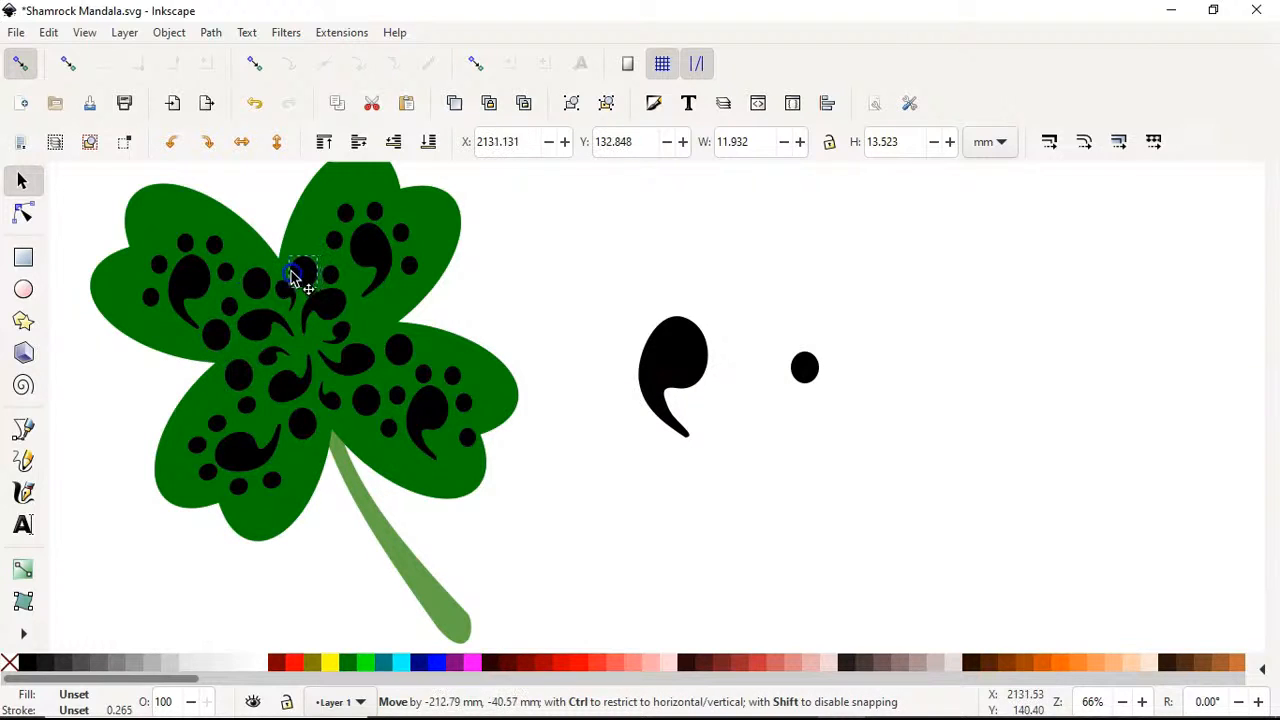
{"action": "left_click_drag", "start_coordinate": [292, 272], "coordinate": [366, 319]}
{"action": "left_click", "coordinate": [538, 302]}
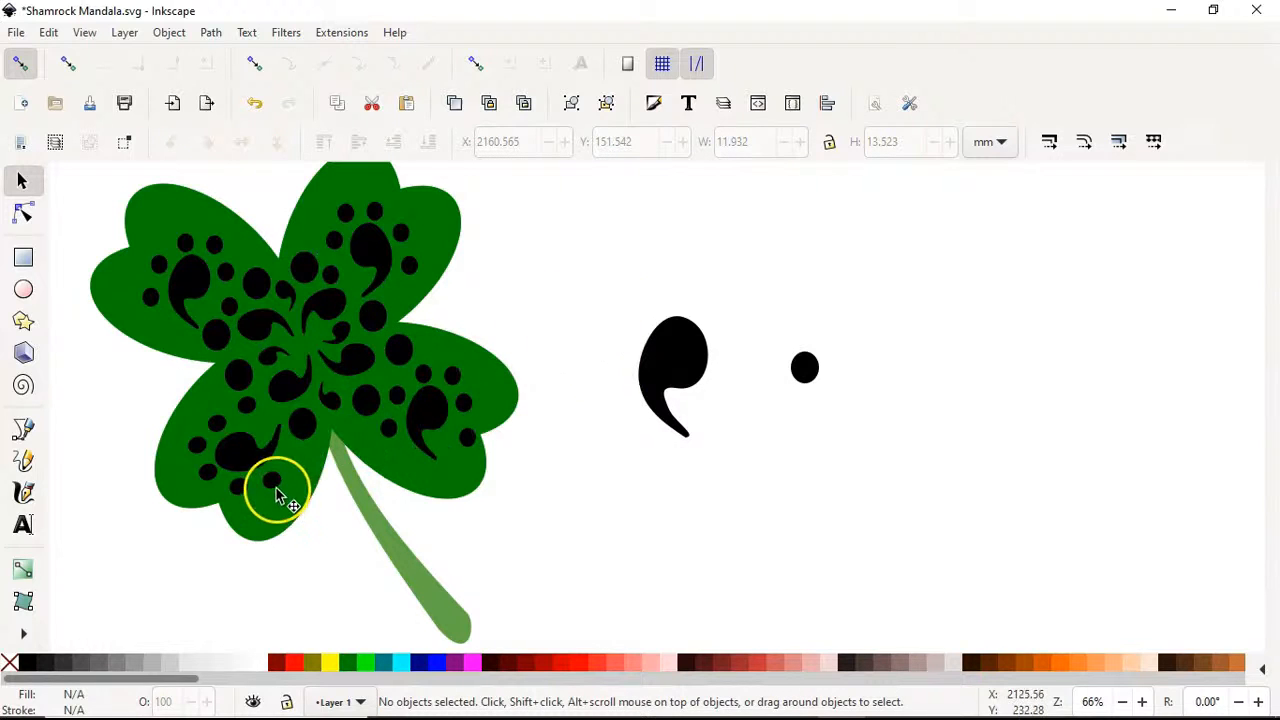
{"action": "left_click", "coordinate": [270, 358]}
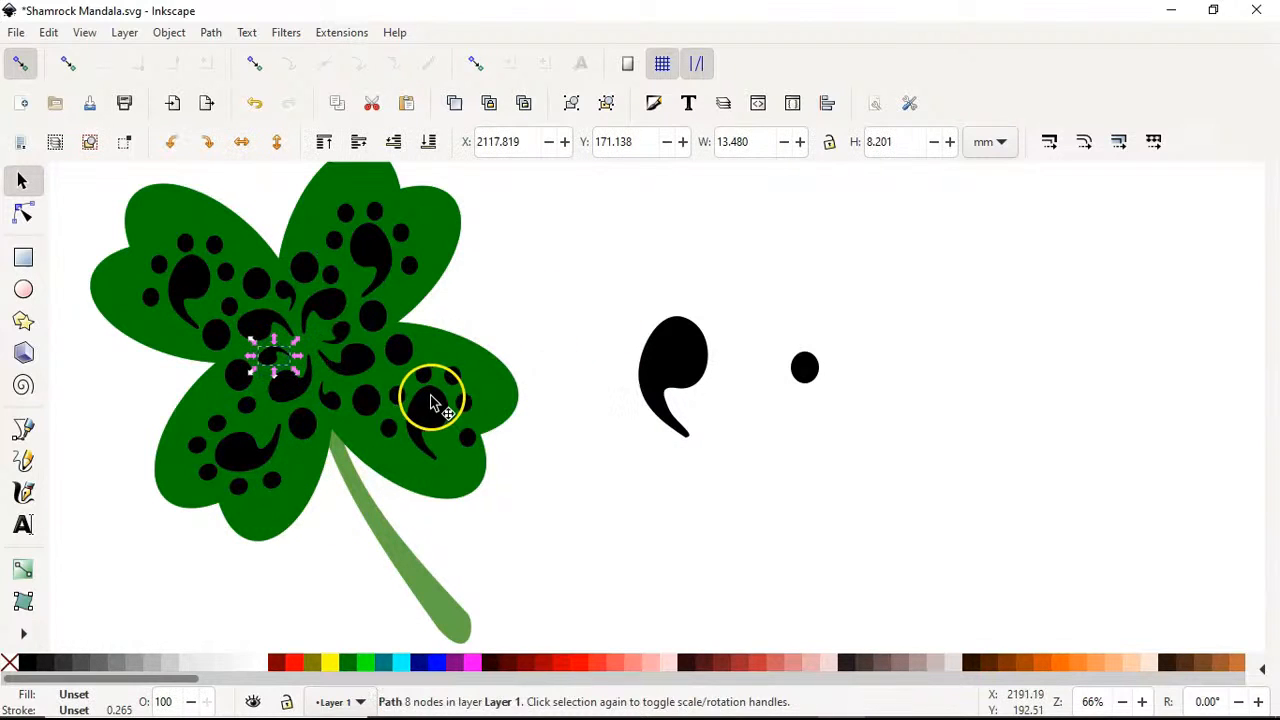
{"action": "left_click_drag", "start_coordinate": [277, 363], "coordinate": [286, 466]}
{"action": "key", "text": "ctrl+z"}
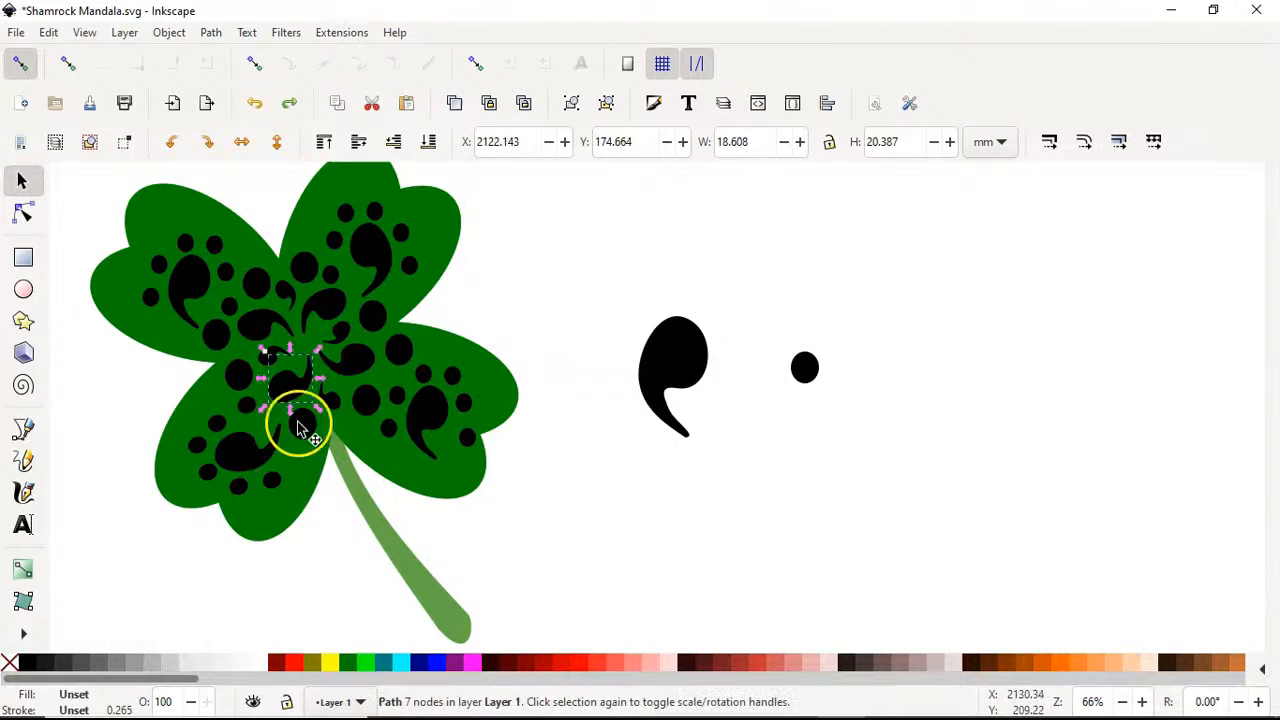
- Place a copy of the small comma, stretched to about 18 by 8 mm, beside the large comma's tail on each of the four leaves
{"action": "left_click", "coordinate": [277, 357]}
{"action": "left_click_drag", "start_coordinate": [277, 357], "coordinate": [400, 463]}
{"action": "left_click", "coordinate": [469, 534]}
{"action": "left_click", "coordinate": [282, 465]}
{"action": "left_click", "coordinate": [486, 540]}
{"action": "left_click", "coordinate": [557, 329]}
{"action": "left_click", "coordinate": [165, 325]}
{"action": "left_click", "coordinate": [534, 323]}
{"action": "left_click", "coordinate": [167, 328]}
{"action": "left_click", "coordinate": [397, 298]}
- Rotate the small comma on the lower-left leaf and move it against the large comma's tail
{"action": "key", "text": "ctrl+x"}
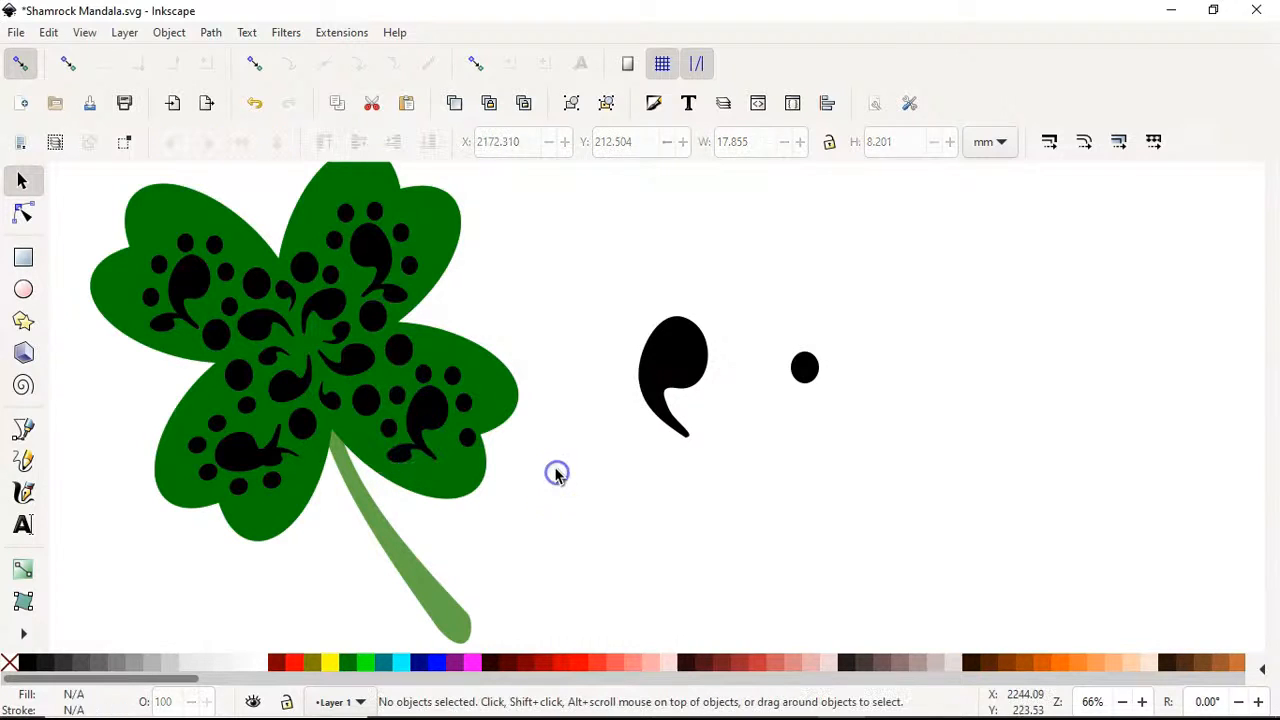
{"action": "key", "text": "ctrl+v"}
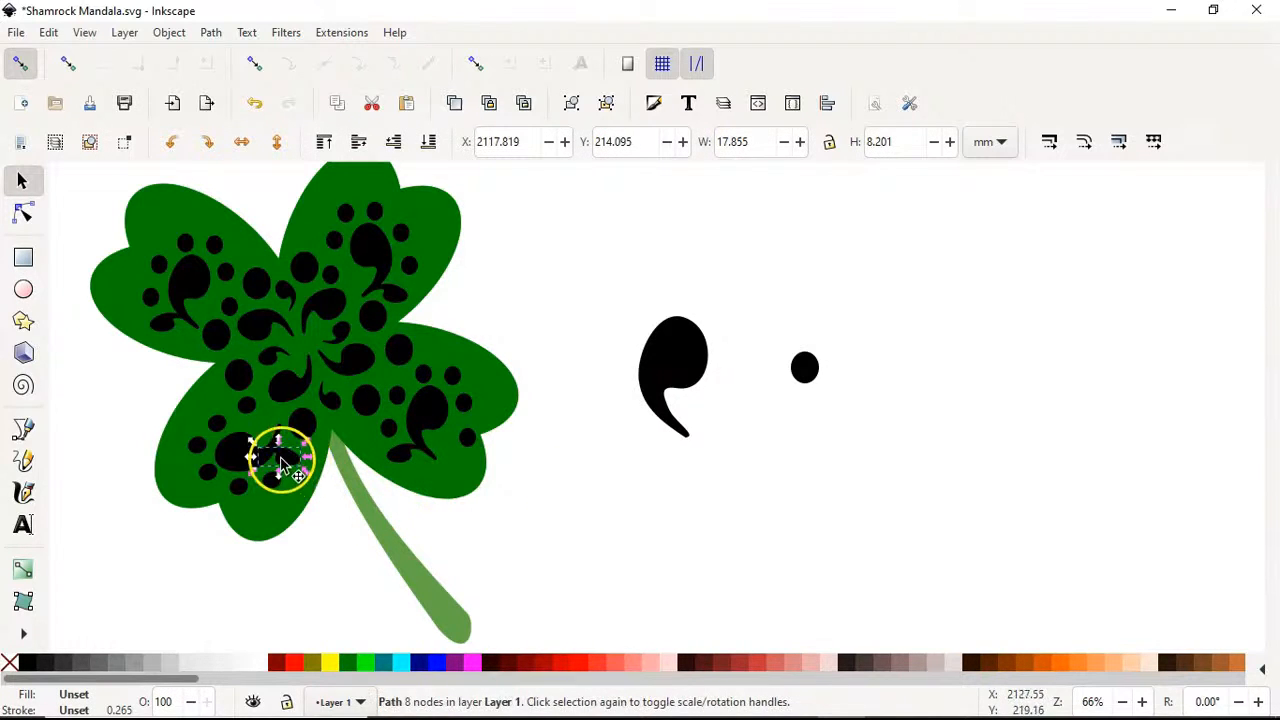
{"action": "left_click", "coordinate": [271, 449]}
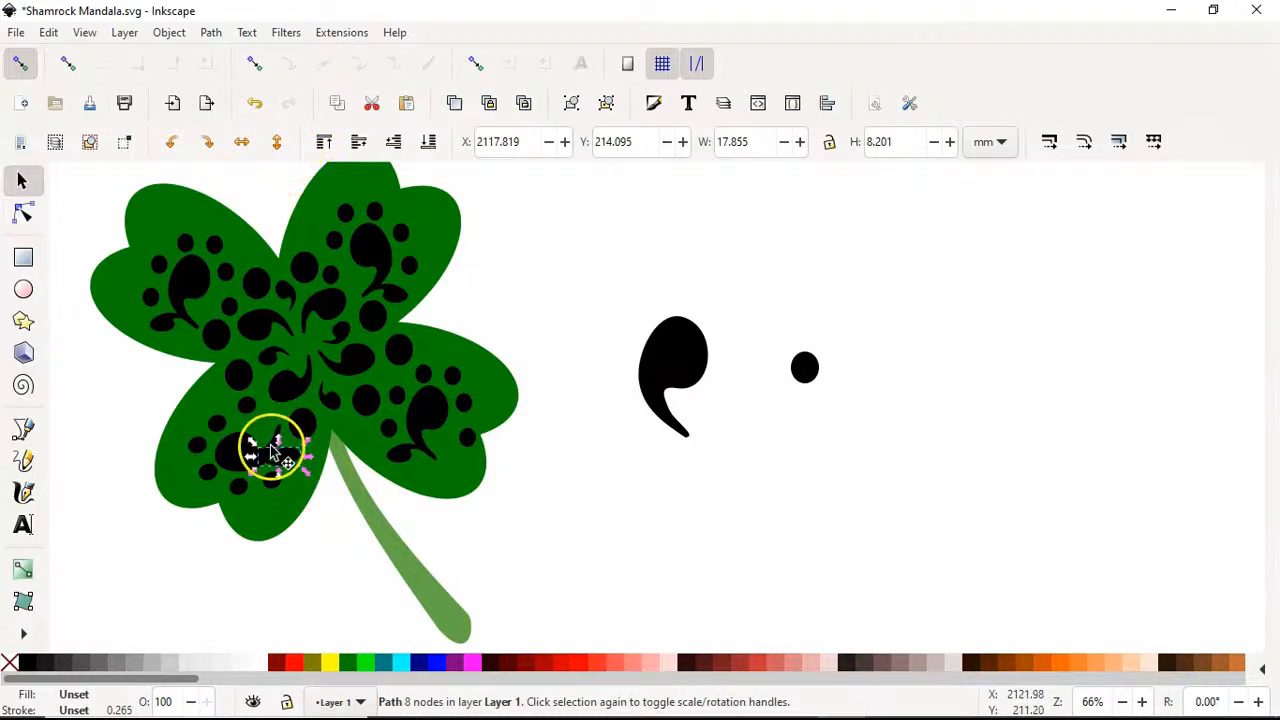
{"action": "left_click_drag", "start_coordinate": [303, 471], "coordinate": [252, 500]}
{"action": "left_click_drag", "start_coordinate": [286, 445], "coordinate": [300, 462]}
{"action": "left_click", "coordinate": [560, 531]}
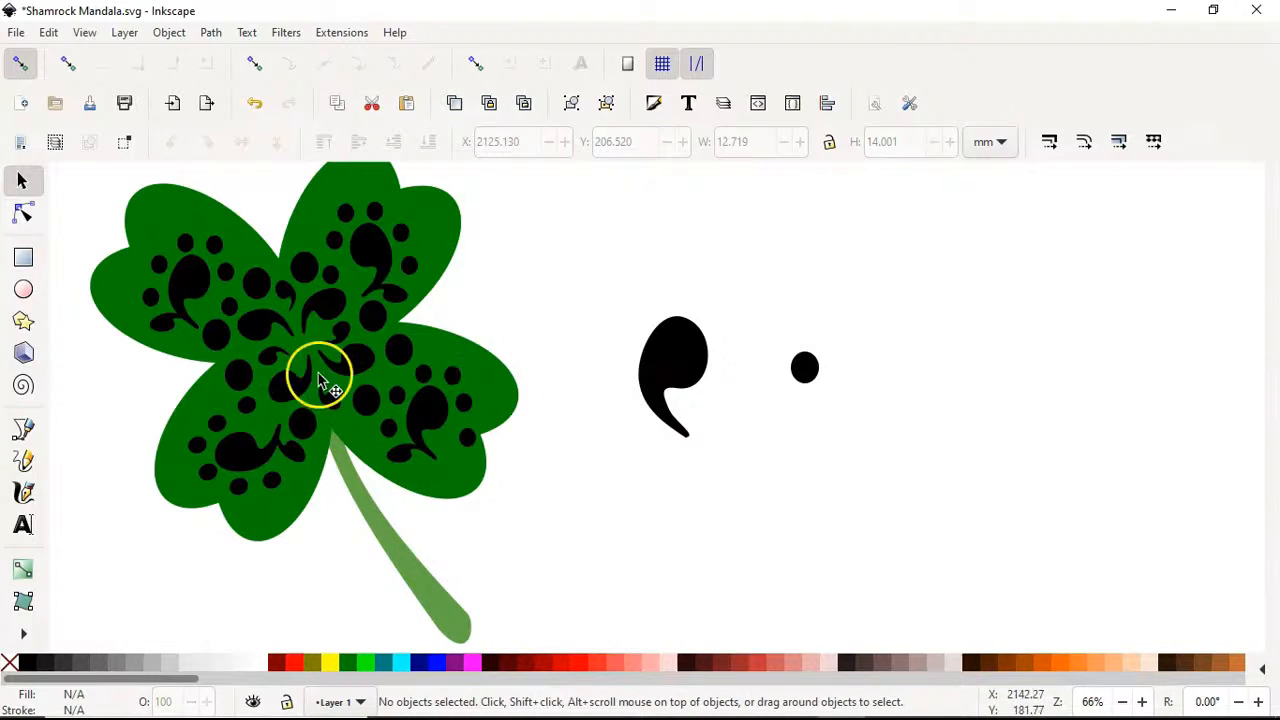
- Try to add a smaller, rotated copy of the small comma inside the ring at the clover's center
{"action": "left_click", "coordinate": [272, 360]}
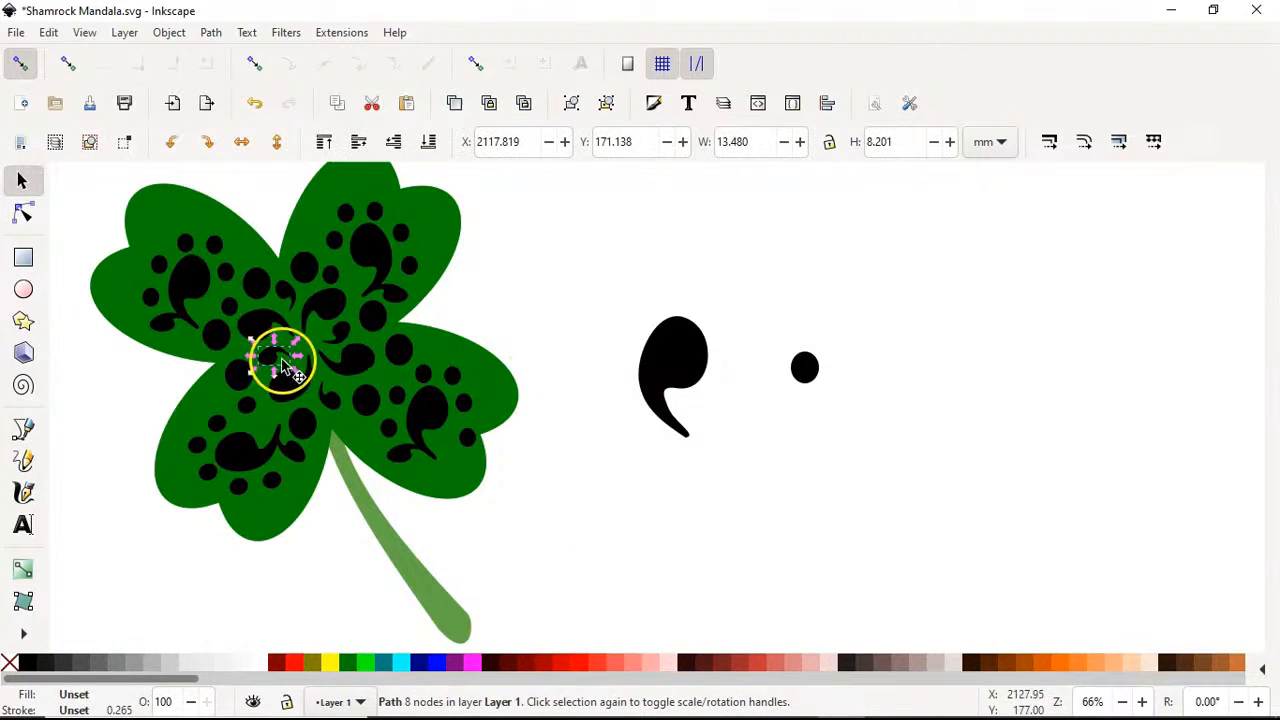
{"action": "left_click_drag", "start_coordinate": [282, 364], "coordinate": [303, 327]}
{"action": "scroll", "coordinate": [300, 335], "scroll_direction": "up", "scroll_amount": 2}
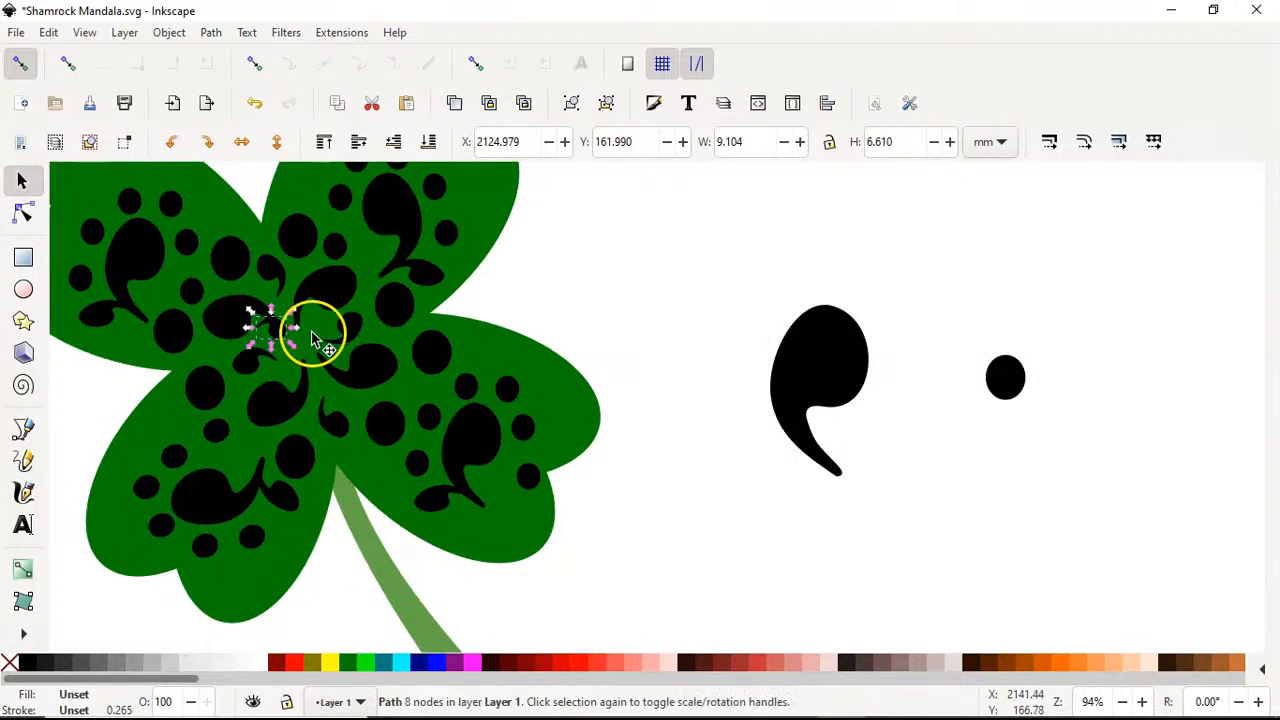
{"action": "left_click_drag", "start_coordinate": [286, 310], "coordinate": [294, 394]}
{"action": "left_click", "coordinate": [273, 357]}
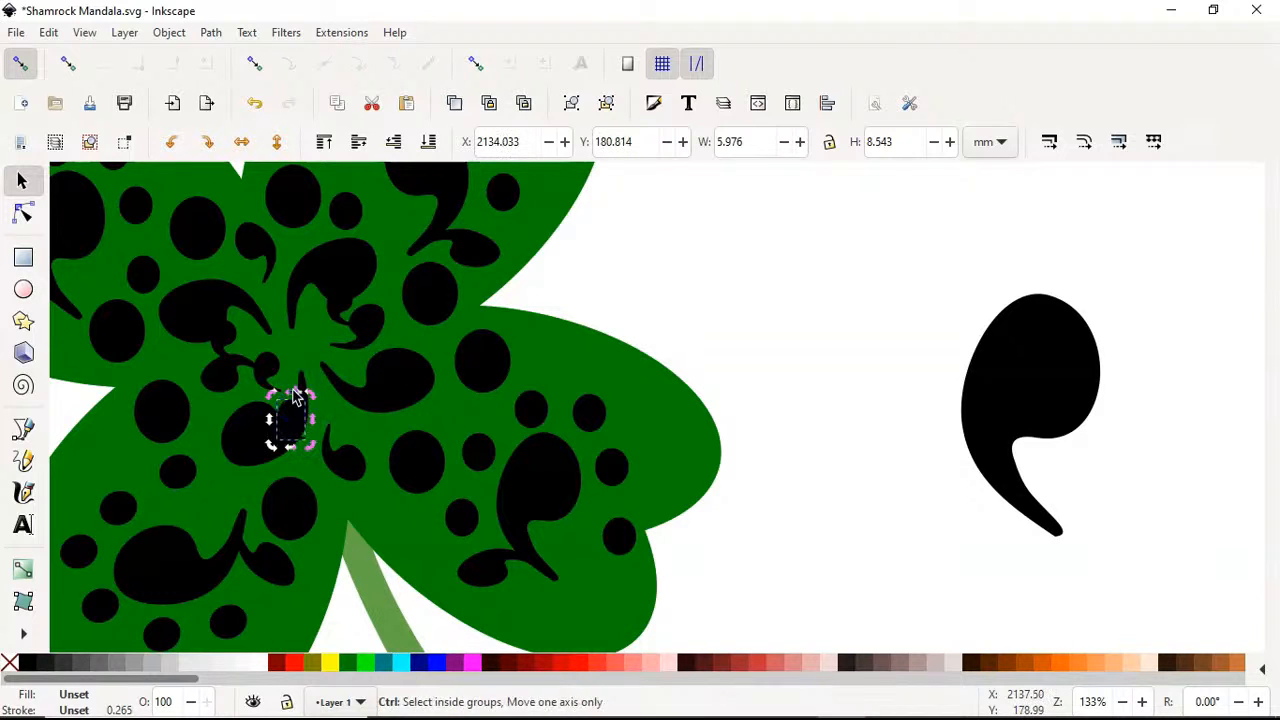
{"action": "key", "text": "ctrl+z"}
{"action": "left_click", "coordinate": [306, 386]}
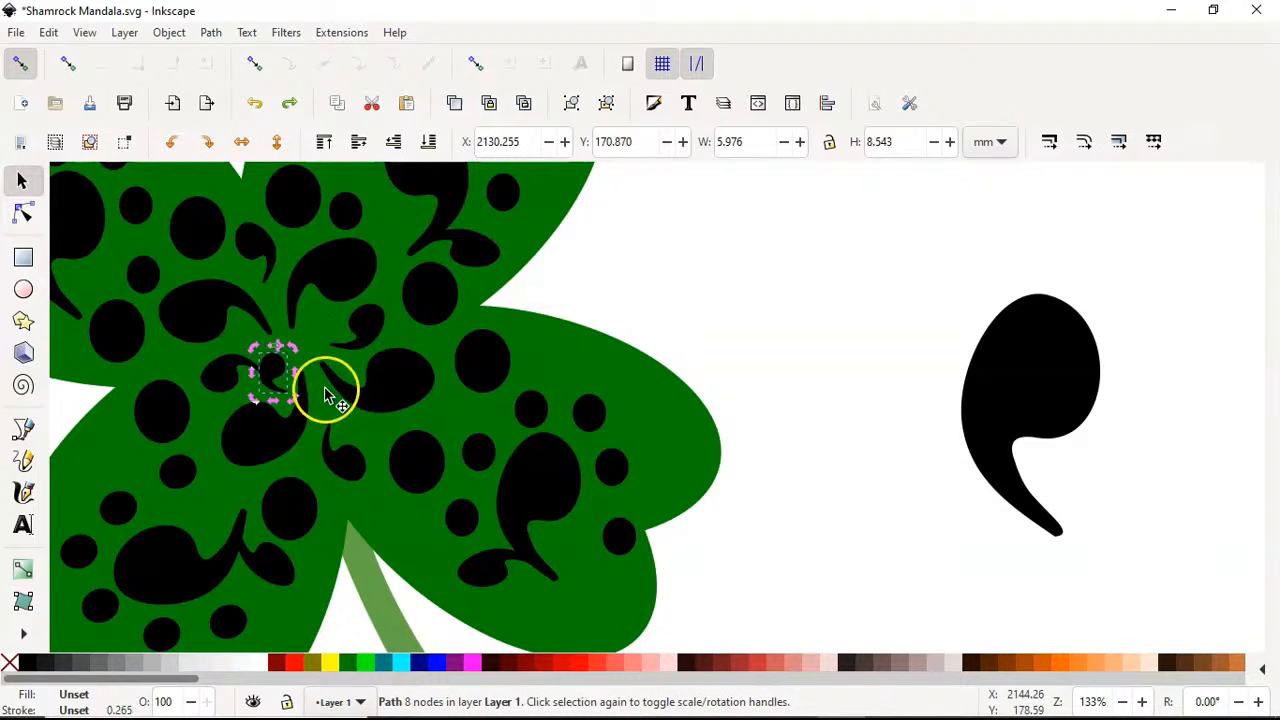
{"action": "key", "text": "ctrl+z"}
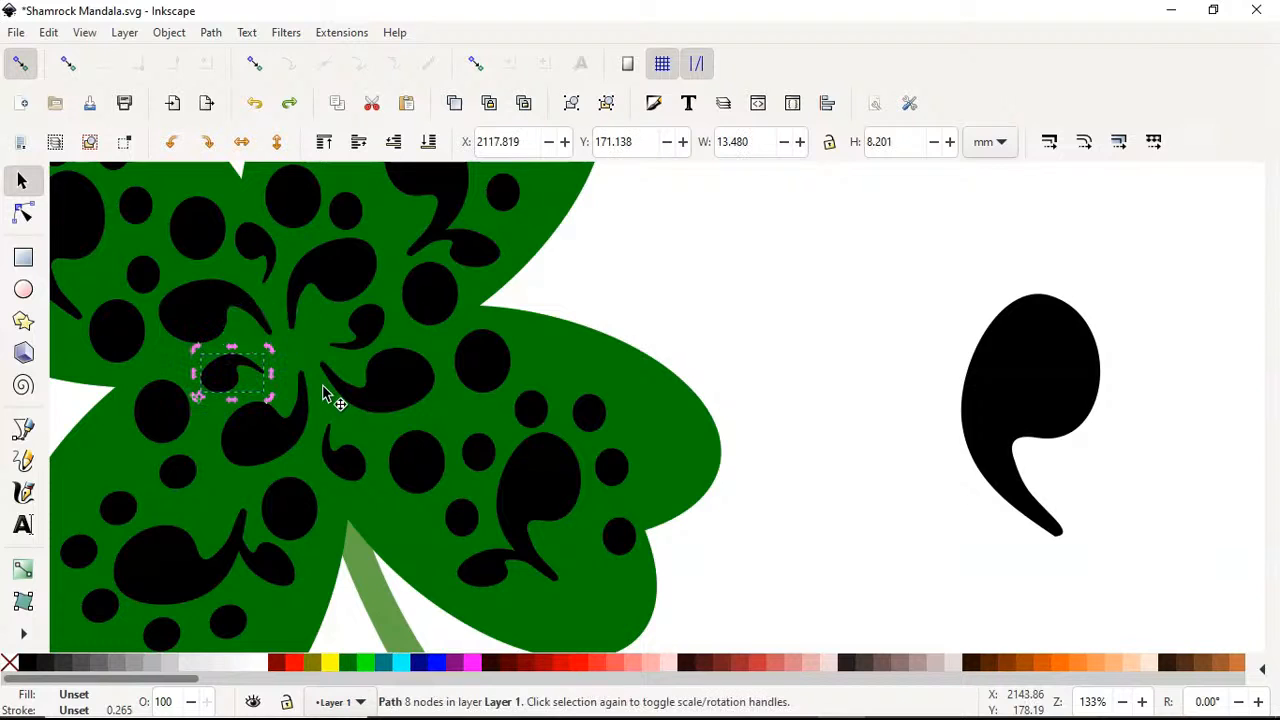
- Place a copy of one of the large ring dots at the clover's center, where the comma tails meet
{"action": "left_click", "coordinate": [529, 423]}
{"action": "left_click", "coordinate": [512, 200]}
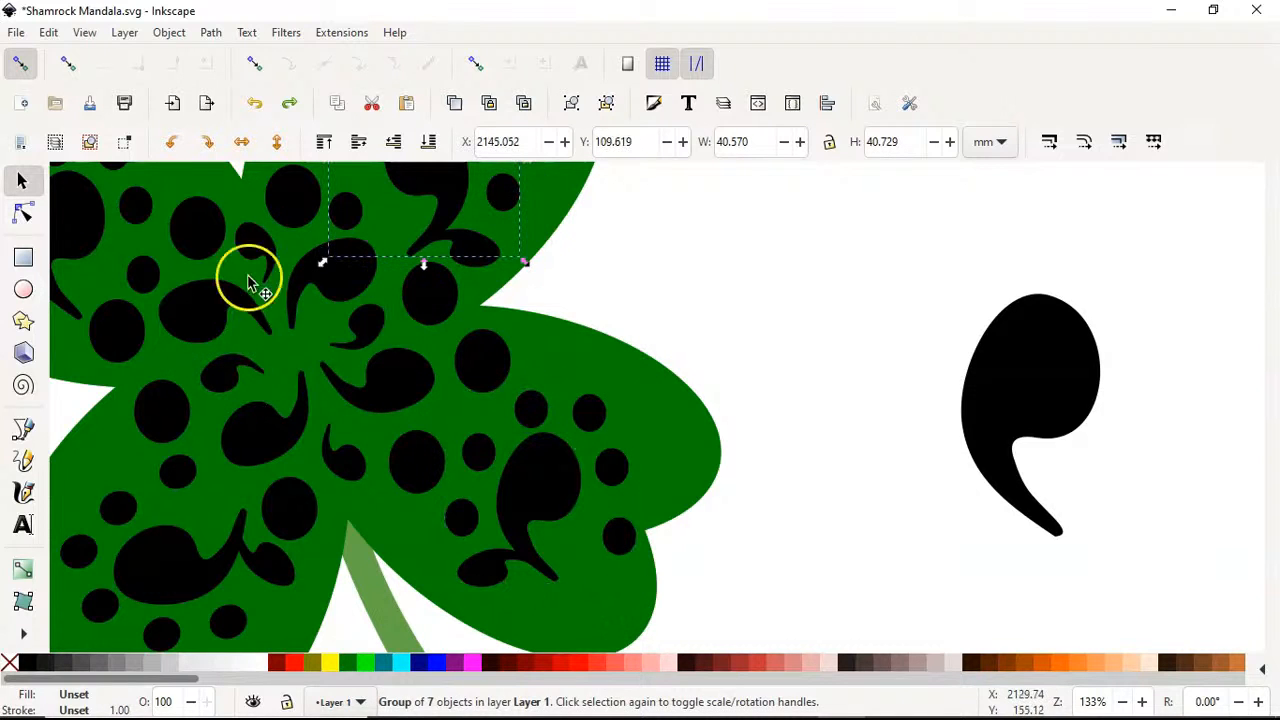
{"action": "left_click", "coordinate": [151, 294]}
{"action": "left_click", "coordinate": [129, 348], "text": "ctrl"}
{"action": "left_click_drag", "start_coordinate": [135, 352], "coordinate": [303, 358]}
{"action": "left_click", "coordinate": [690, 326]}
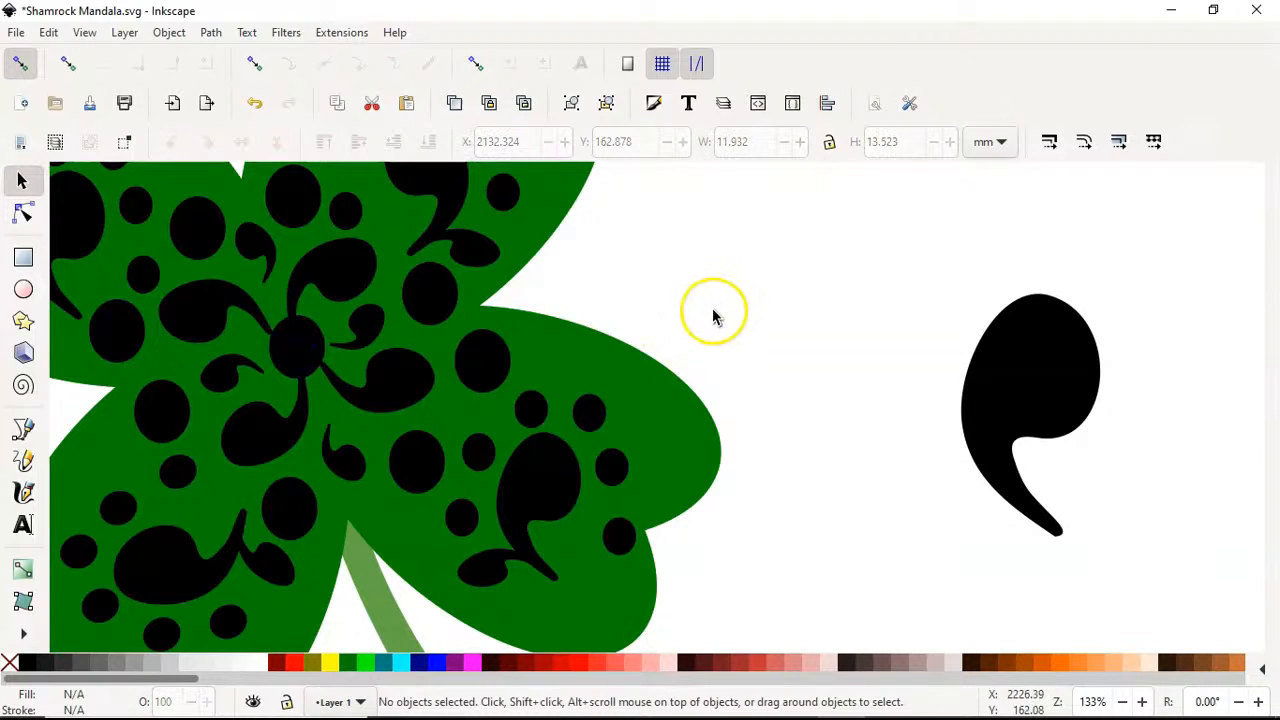
- Fill the separate comma and dot beside the clover with orange
{"action": "scroll", "coordinate": [713, 316], "scroll_direction": "down", "scroll_amount": 5}
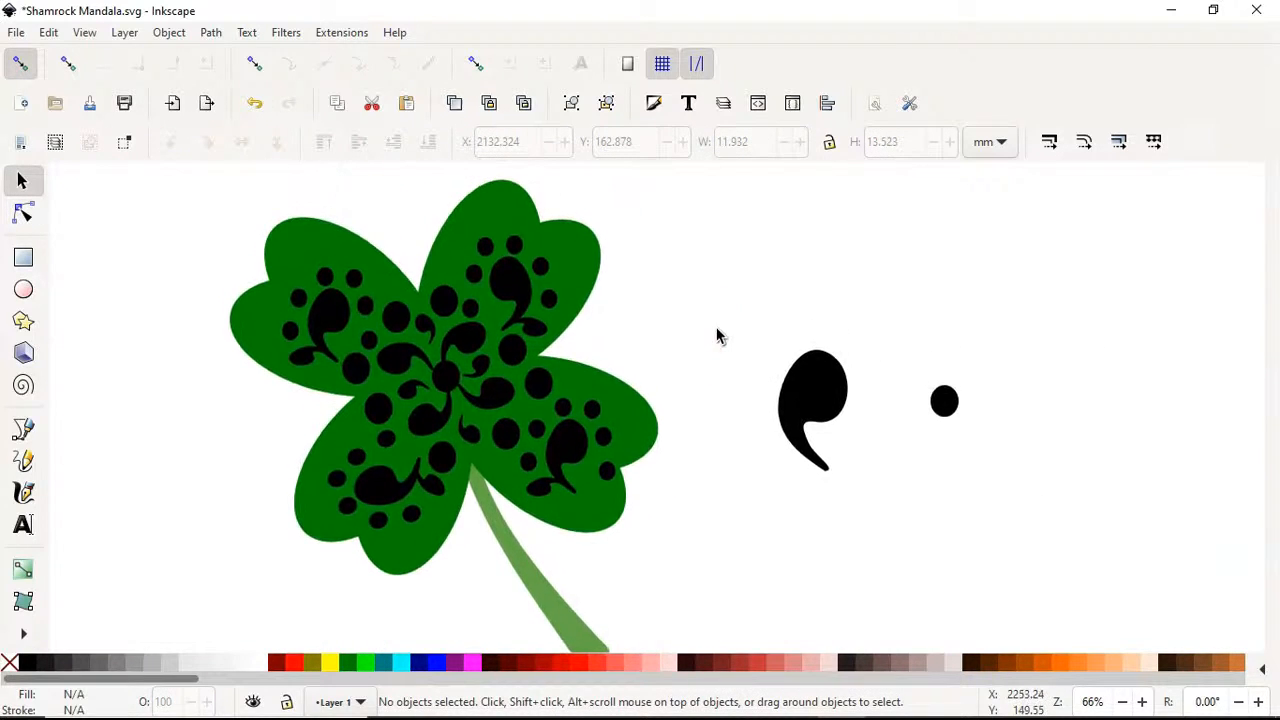
{"action": "left_click_drag", "start_coordinate": [717, 330], "coordinate": [705, 326]}
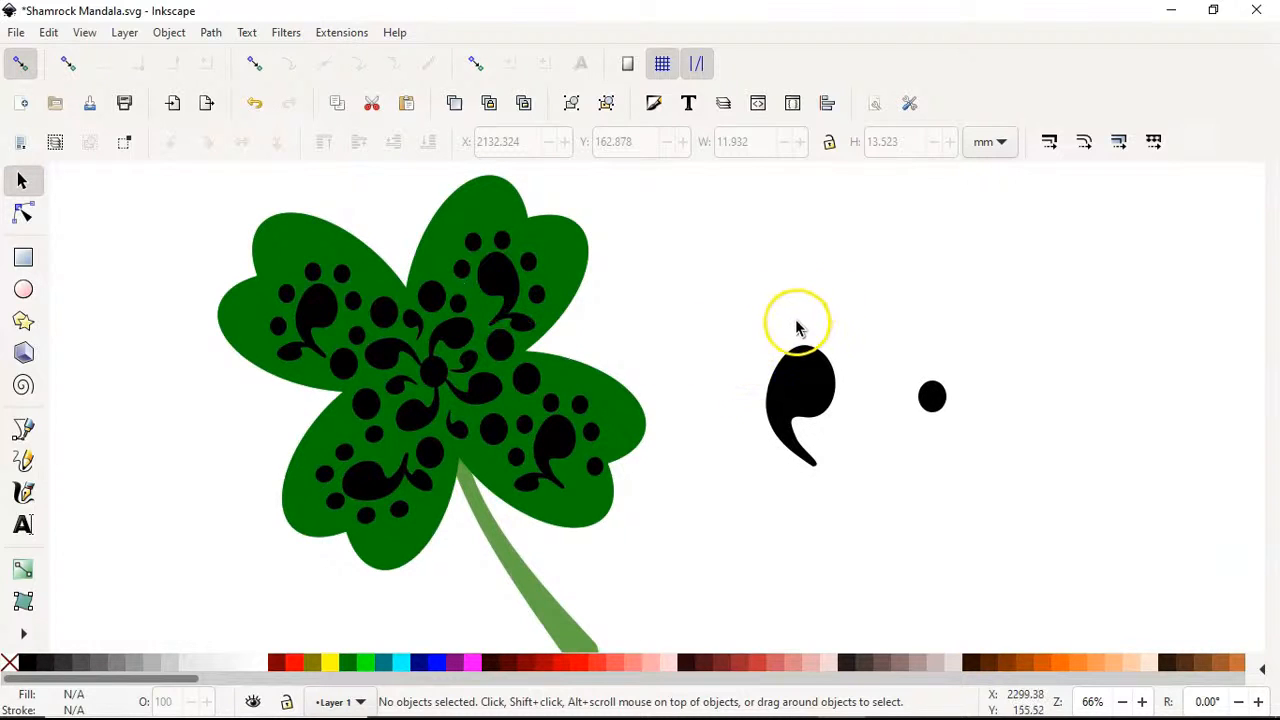
{"action": "left_click_drag", "start_coordinate": [745, 282], "coordinate": [1014, 514]}
{"action": "left_click", "coordinate": [1063, 662]}
{"action": "left_click", "coordinate": [703, 470]}
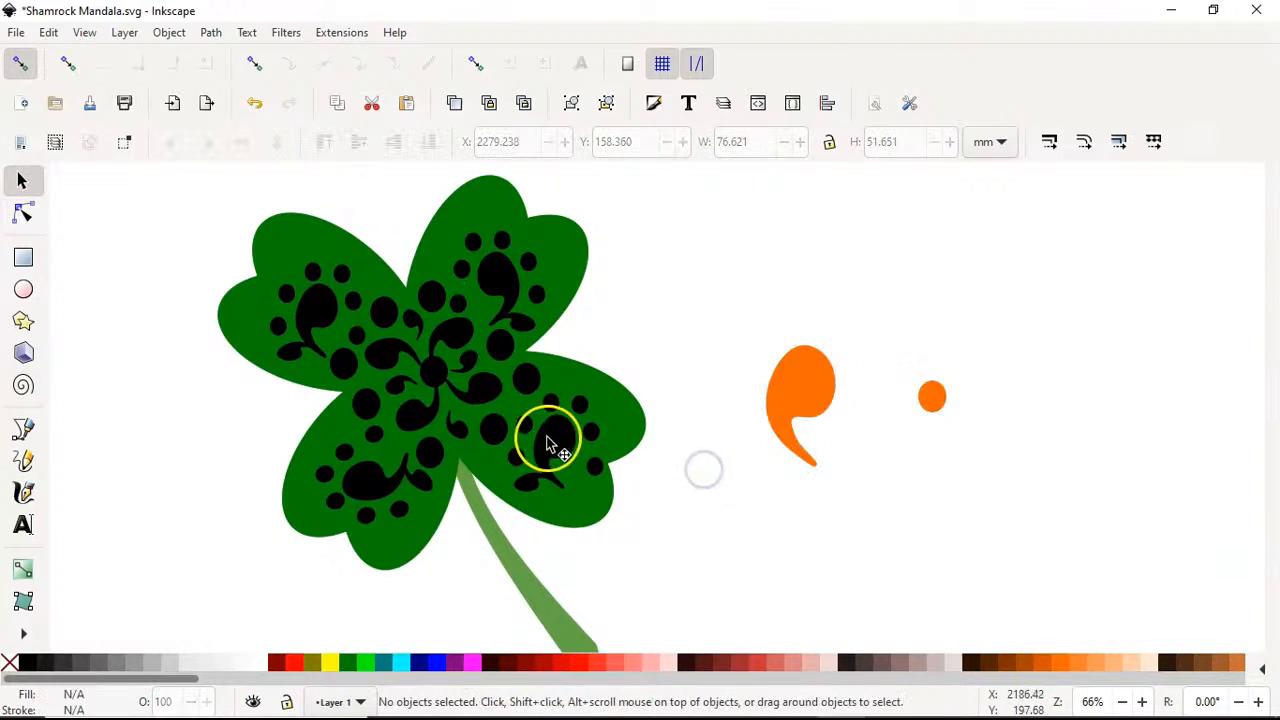
- Place a duplicate of all the clover's black decorations beyond the orange dot and fill the copy with teal
{"action": "left_click", "coordinate": [548, 443]}
{"action": "right_click", "coordinate": [571, 443]}
{"action": "mouse_move", "coordinate": [671, 386]}
{"action": "left_click", "coordinate": [895, 410]}
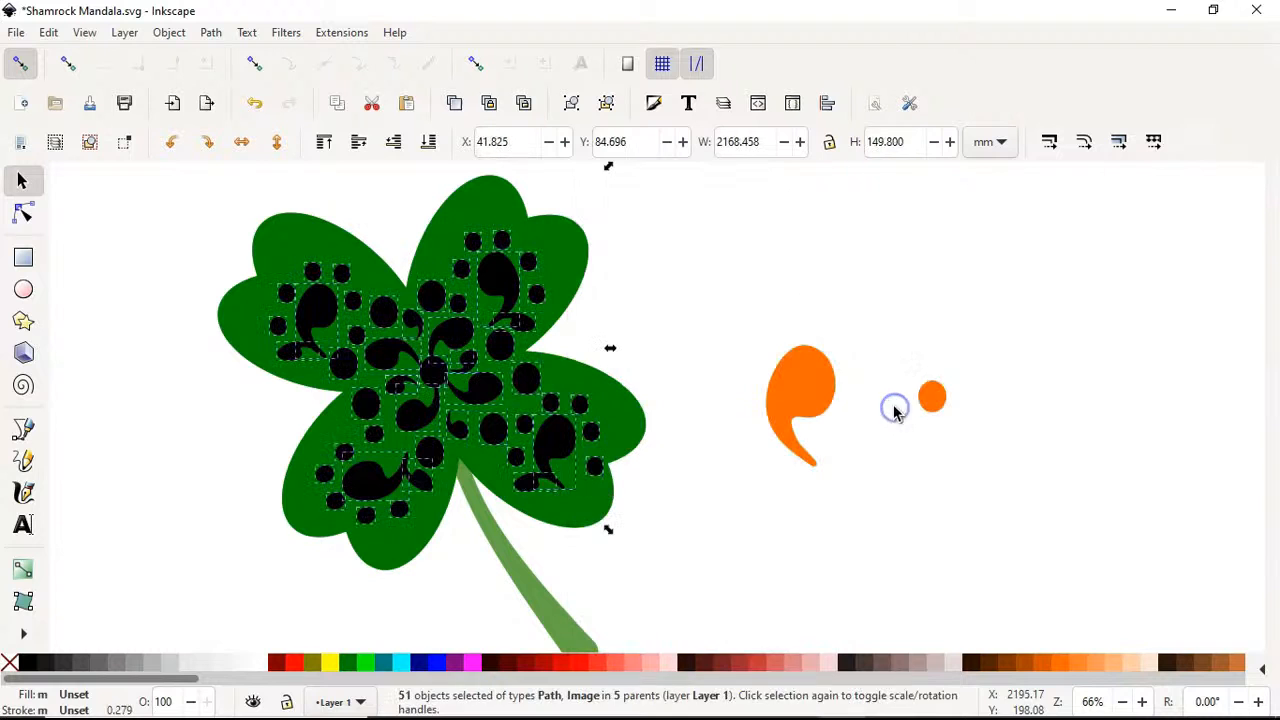
{"action": "left_click_drag", "start_coordinate": [443, 371], "coordinate": [1135, 375]}
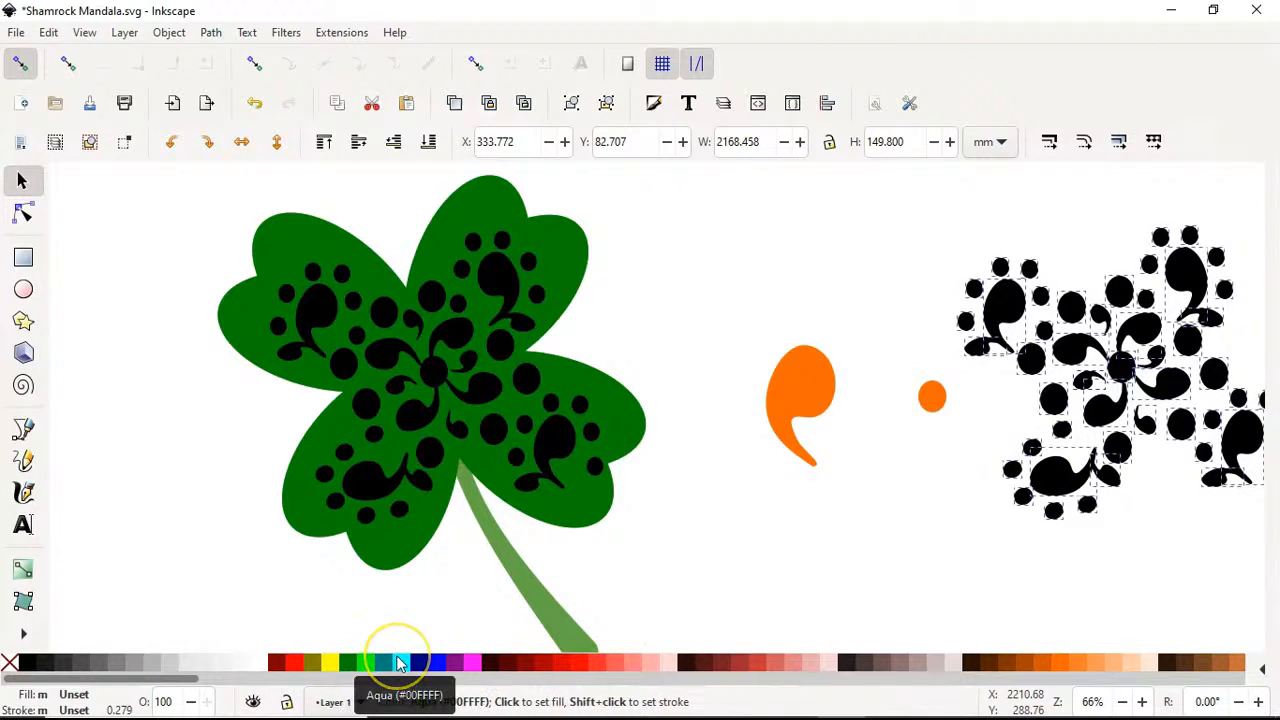
{"action": "left_click", "coordinate": [386, 662]}
{"action": "left_click", "coordinate": [706, 340]}
{"action": "right_click", "coordinate": [322, 313]}
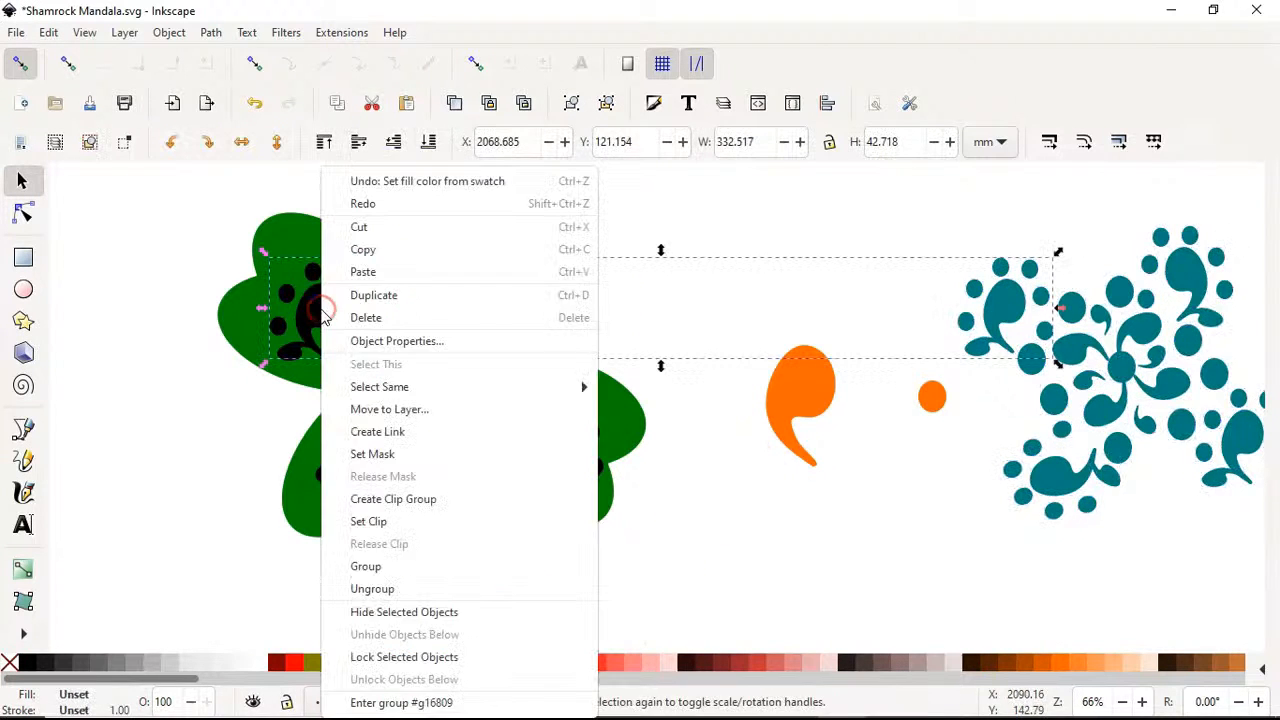
{"action": "left_click", "coordinate": [765, 557]}
{"action": "left_click", "coordinate": [457, 430]}
{"action": "left_click", "coordinate": [297, 335]}
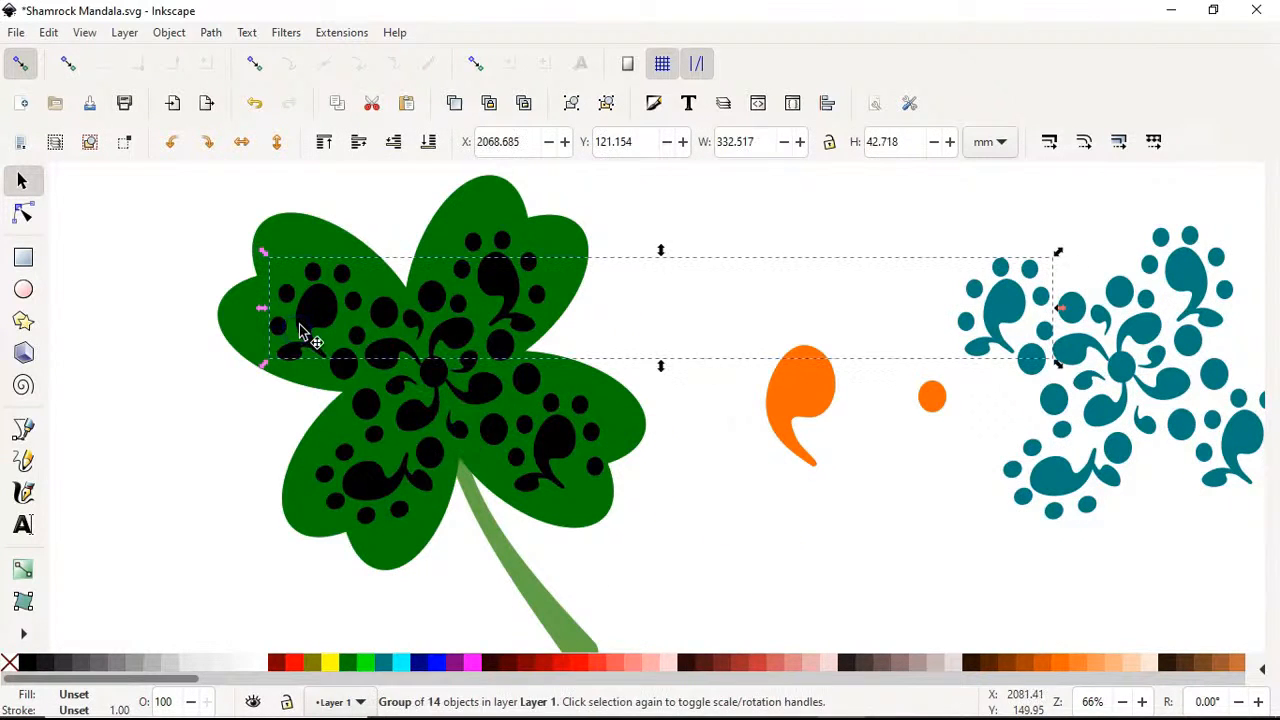
{"action": "left_click", "coordinate": [687, 340]}
{"action": "left_click_drag", "start_coordinate": [934, 200], "coordinate": [1276, 575]}
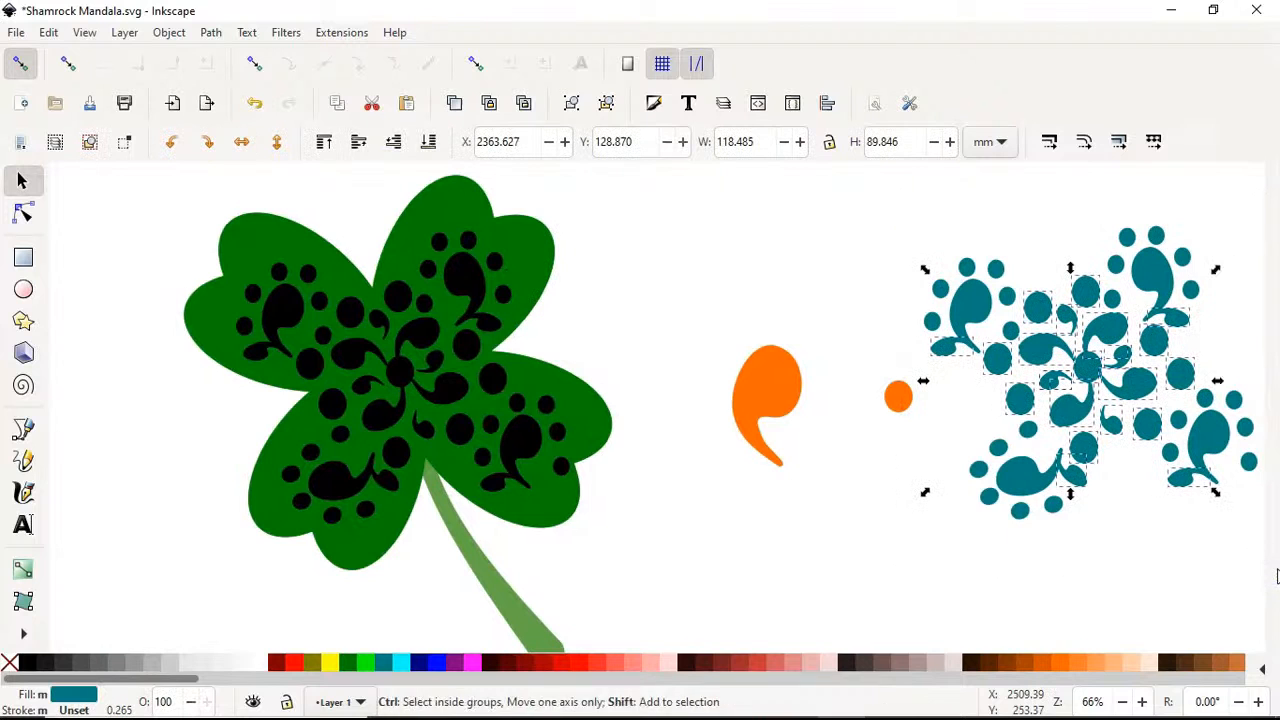
- Ungroup the motifs of the upper-left and lower-left leaves, whose groups span both the black and teal decorations
{"action": "left_click", "coordinate": [962, 320]}
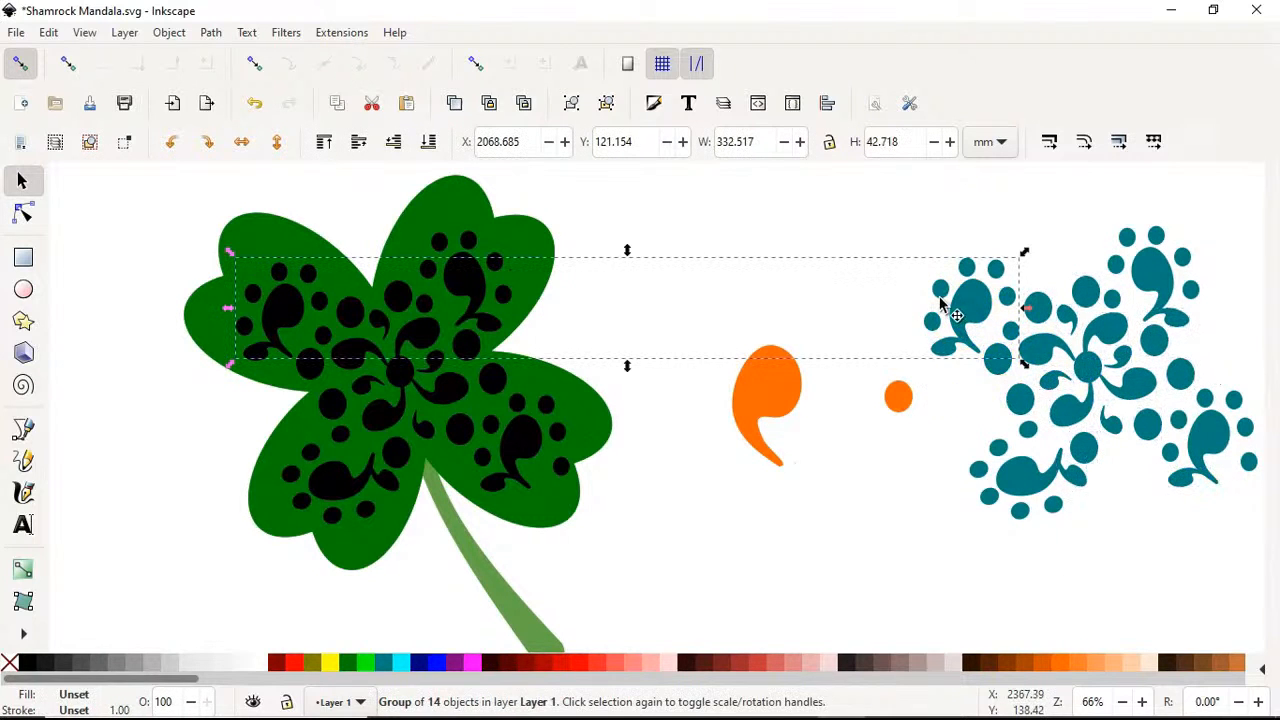
{"action": "key", "text": "ctrl+shift+g"}
{"action": "left_click", "coordinate": [926, 206]}
{"action": "left_click_drag", "start_coordinate": [923, 203], "coordinate": [1243, 574]}
{"action": "left_click", "coordinate": [1002, 484]}
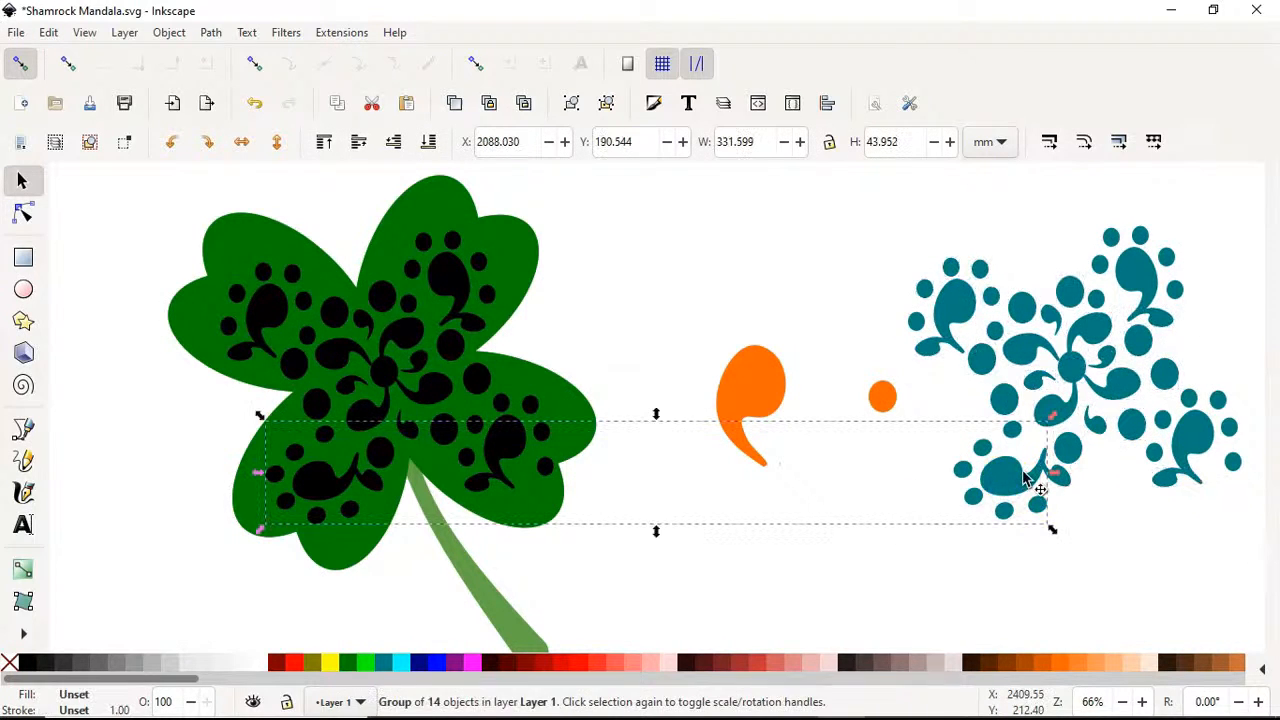
{"action": "key", "text": "ctrl+shift+g"}
- Ungroup the motifs of the upper-right and lower-right leaves, then select the black comma on the lower-right leaf
{"action": "left_click", "coordinate": [1157, 277]}
{"action": "key", "text": "ctrl+shift+g"}
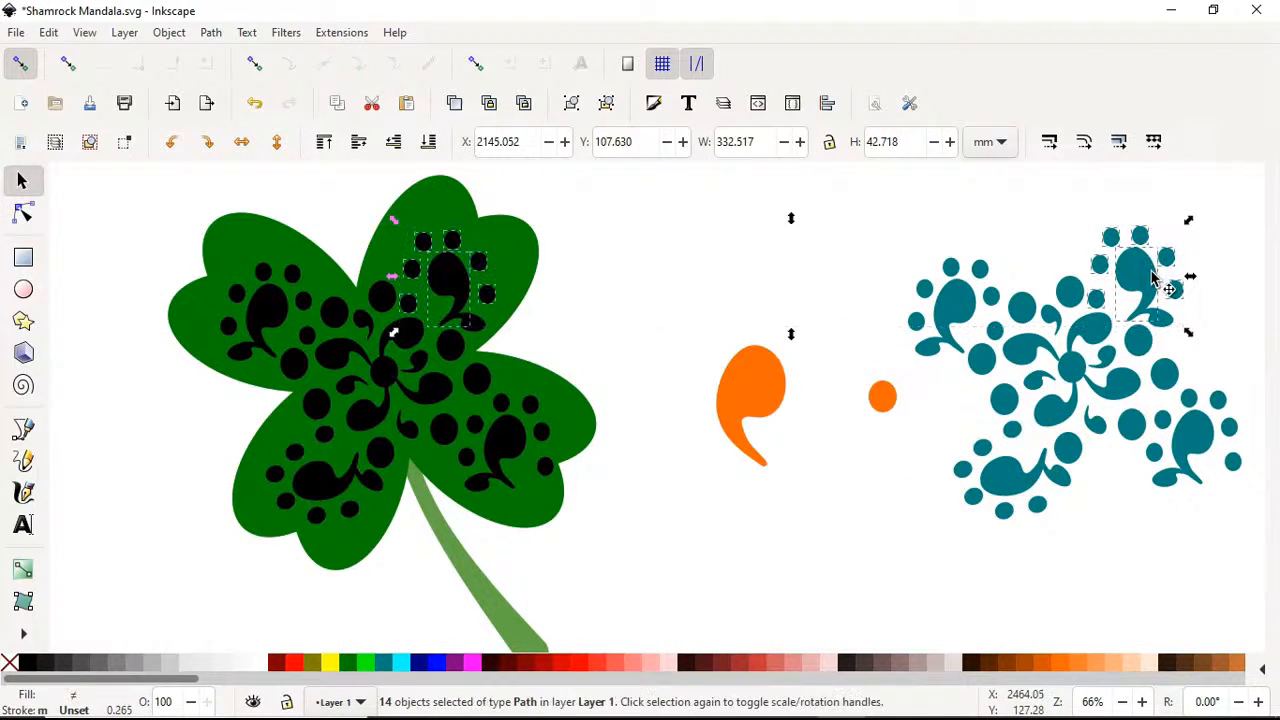
{"action": "left_click", "coordinate": [1195, 452]}
{"action": "key", "text": "ctrl+shift+g"}
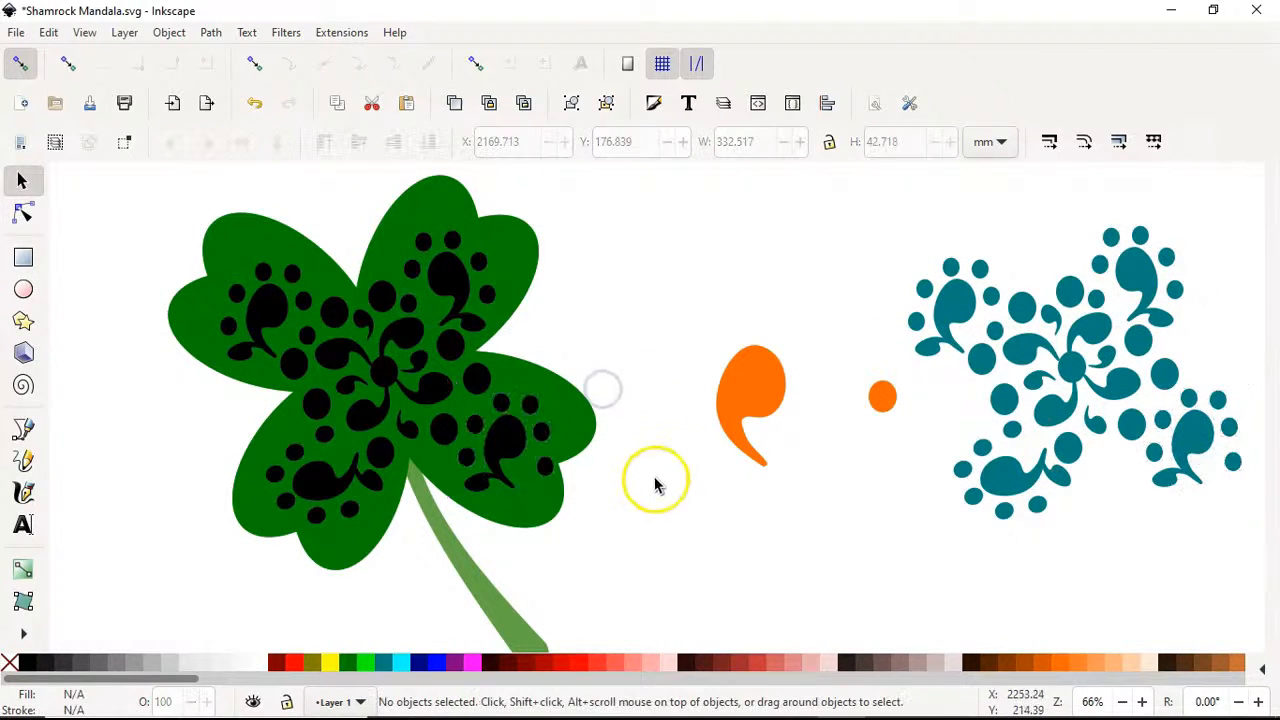
{"action": "left_click_drag", "start_coordinate": [654, 480], "coordinate": [712, 476]}
{"action": "left_click", "coordinate": [566, 446]}
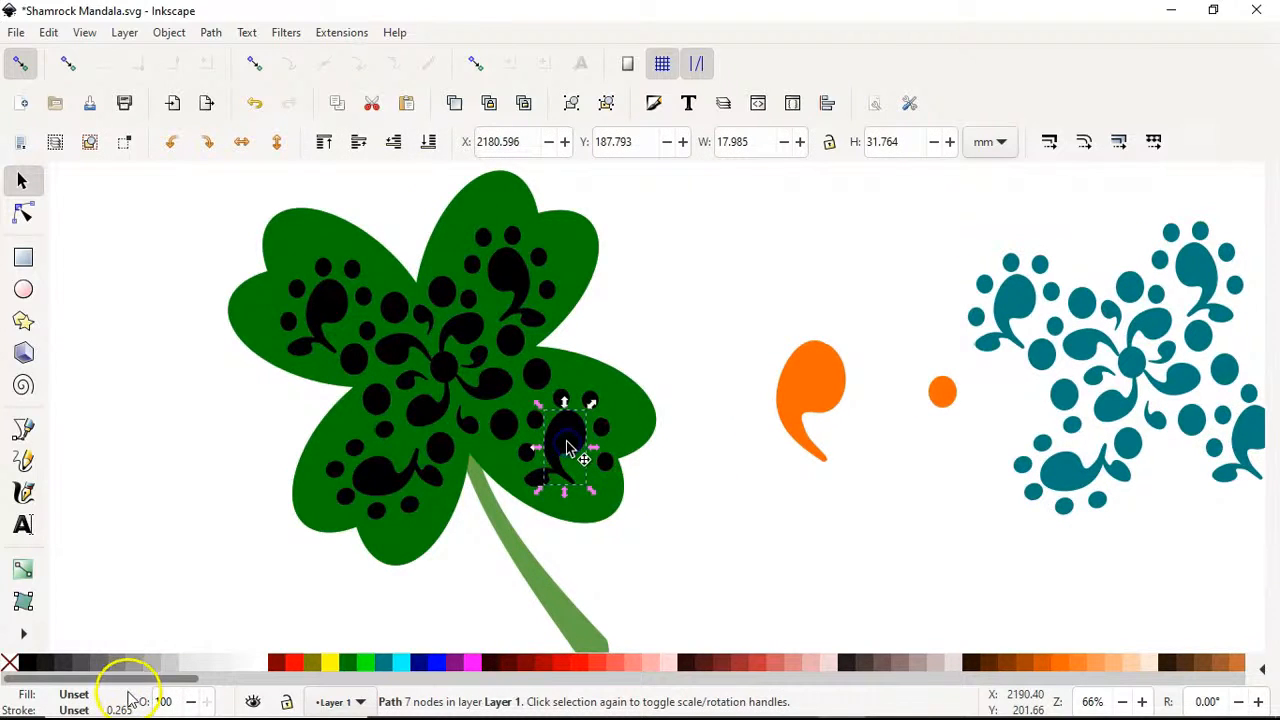
- Select everything with the same fill color as the black comma, and unite the clover's black decorations into a single path
{"action": "right_click", "coordinate": [566, 446]}
{"action": "mouse_move", "coordinate": [643, 431]}
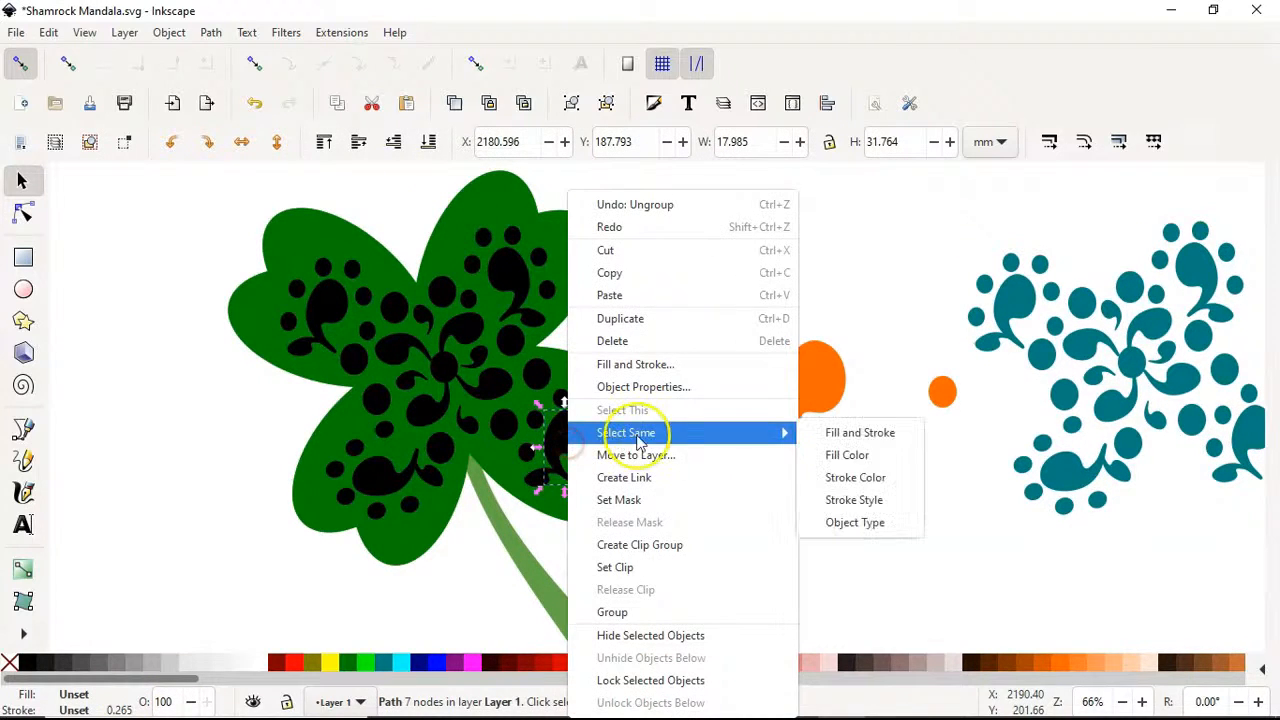
{"action": "left_click", "coordinate": [860, 455]}
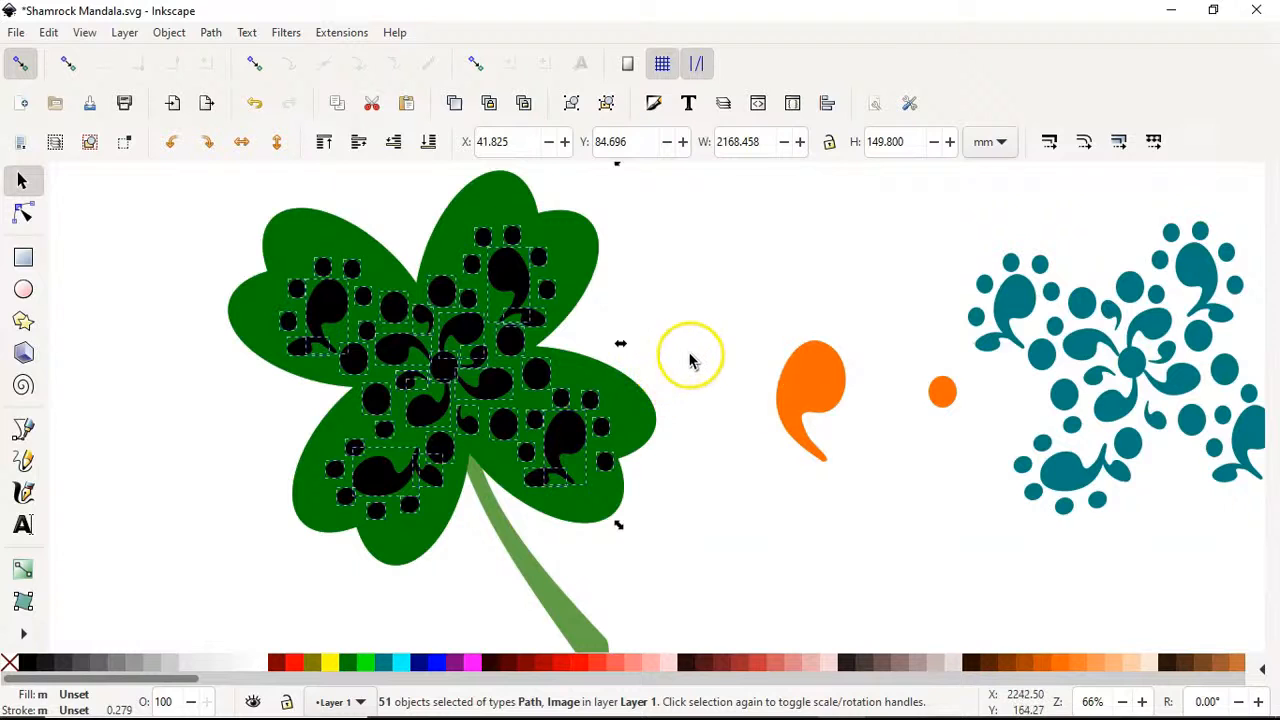
{"action": "key", "text": "ctrl+plus"}
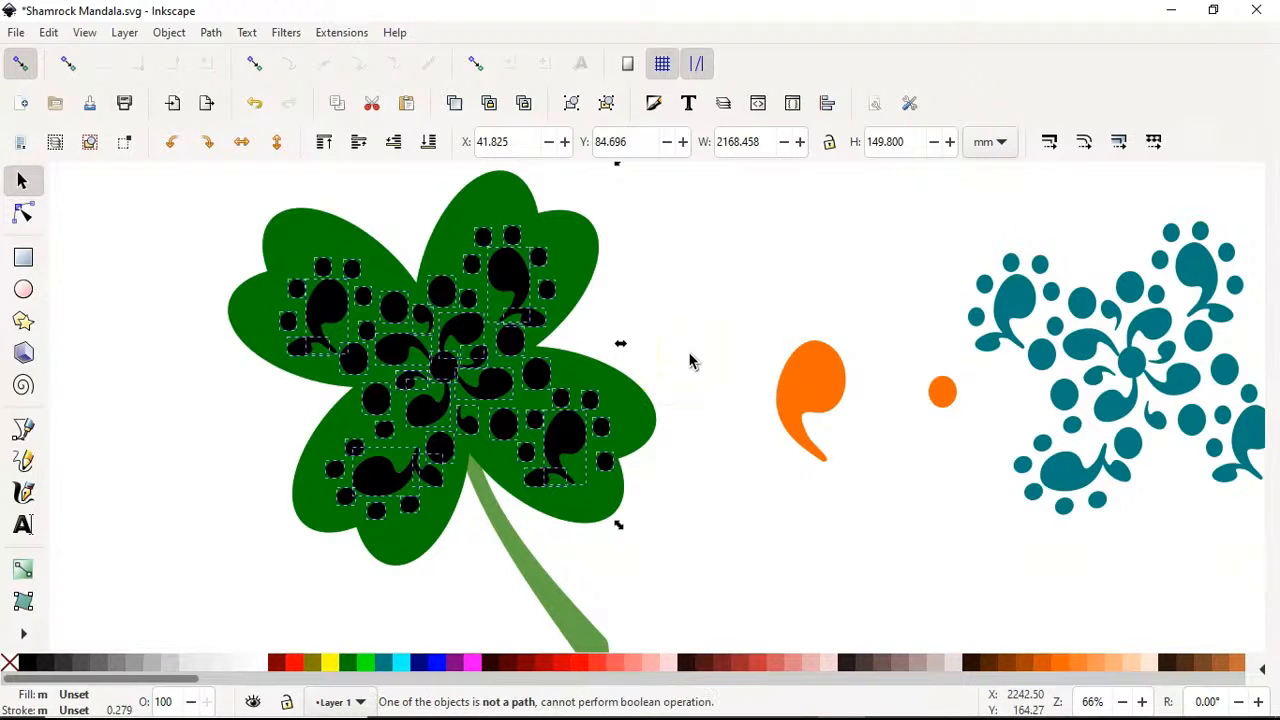
{"action": "key", "text": "Escape"}
{"action": "left_click", "coordinate": [466, 380]}
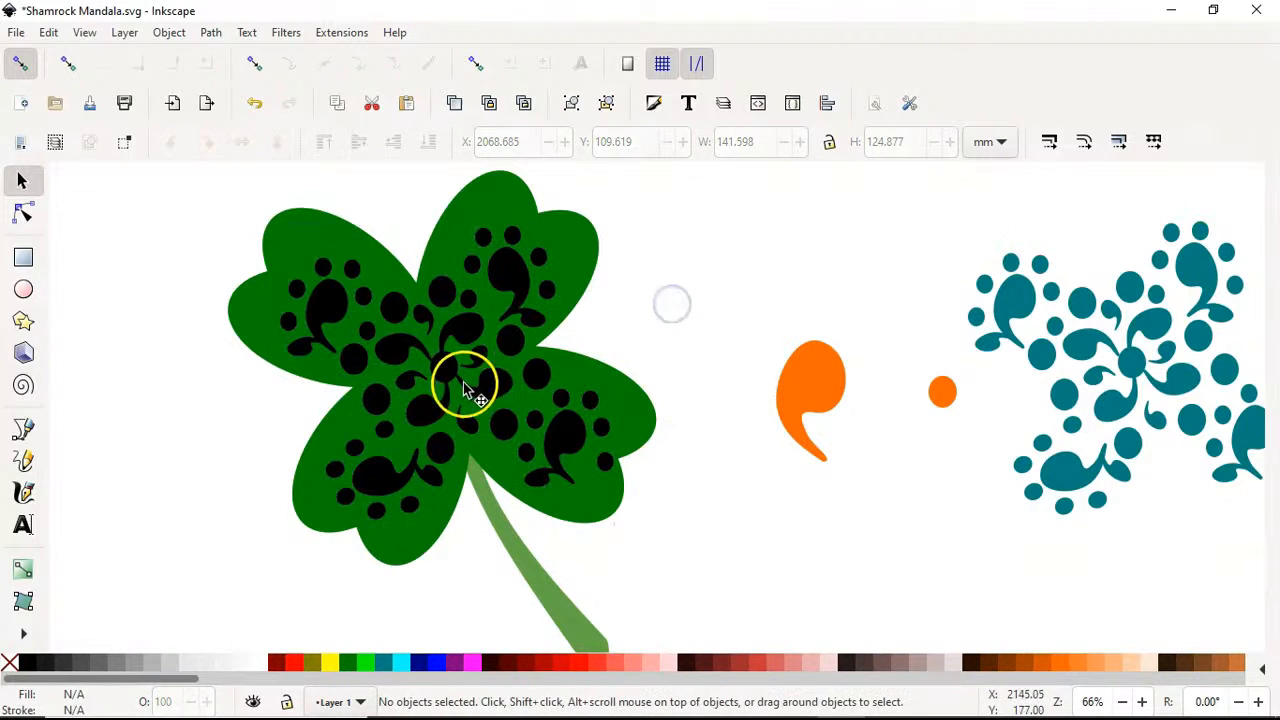
{"action": "mouse_move", "coordinate": [466, 380]}
{"action": "left_mouse_down"}
{"action": "mouse_move", "coordinate": [400, 457]}
{"action": "mouse_move", "coordinate": [451, 380]}
{"action": "left_mouse_up"}
{"action": "key", "text": "ctrl+z"}
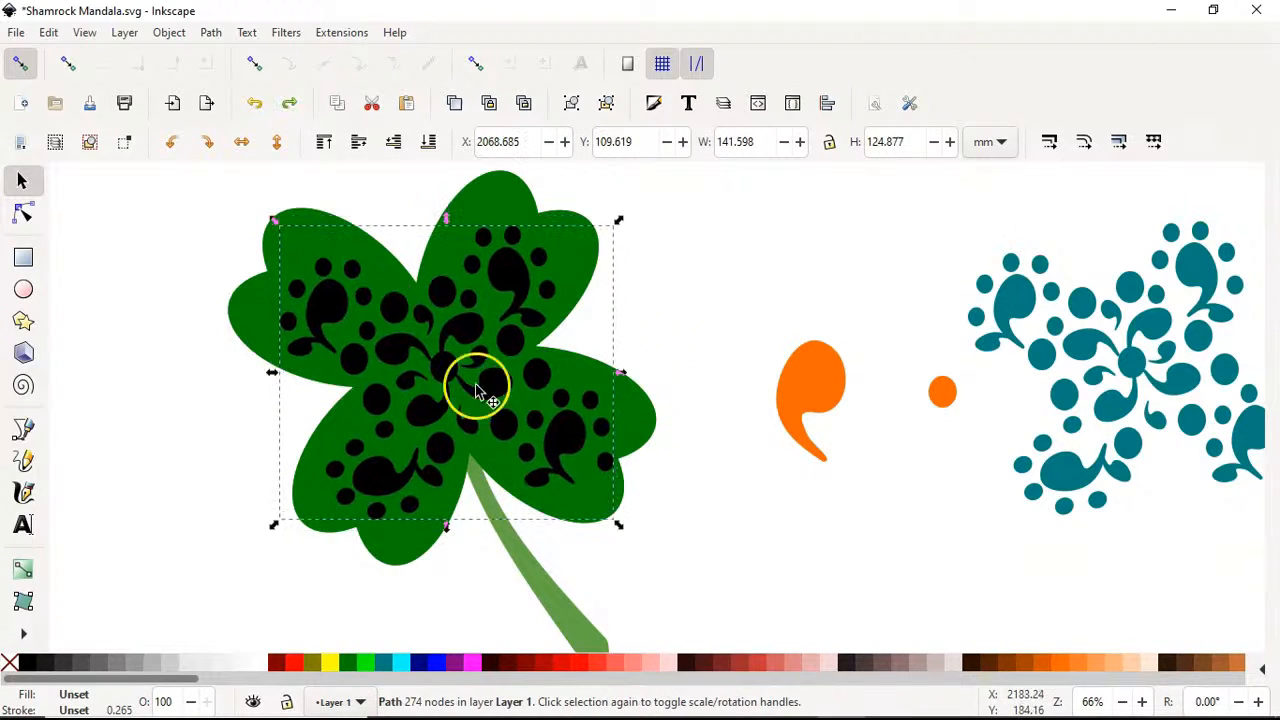
- Subtract the united black decoration from the dark green clover, shift the result aside to check the cut-outs, and undo that move
{"action": "left_click", "coordinate": [677, 346]}
{"action": "left_click", "coordinate": [511, 283]}
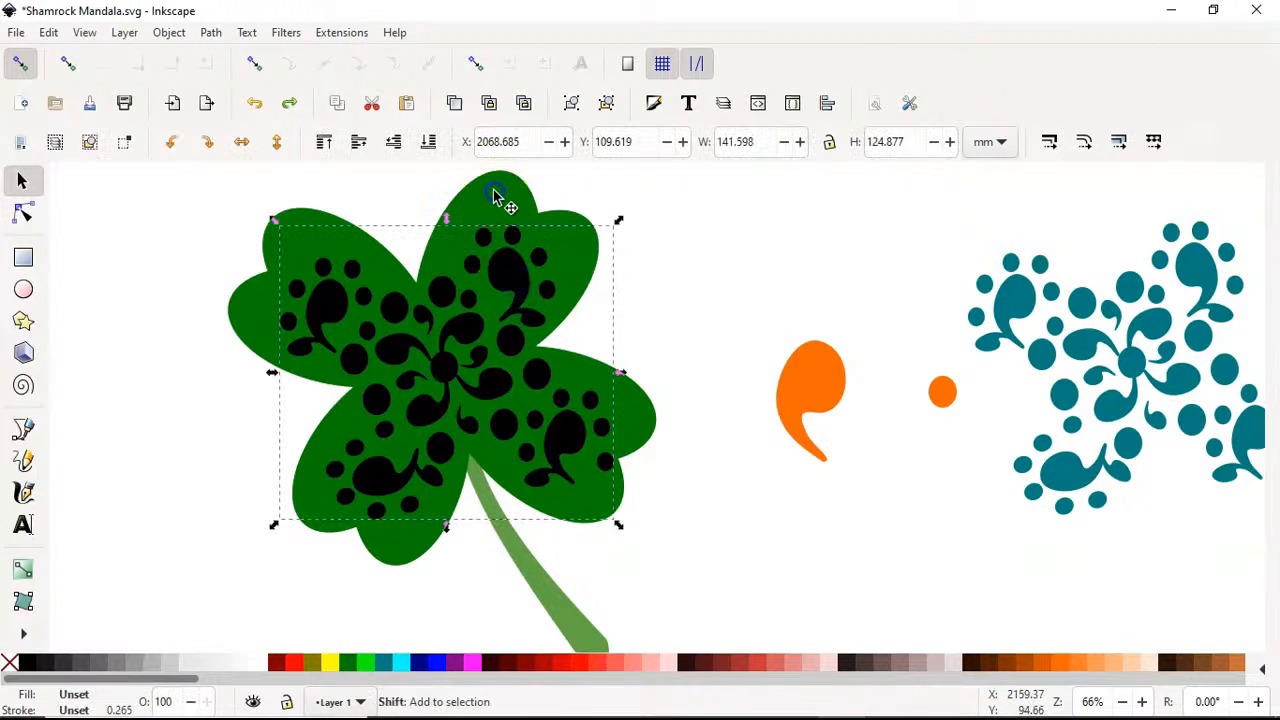
{"action": "left_click", "coordinate": [493, 198], "text": "shift"}
{"action": "key", "text": "ctrl+minus"}
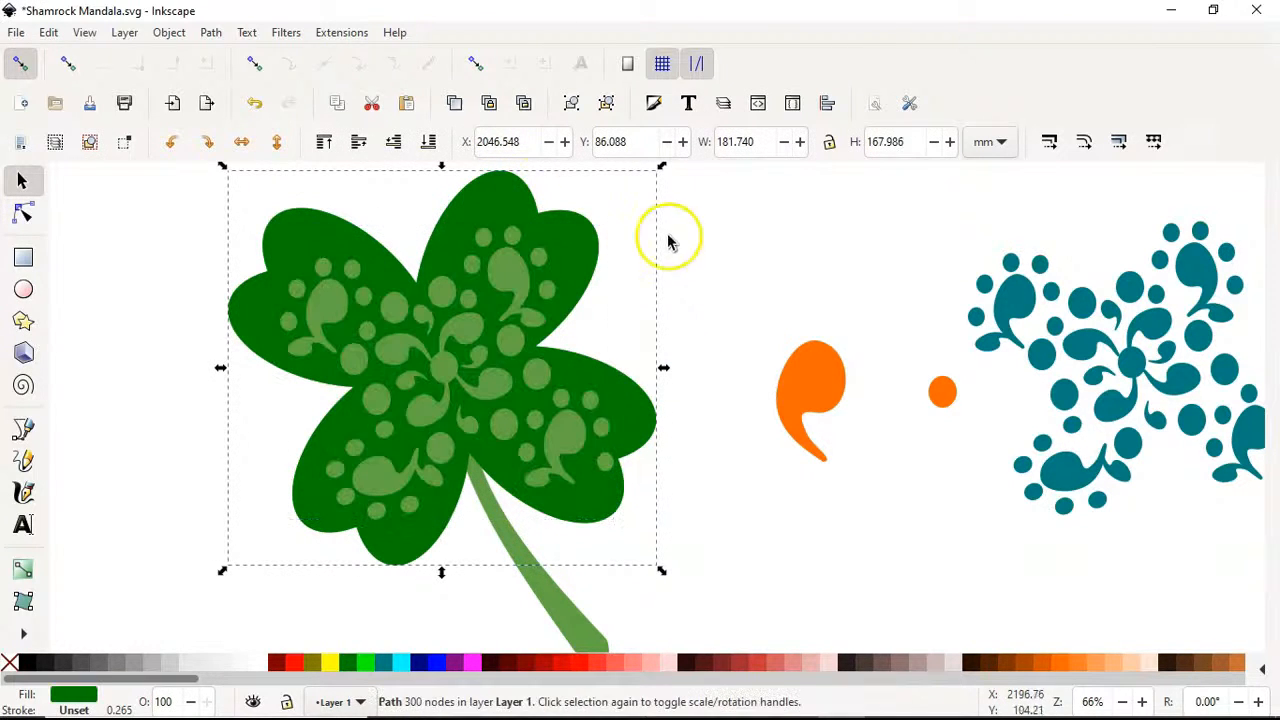
{"action": "left_click", "coordinate": [724, 246]}
{"action": "left_click_drag", "start_coordinate": [480, 260], "coordinate": [283, 283]}
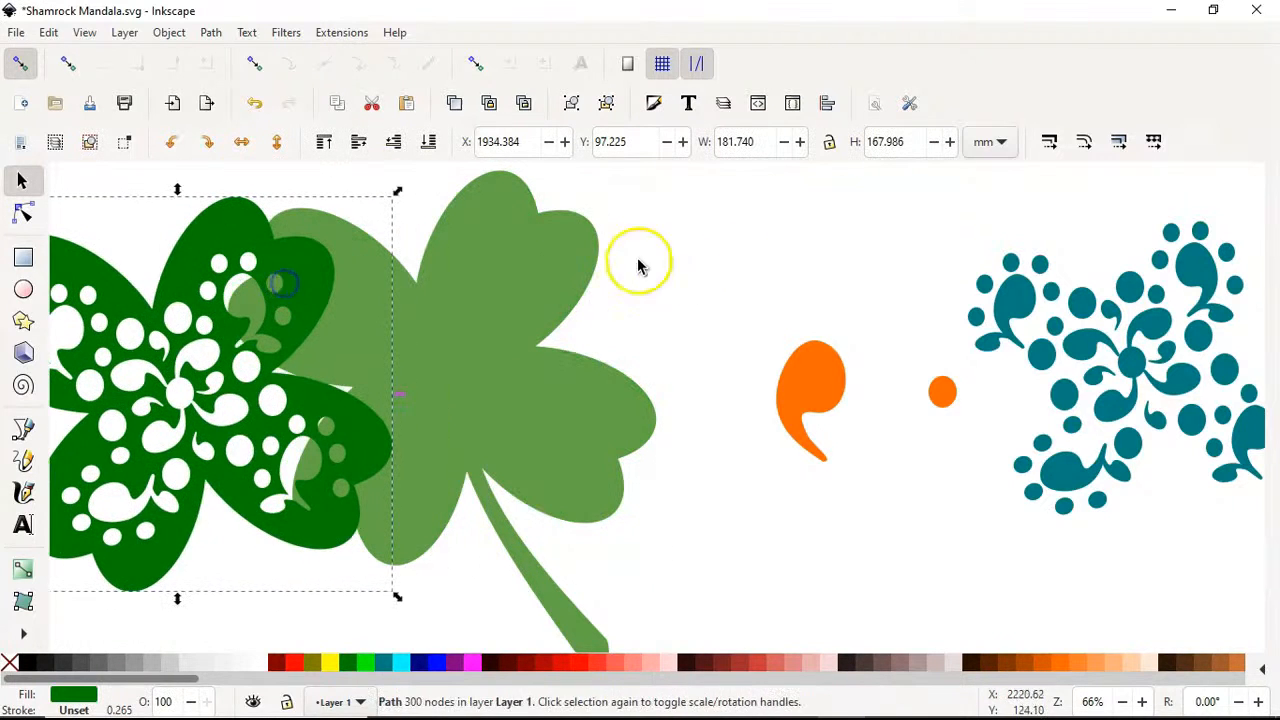
{"action": "key", "text": "ctrl+z"}
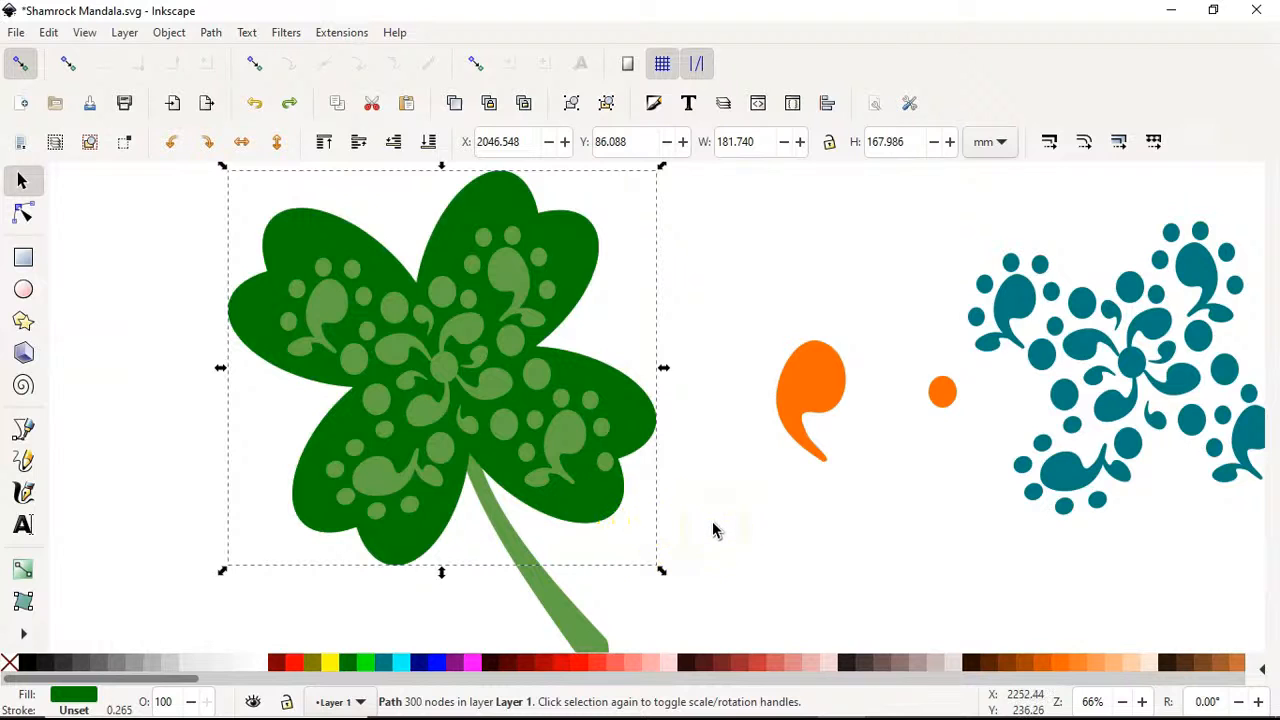
- Duplicate the light green stem, fill the copy with the clover's dark green, and move it straight up about 4 mm
{"action": "scroll", "coordinate": [711, 528], "scroll_direction": "down", "scroll_amount": 2}
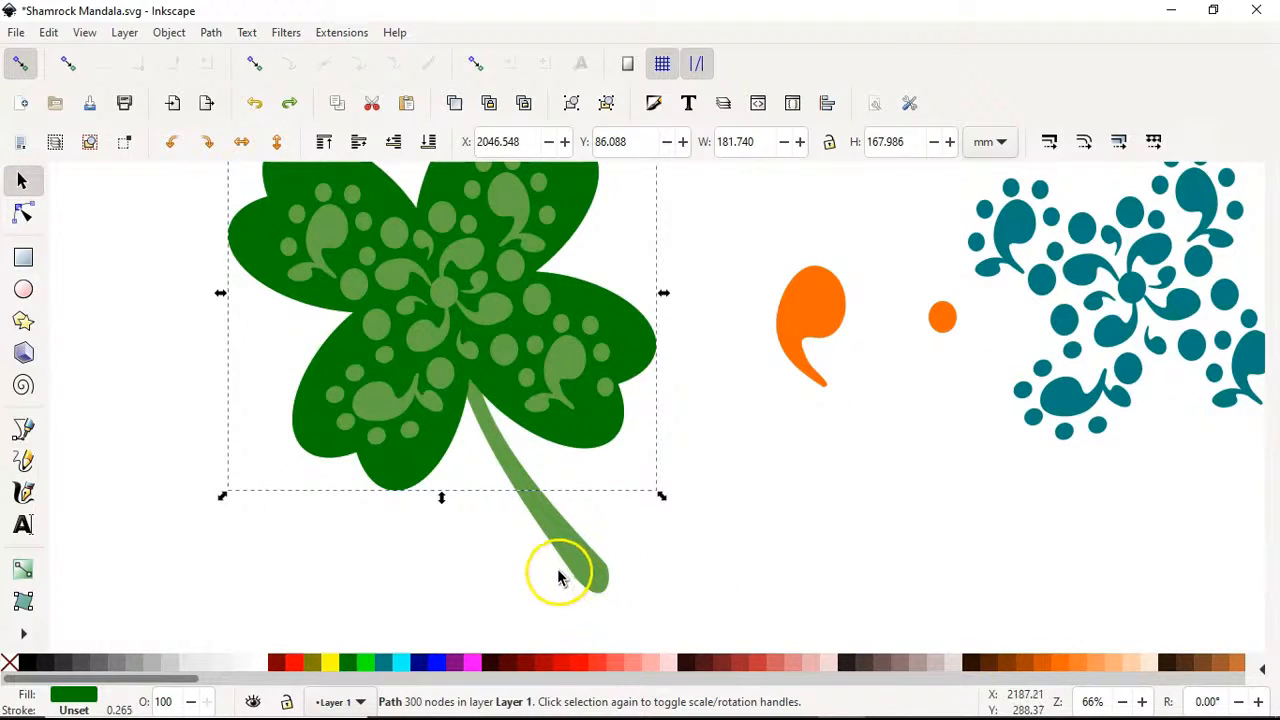
{"action": "left_click", "coordinate": [596, 583]}
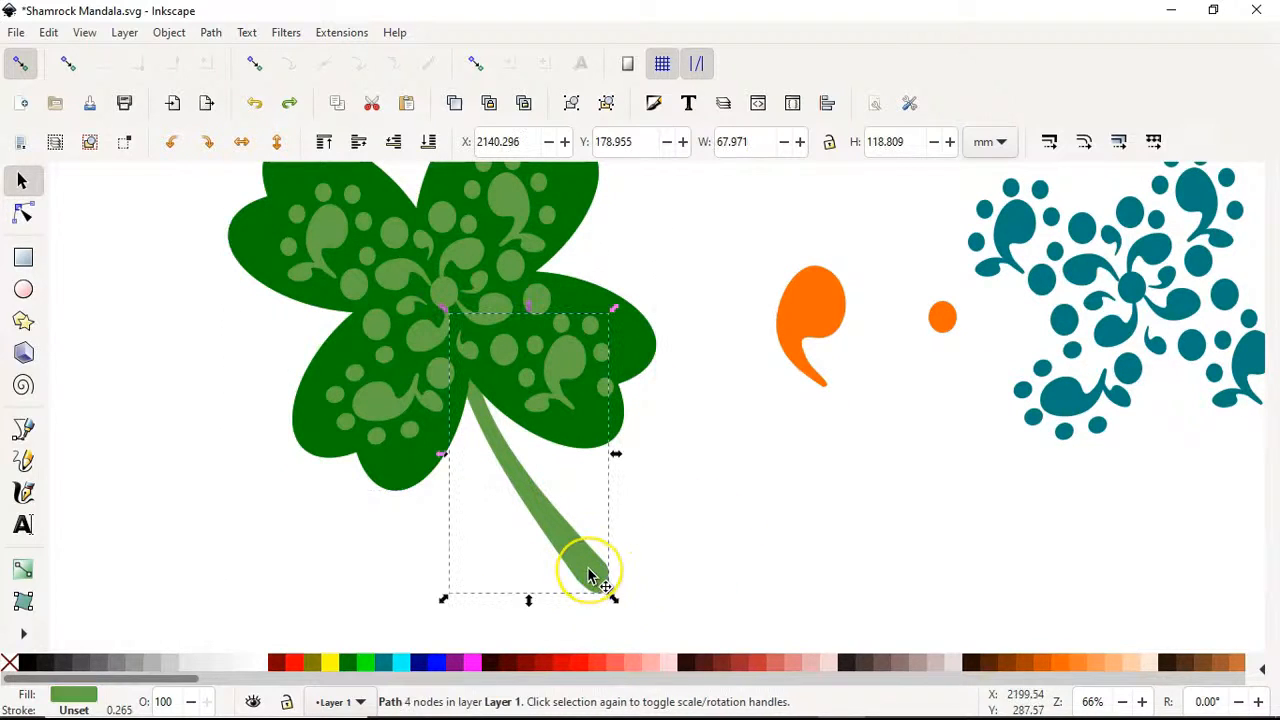
{"action": "key", "text": "d"}
{"action": "left_click", "coordinate": [632, 353]}
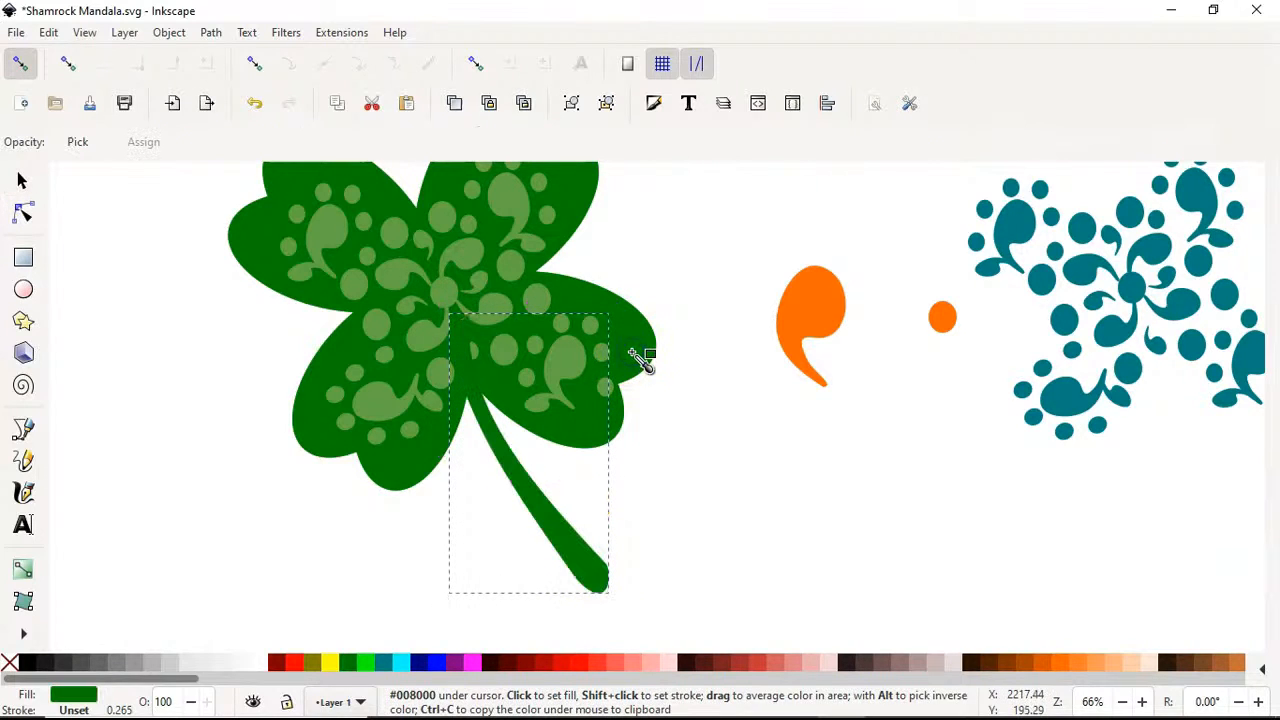
{"action": "key", "text": "s"}
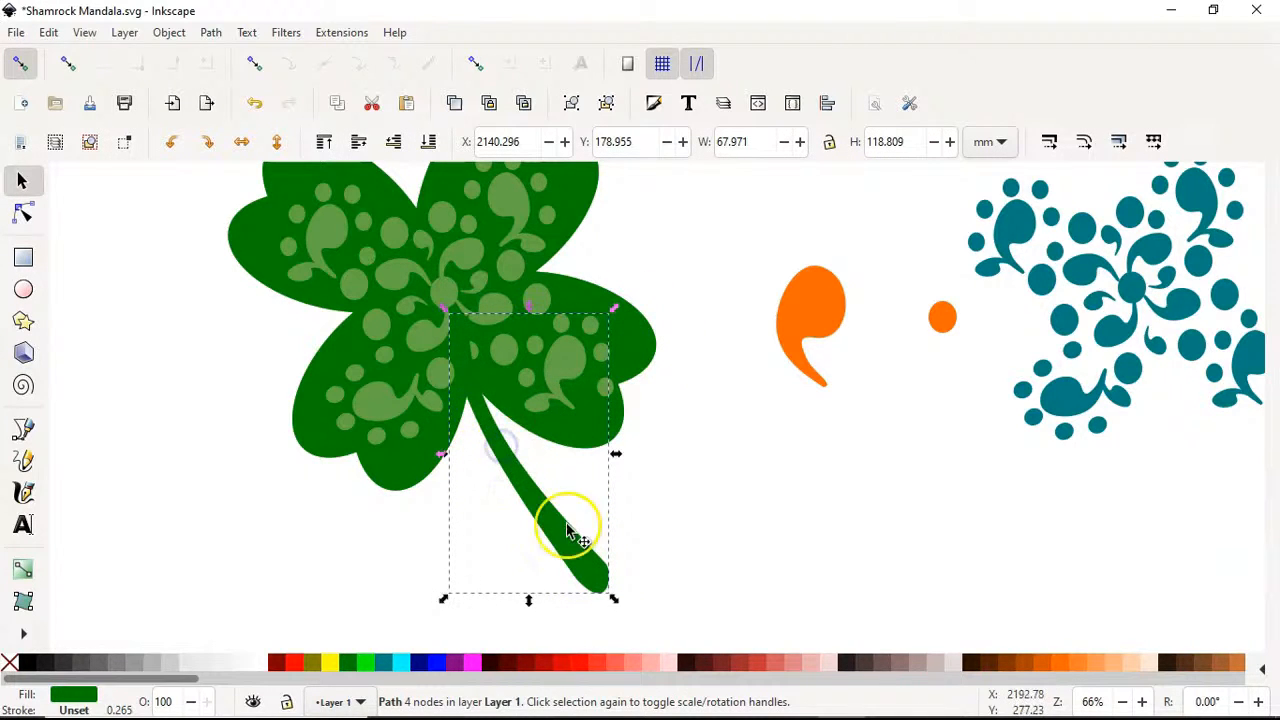
{"action": "left_click_drag", "start_coordinate": [604, 593], "coordinate": [605, 584]}
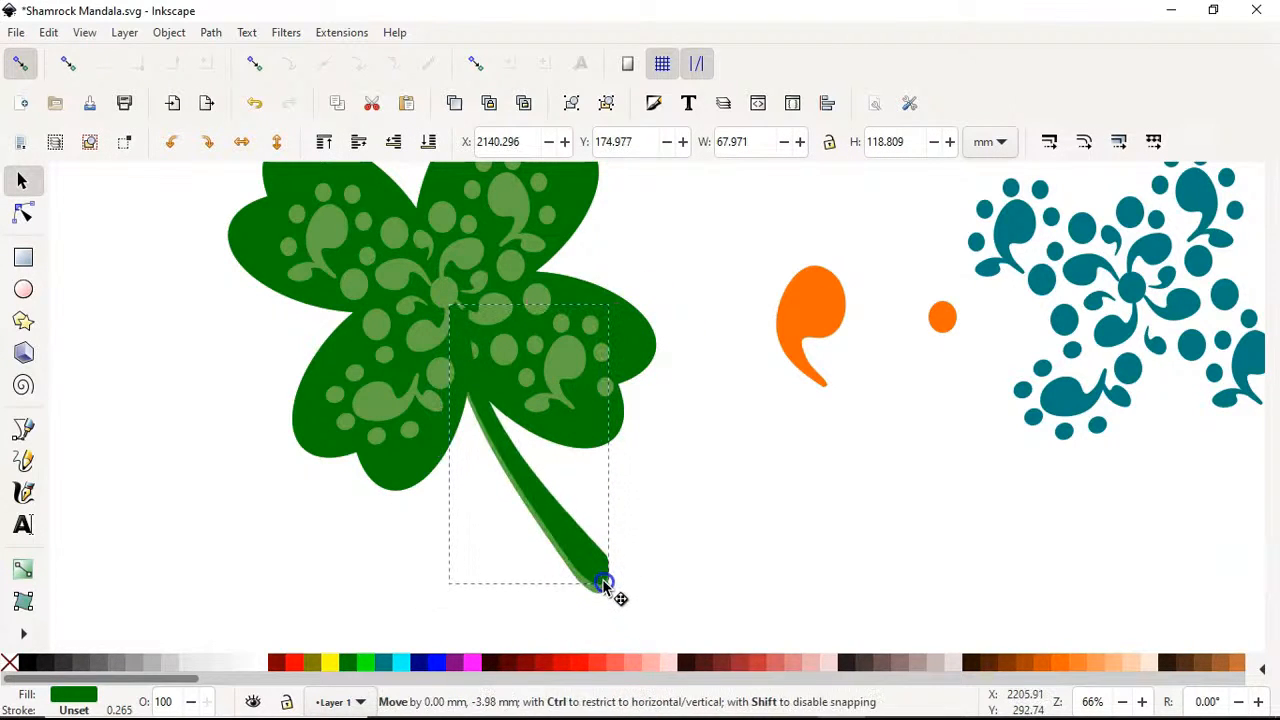
{"action": "left_click", "coordinate": [674, 534]}
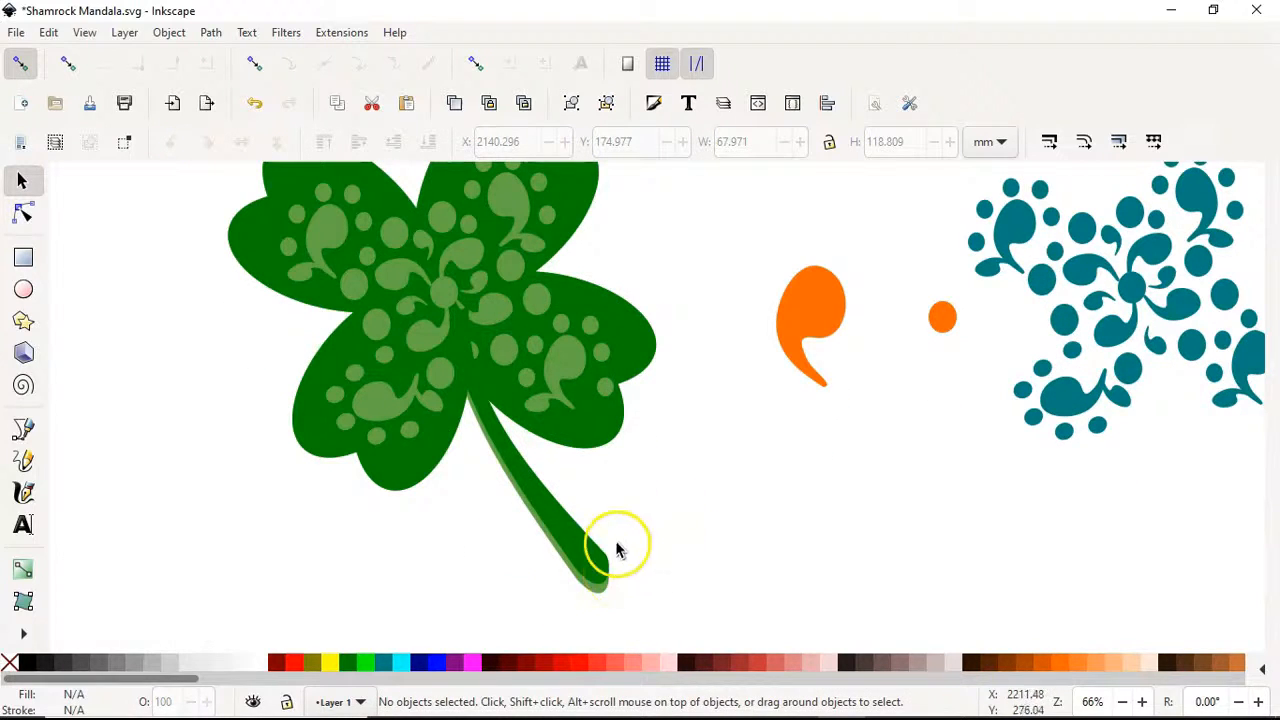
- Save the drawing, and divide the light green stem along the outline of the raised dark green stem using Division
{"action": "left_click_drag", "start_coordinate": [609, 586], "coordinate": [605, 597]}
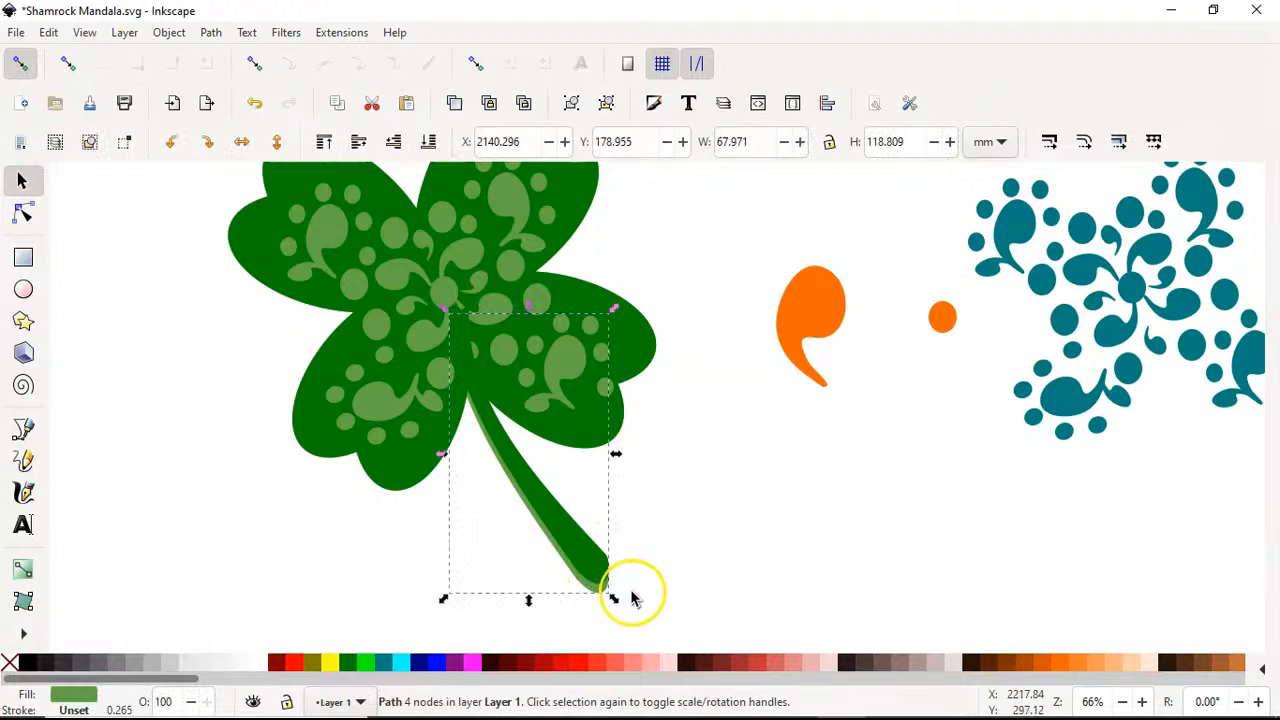
{"action": "scroll", "coordinate": [632, 598], "scroll_direction": "up", "scroll_amount": 4}
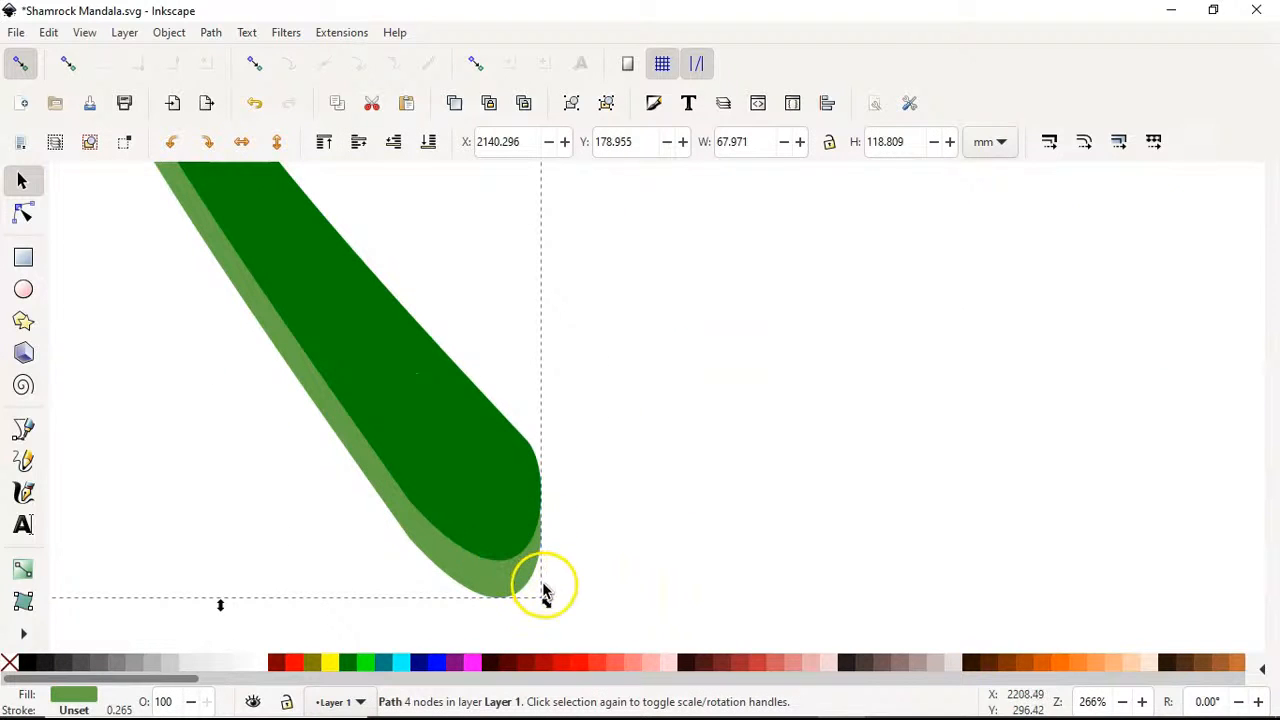
{"action": "key", "text": "ctrl"}
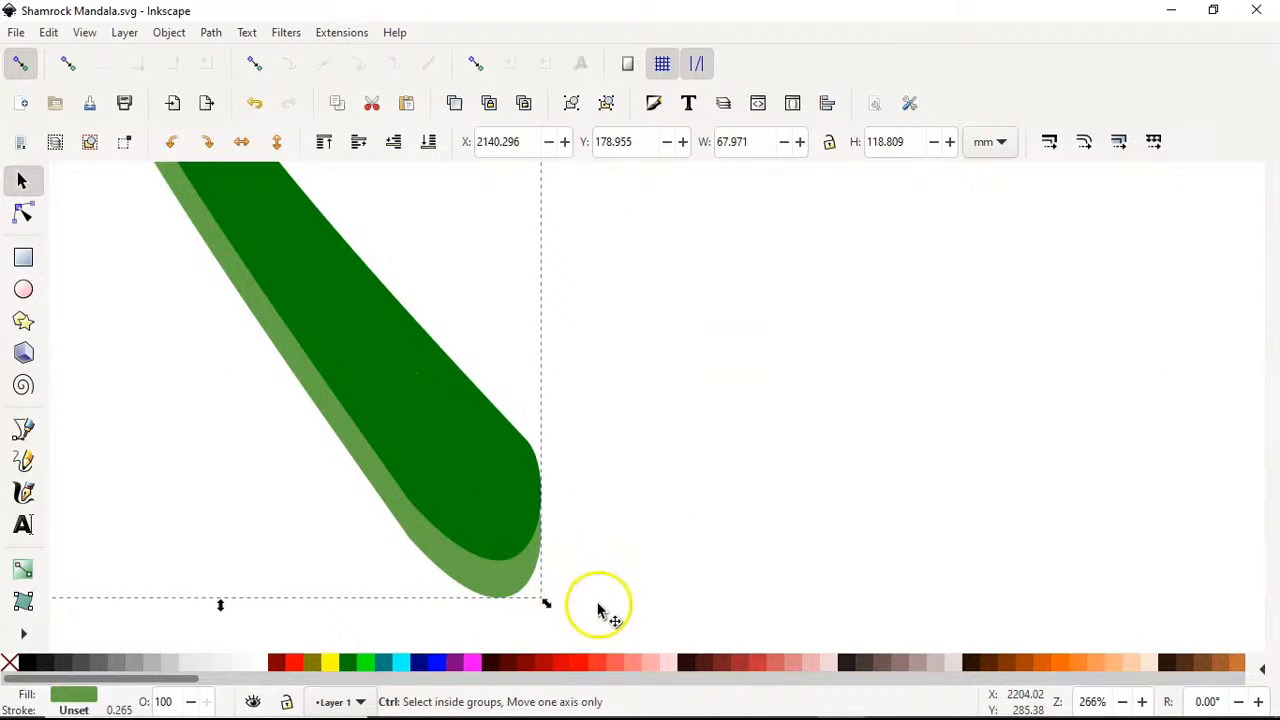
{"action": "left_click", "coordinate": [590, 520]}
{"action": "left_click", "coordinate": [518, 590]}
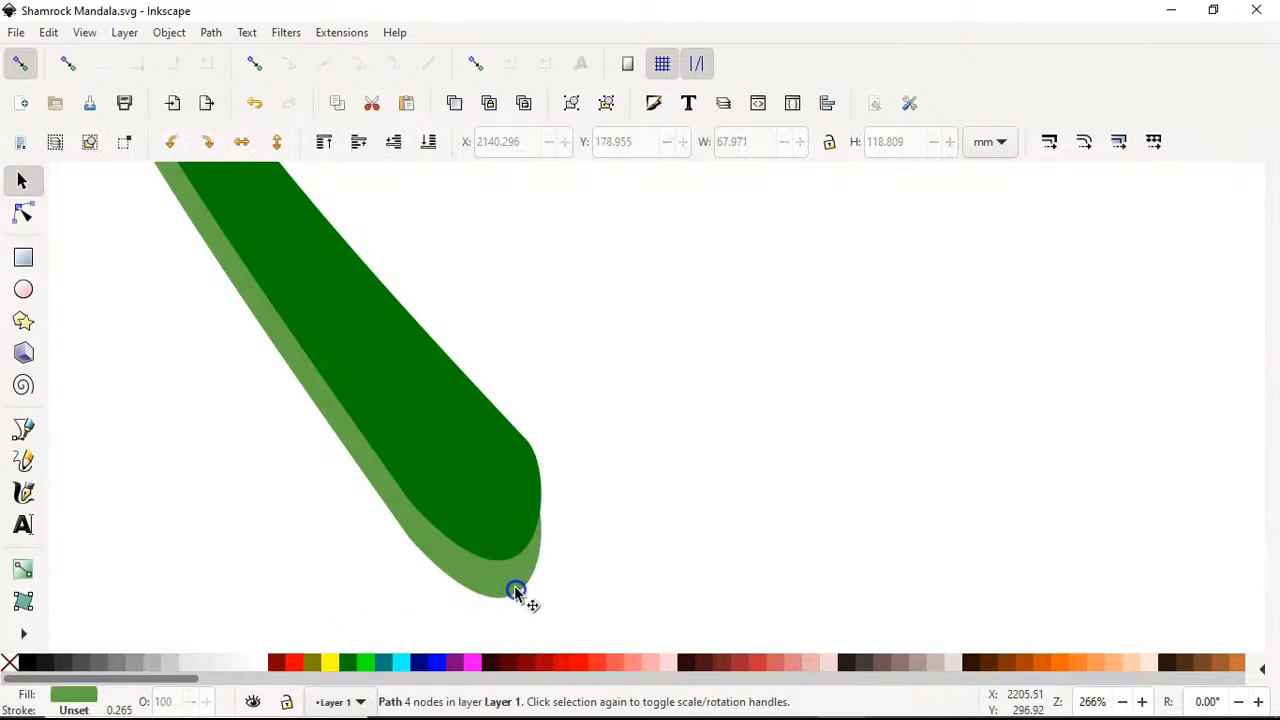
{"action": "left_click", "coordinate": [496, 489], "text": "shift"}
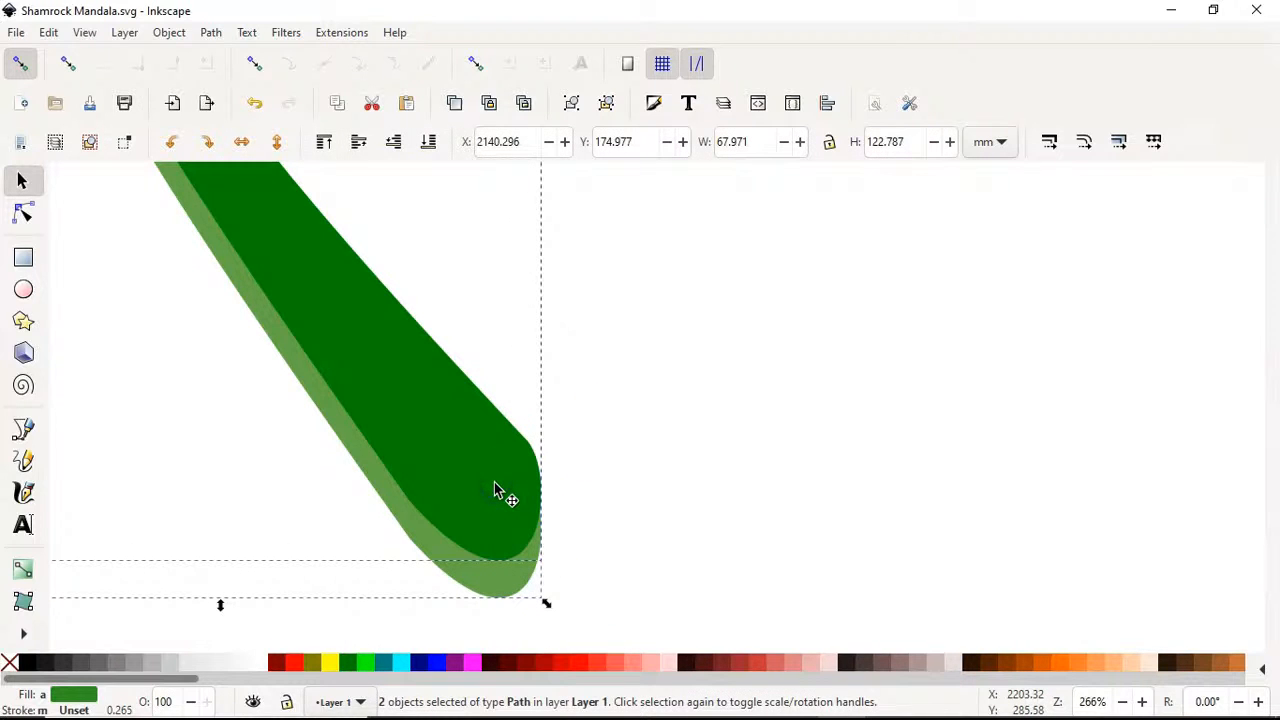
{"action": "key", "text": "ctrl+plus"}
{"action": "left_click", "coordinate": [646, 486]}
- Fill the larger piece of the divided stem with the dark green picked from the clover
{"action": "scroll", "coordinate": [641, 407], "scroll_direction": "down", "scroll_amount": 2}
{"action": "scroll", "coordinate": [543, 548], "scroll_direction": "up", "scroll_amount": 2}
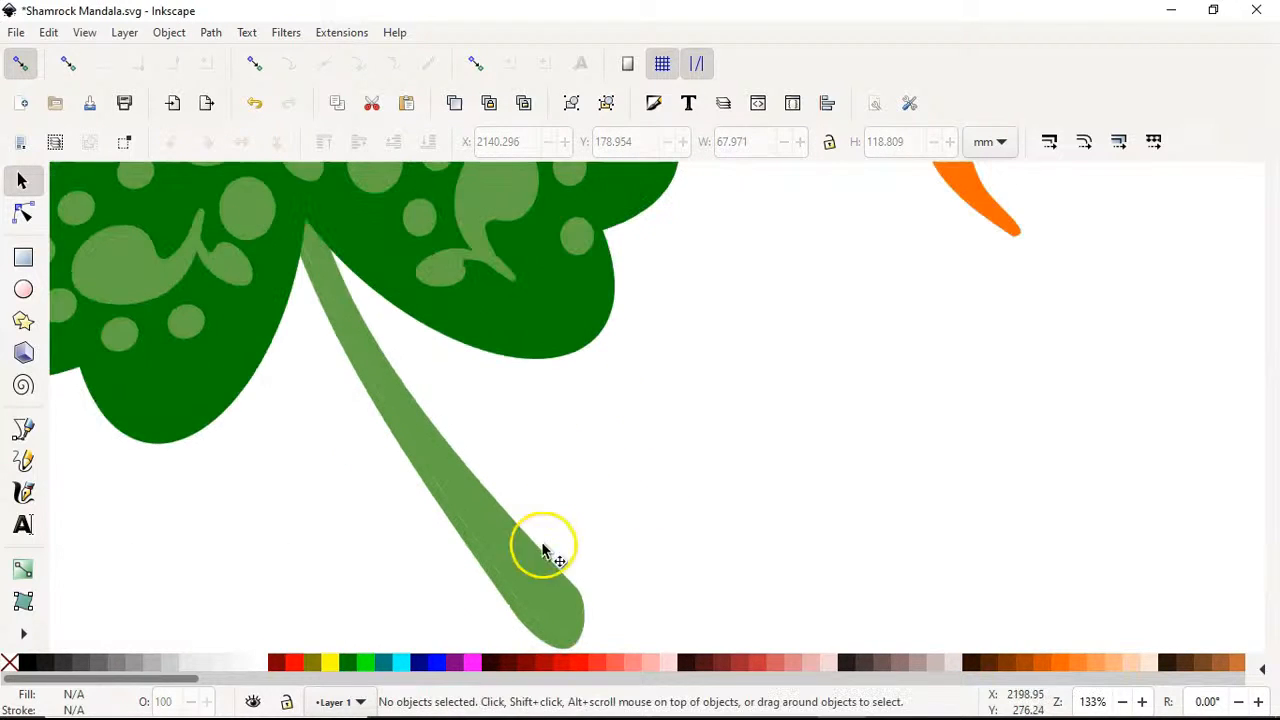
{"action": "left_click", "coordinate": [529, 628]}
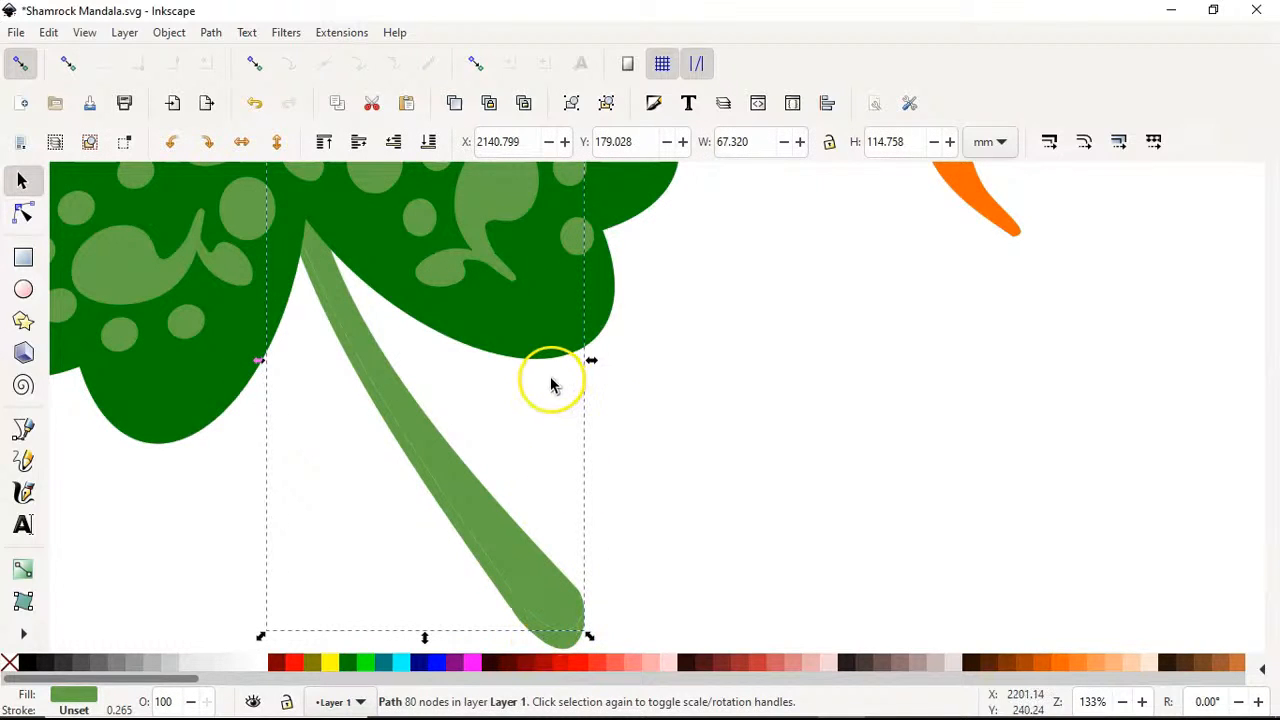
{"action": "key", "text": "d"}
{"action": "left_click", "coordinate": [606, 302]}
{"action": "key", "text": "s"}
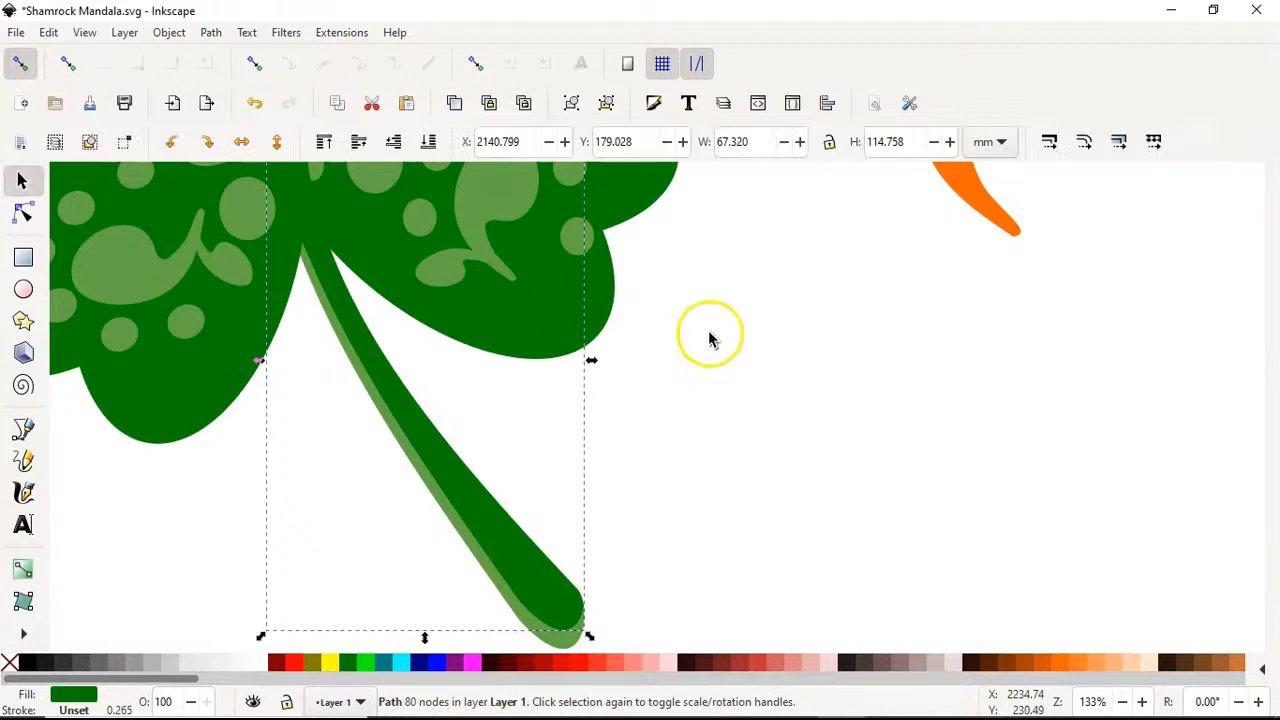
{"action": "left_click", "coordinate": [710, 338]}
- Lower the dark green stem piece so it sits behind the dark green clover
{"action": "scroll", "coordinate": [723, 354], "scroll_direction": "down", "scroll_amount": 2}
{"action": "scroll", "coordinate": [723, 358], "scroll_direction": "down", "scroll_amount": 2}
{"action": "left_click_drag", "start_coordinate": [754, 355], "coordinate": [668, 417]}
{"action": "scroll", "coordinate": [684, 390], "scroll_direction": "up", "scroll_amount": 1}
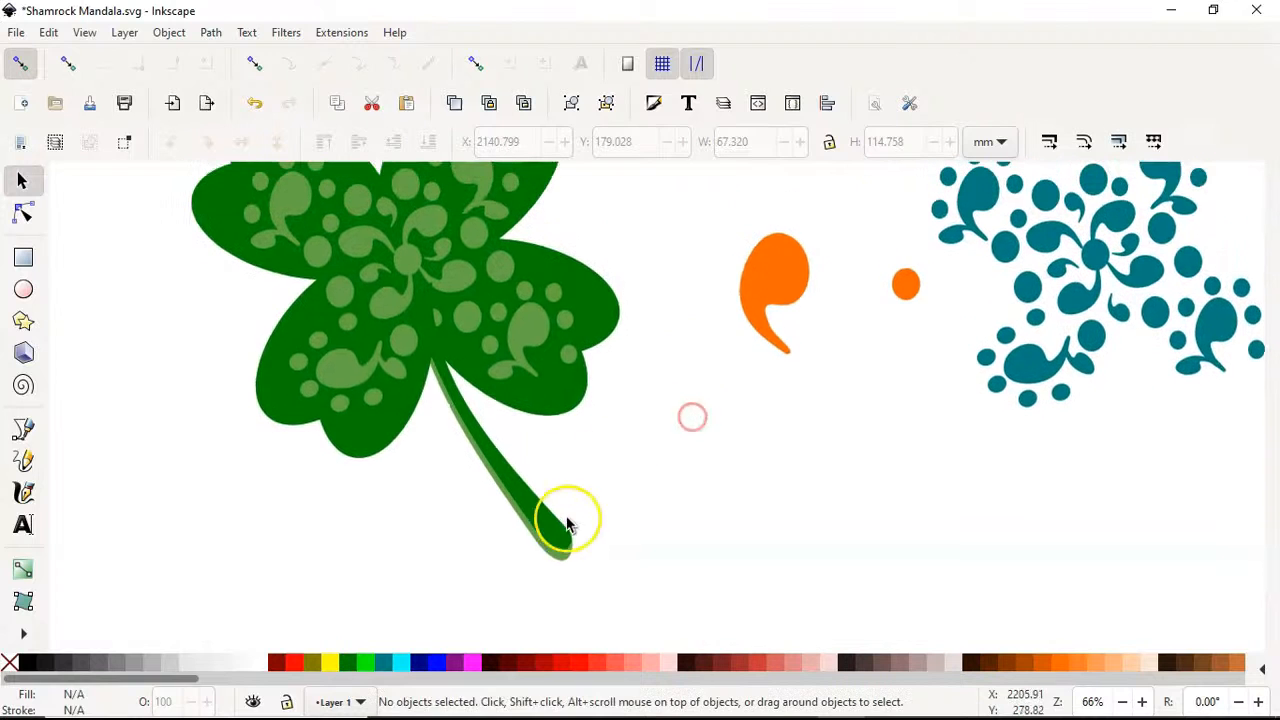
{"action": "left_click", "coordinate": [560, 533]}
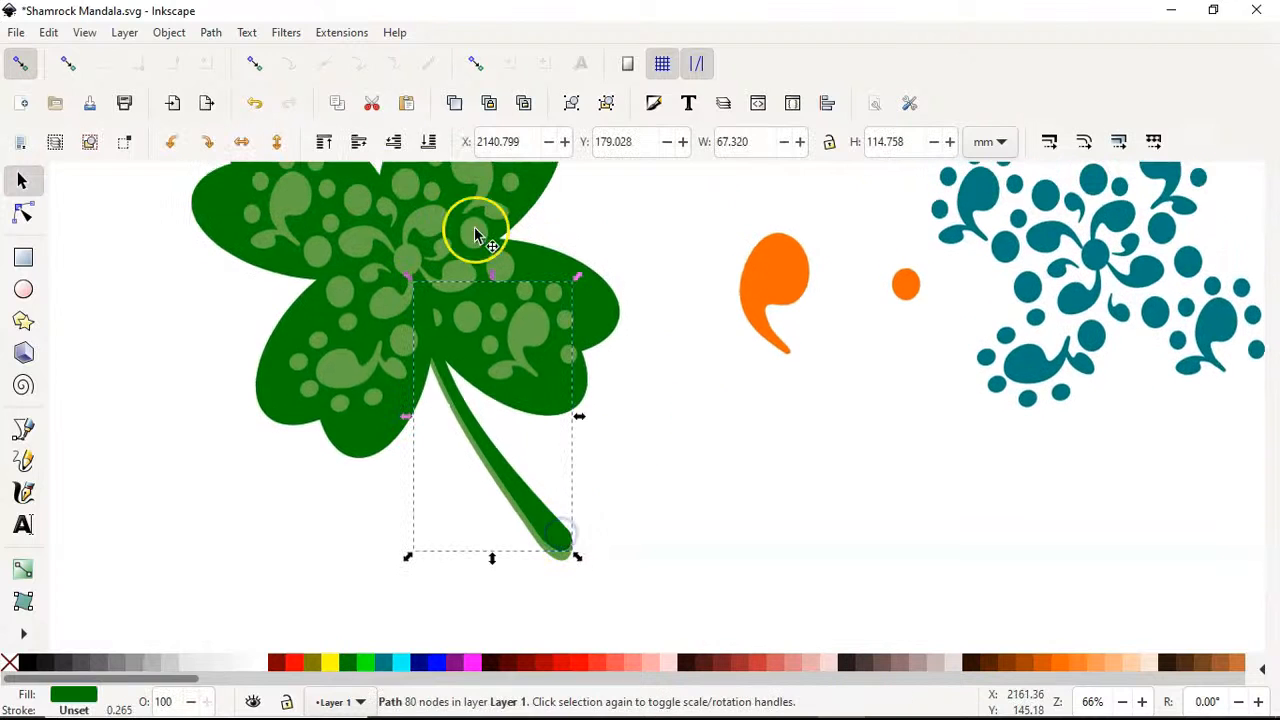
{"action": "left_click", "coordinate": [394, 141]}
{"action": "left_click", "coordinate": [700, 443]}
{"action": "left_click_drag", "start_coordinate": [700, 443], "coordinate": [697, 520]}
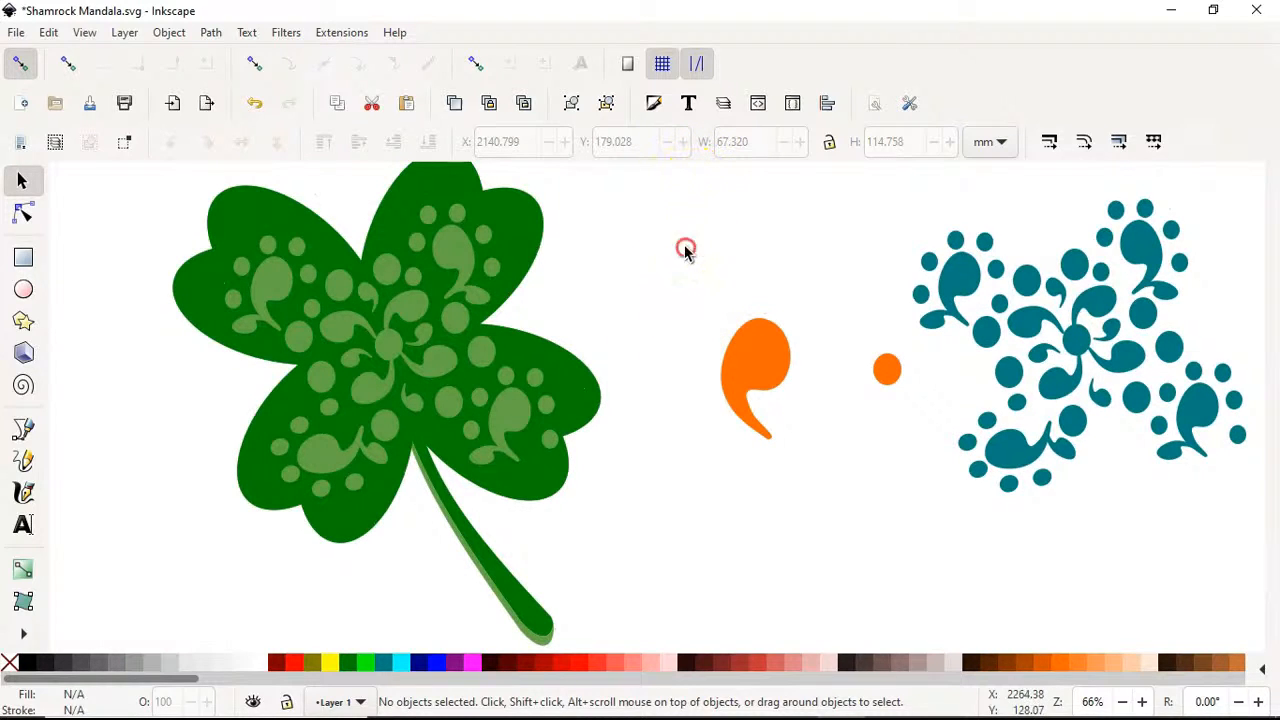
- Delete the orange comma, the orange dot and the teal copy of the decoration beside the clover
{"action": "left_click_drag", "start_coordinate": [685, 249], "coordinate": [719, 283]}
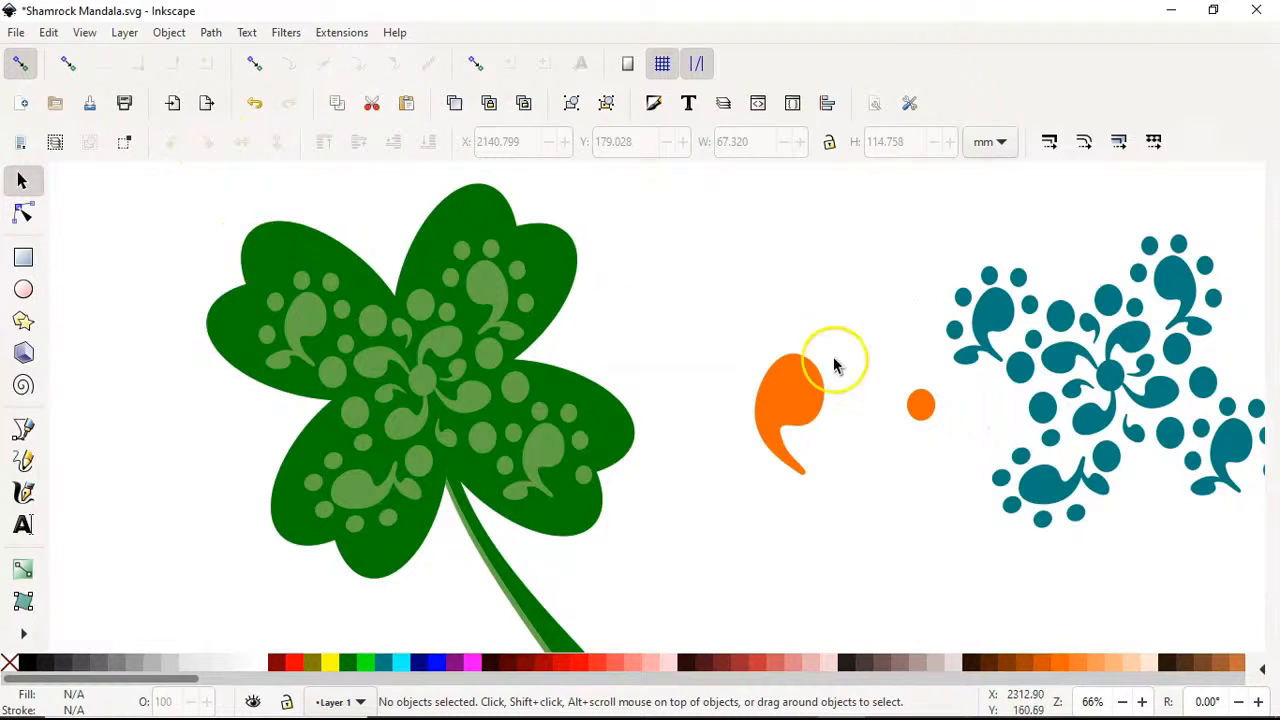
{"action": "left_click_drag", "start_coordinate": [706, 191], "coordinate": [1273, 578]}
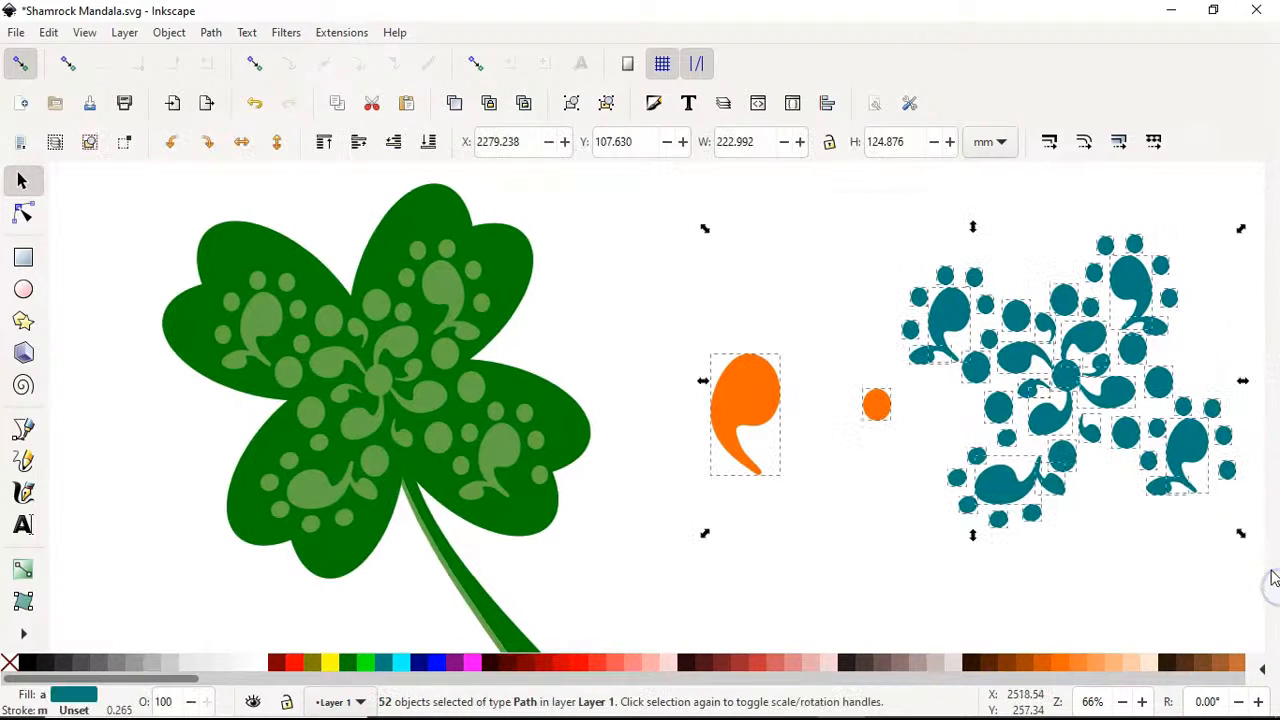
{"action": "key", "text": "Delete"}
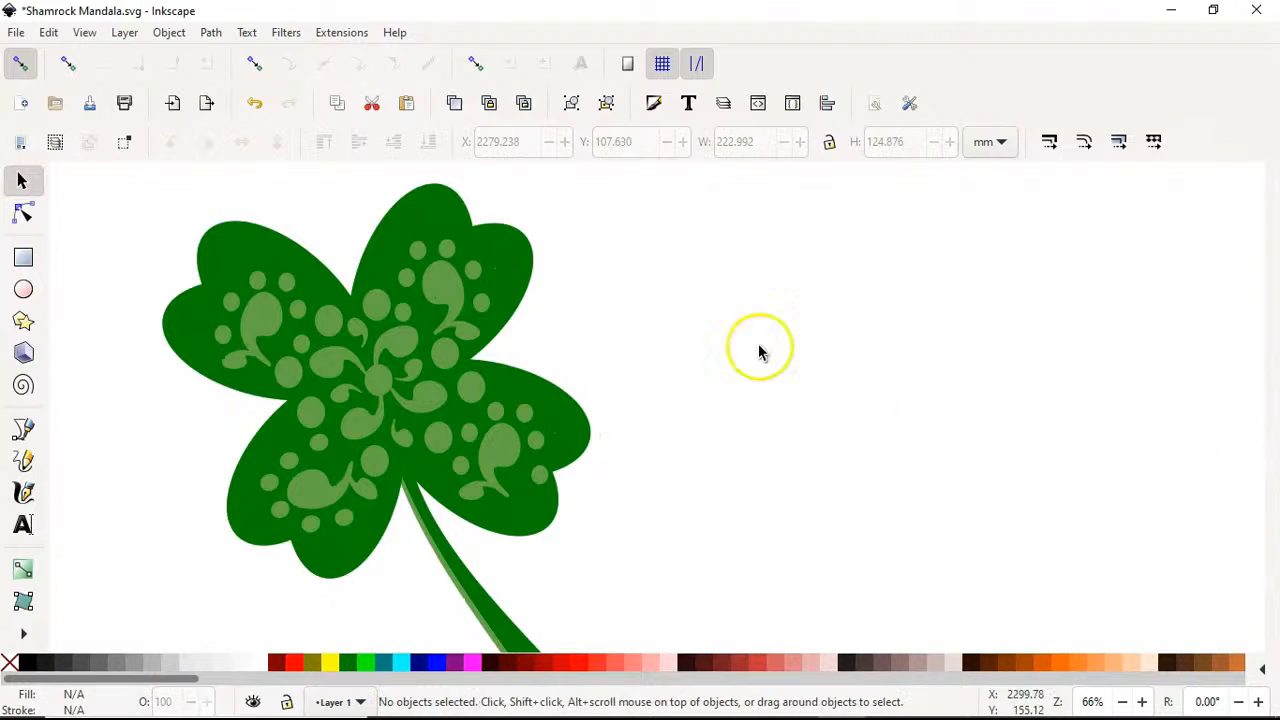
- Move the dark green stem, the light green stem sliver and the cut-out dark green clover to the right of the light green clover
{"action": "left_click", "coordinate": [562, 450]}
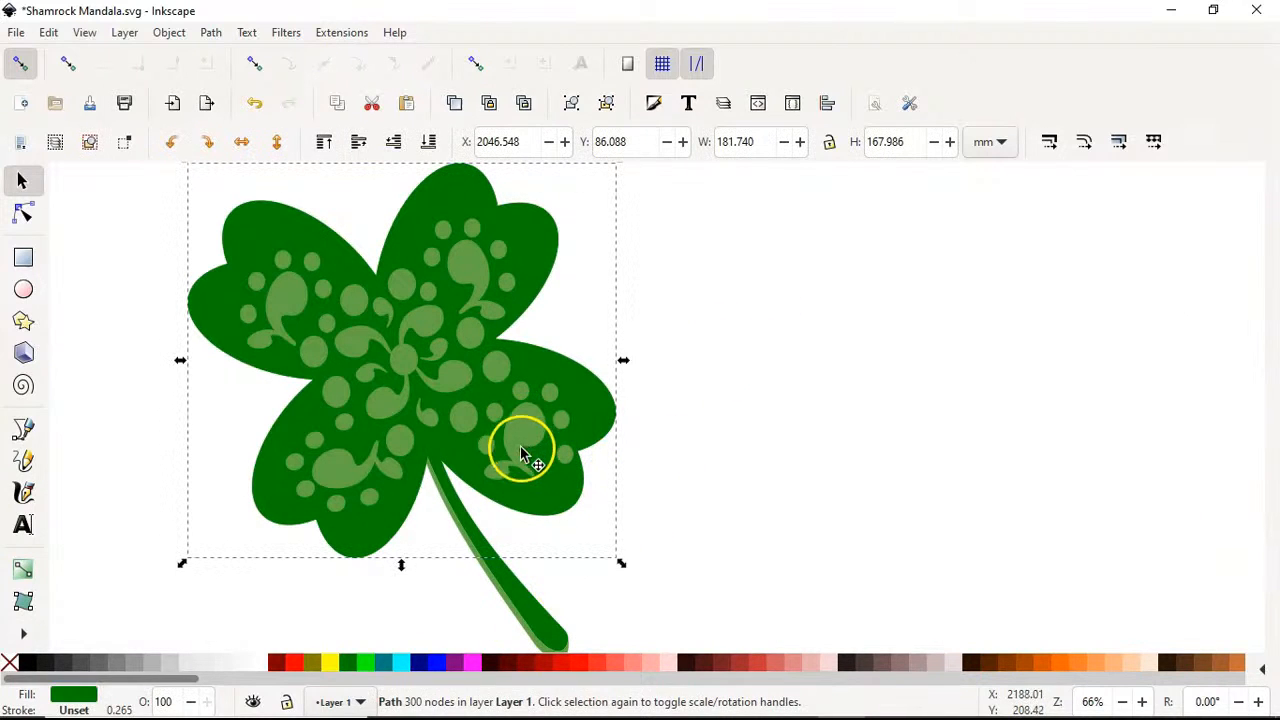
{"action": "left_click", "coordinate": [540, 620]}
{"action": "left_click_drag", "start_coordinate": [543, 623], "coordinate": [750, 600]}
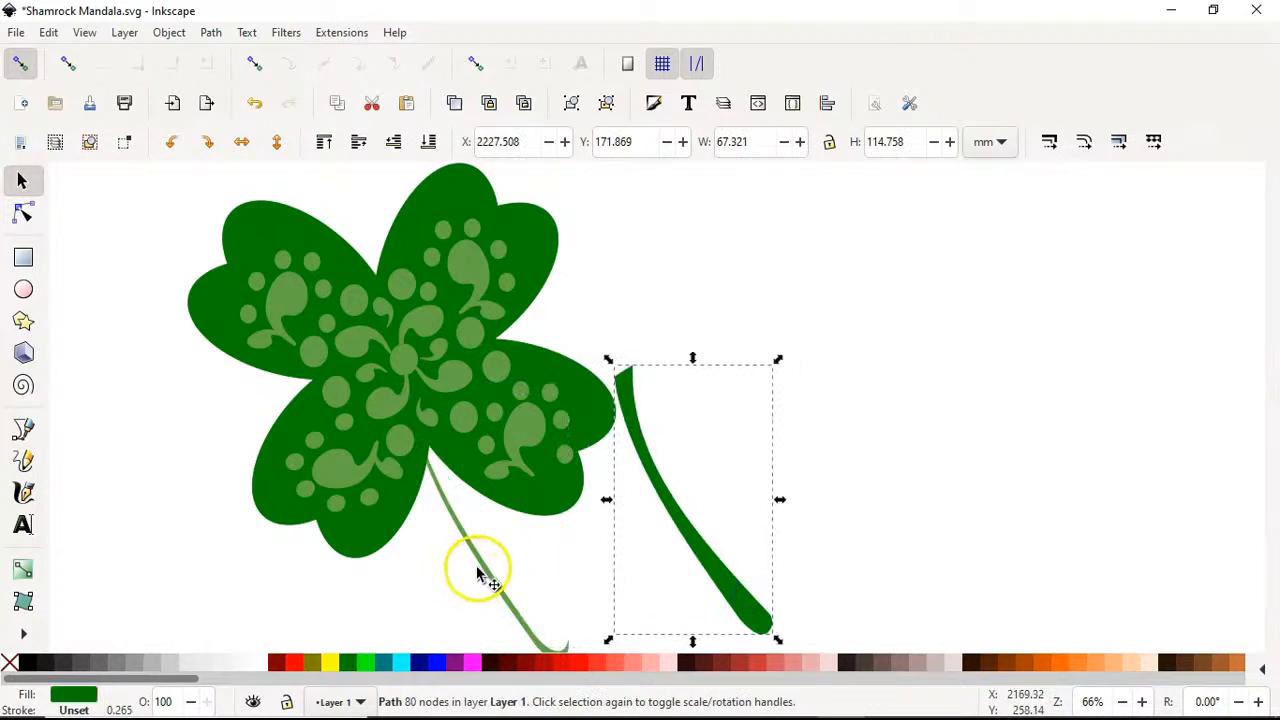
{"action": "left_click_drag", "start_coordinate": [480, 571], "coordinate": [828, 558]}
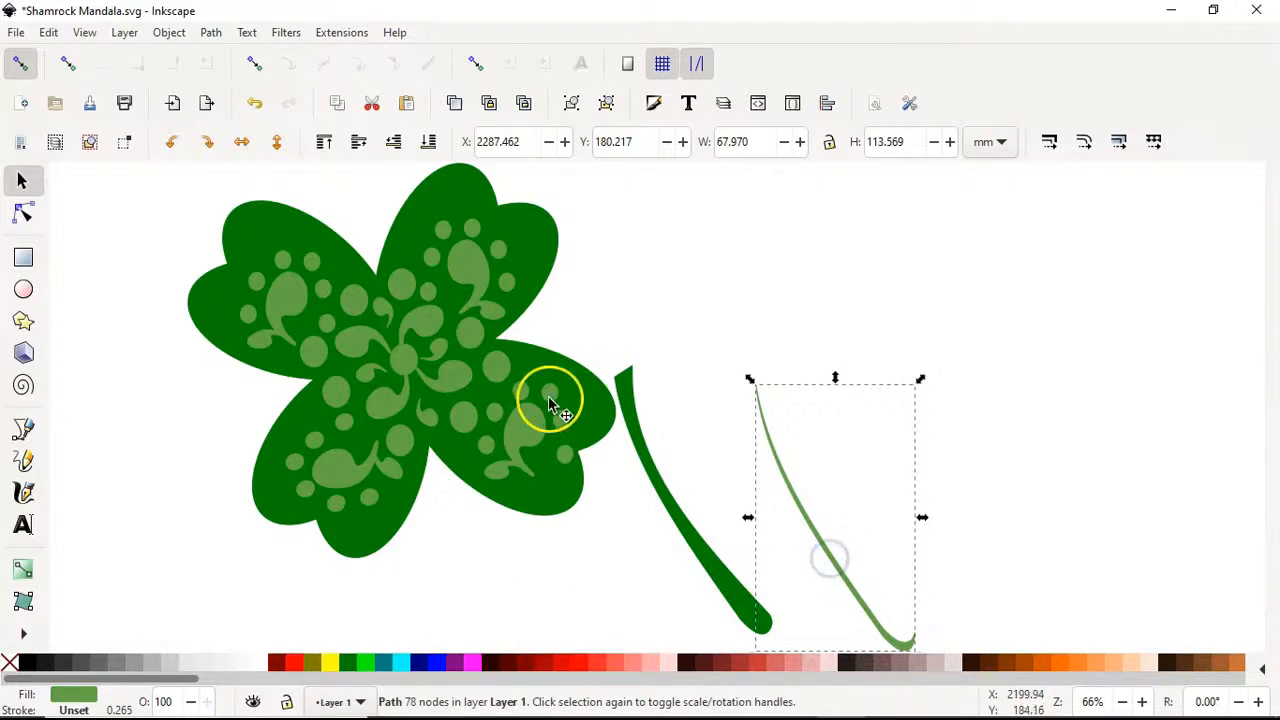
{"action": "left_click_drag", "start_coordinate": [550, 405], "coordinate": [980, 375]}
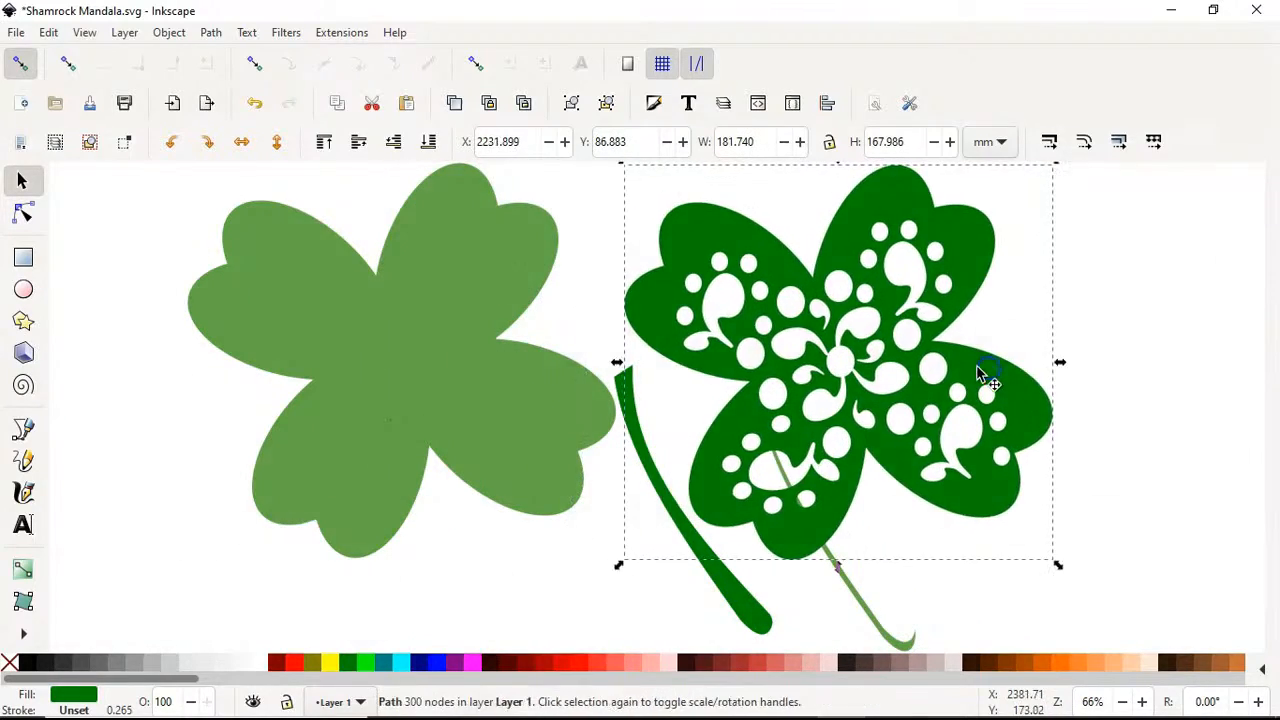